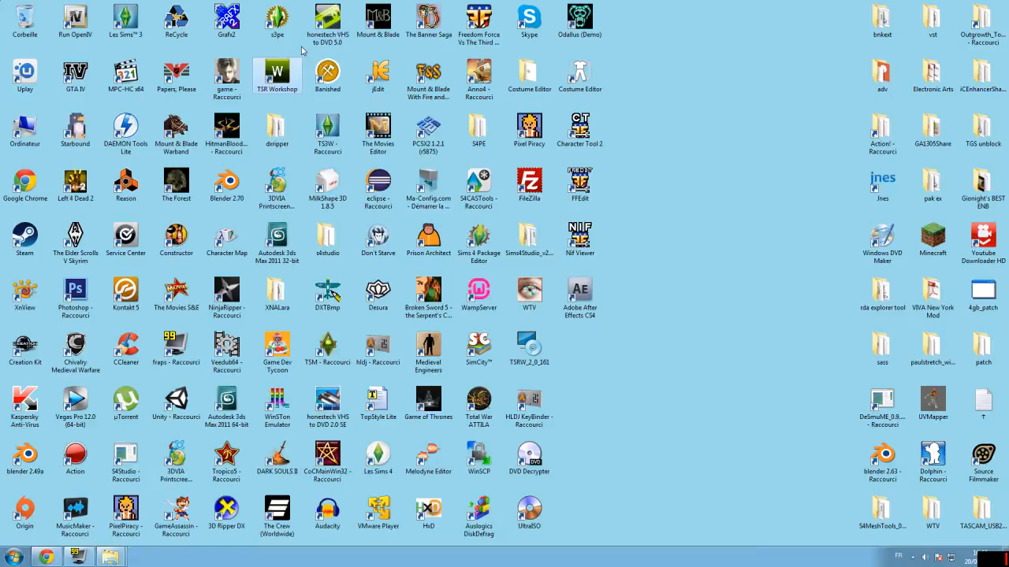
Step: Point out the MilkShape 3D and S4Studio shortcuts, then switch to Chrome and show the TSR Workshop page
left_click(332, 186)
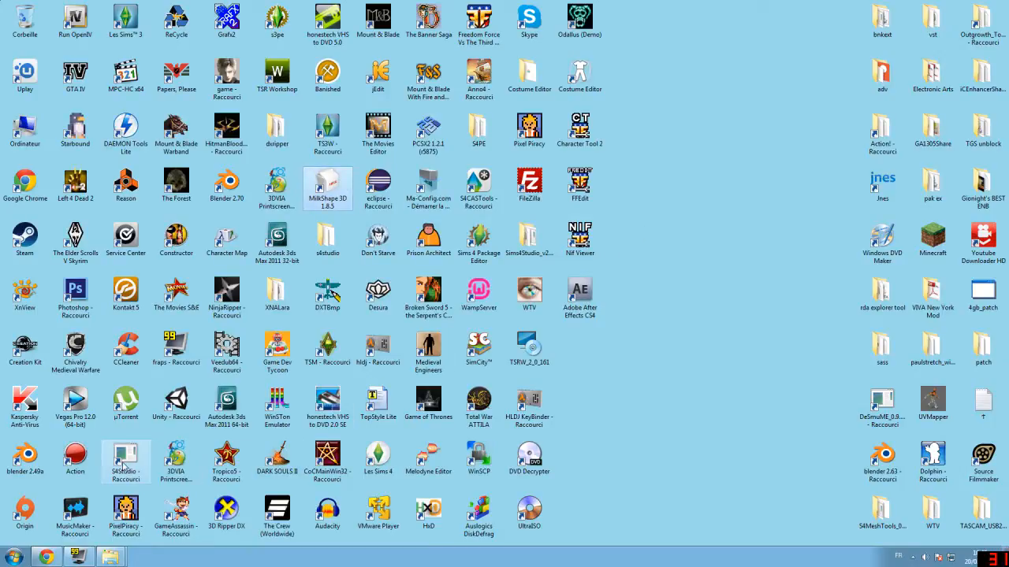
left_click(127, 464)
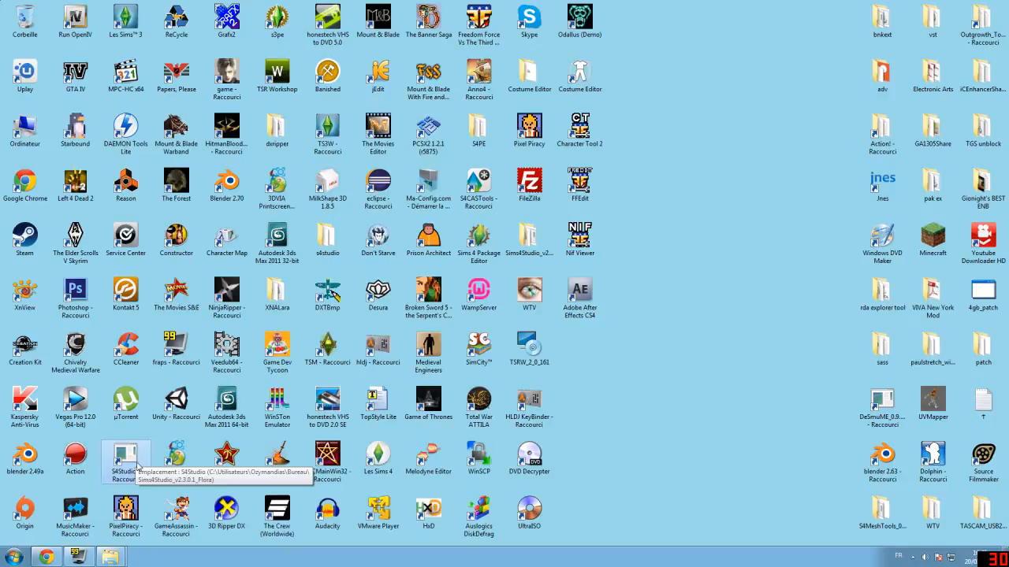
left_click(47, 558)
left_click(77, 7)
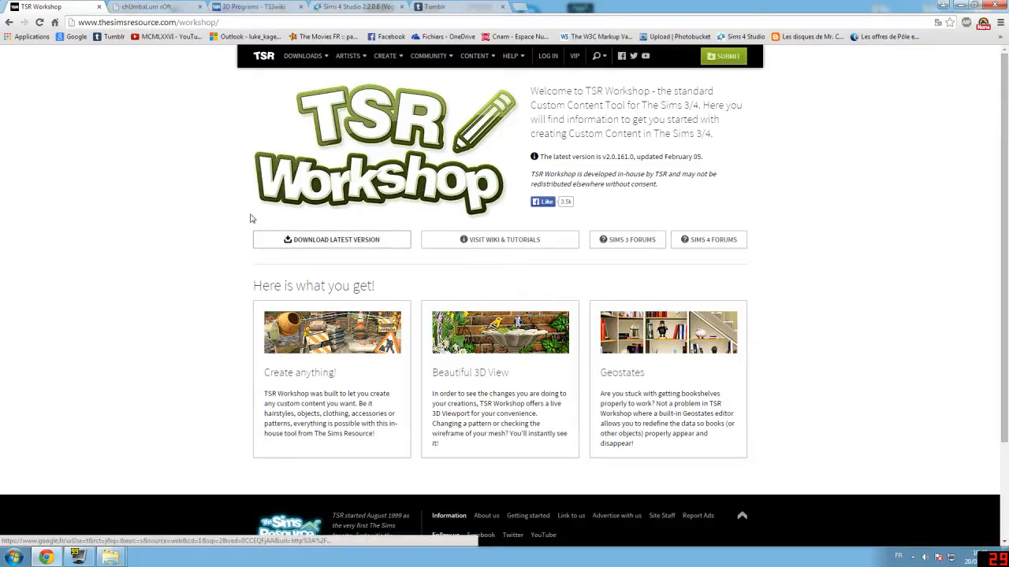
Step: Download ms3d185beta1.zip from the MilkShape 3D website and check the archive for ms3d185setup.exe
left_click(163, 6)
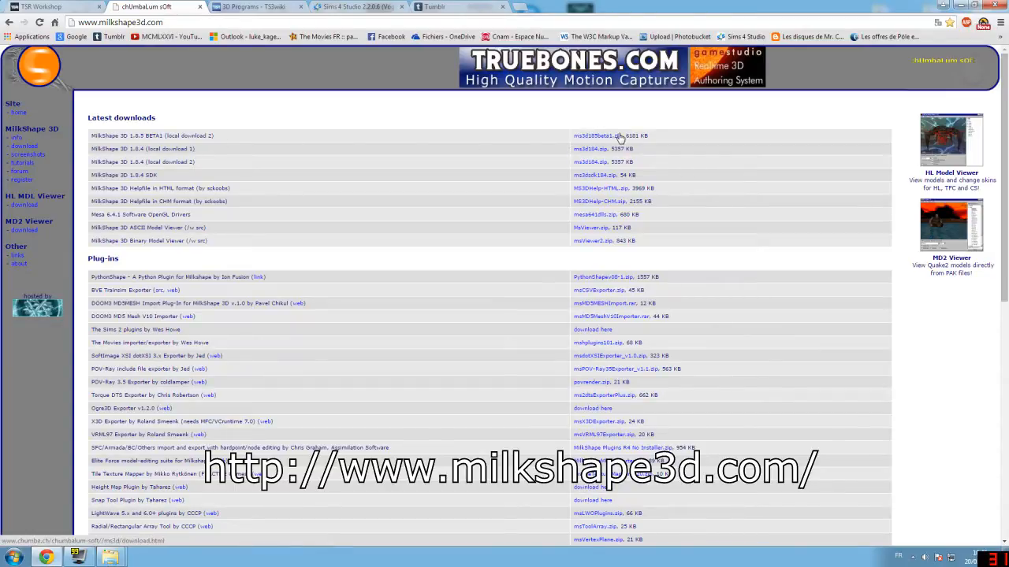
left_click(591, 138)
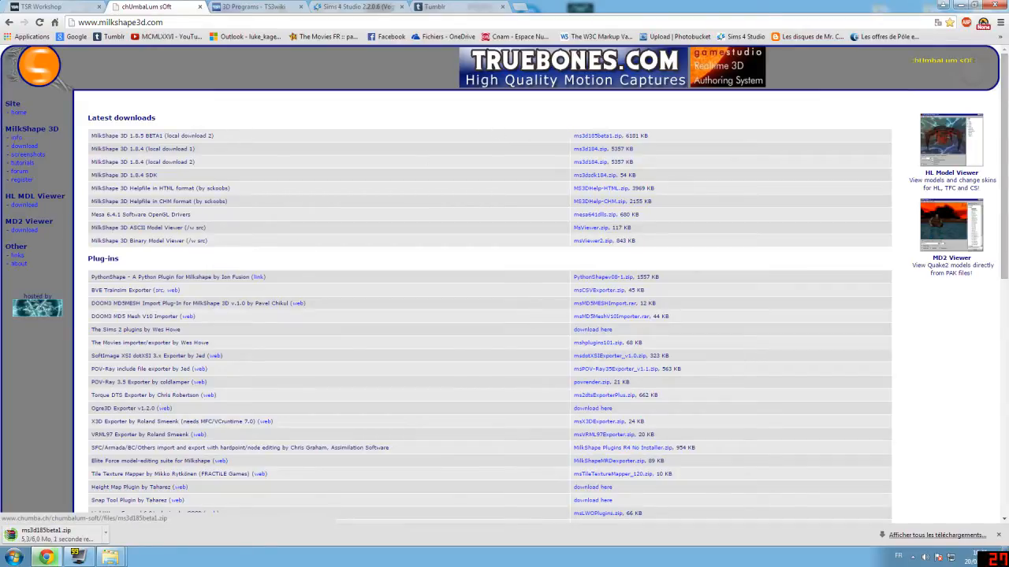
left_click(43, 536)
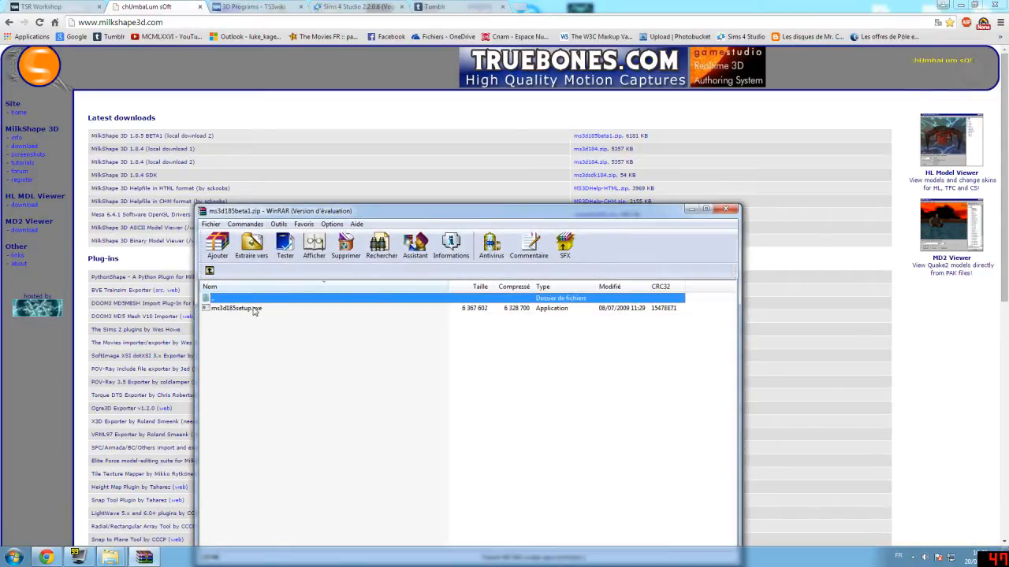
left_click(254, 308)
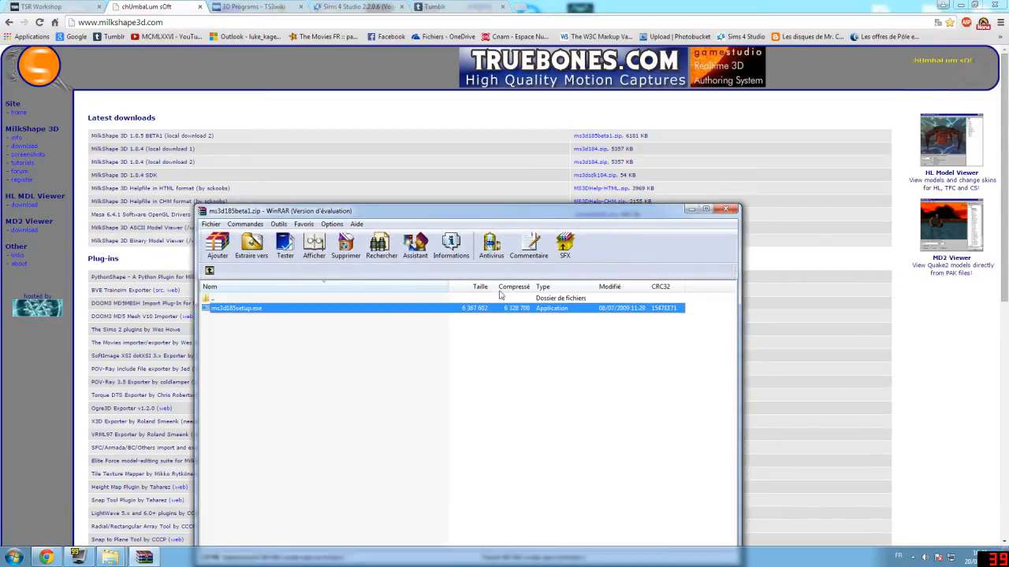
left_click(555, 344)
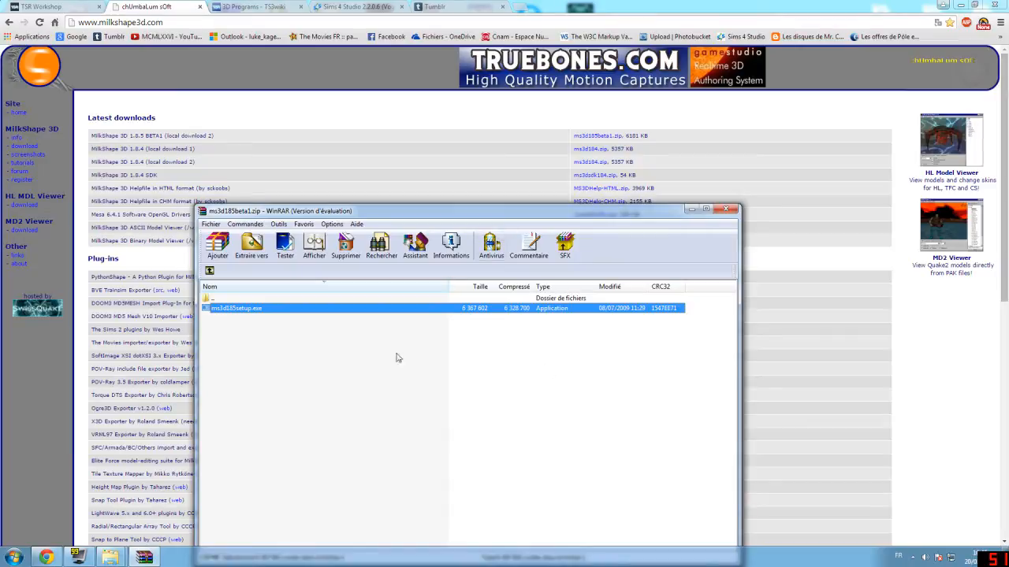
left_click(727, 211)
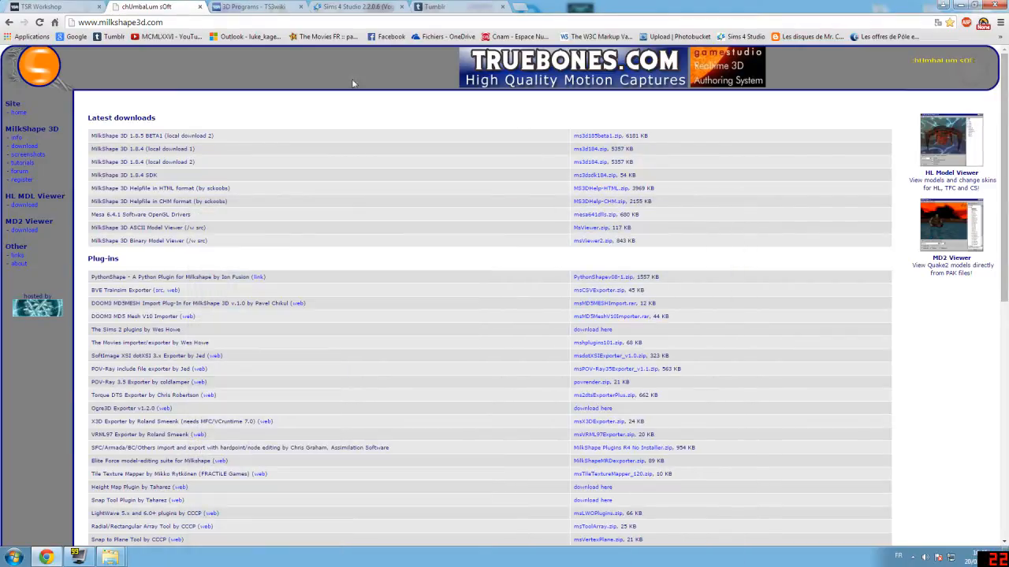
Step: Revisit the 3D Programs wiki page, the MilkShape 3D download page and the TSR Workshop page
left_click(259, 7)
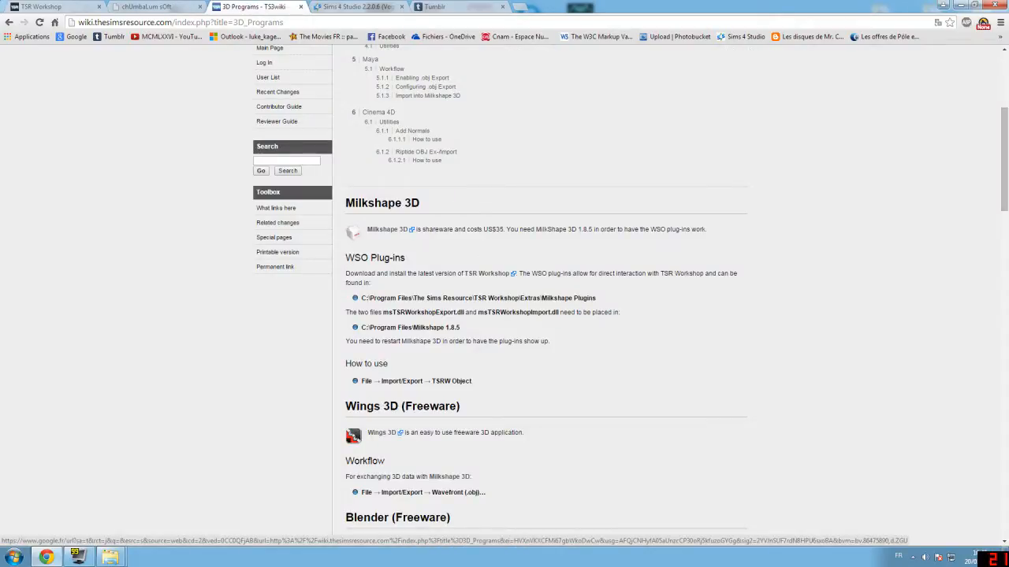
left_click(148, 8)
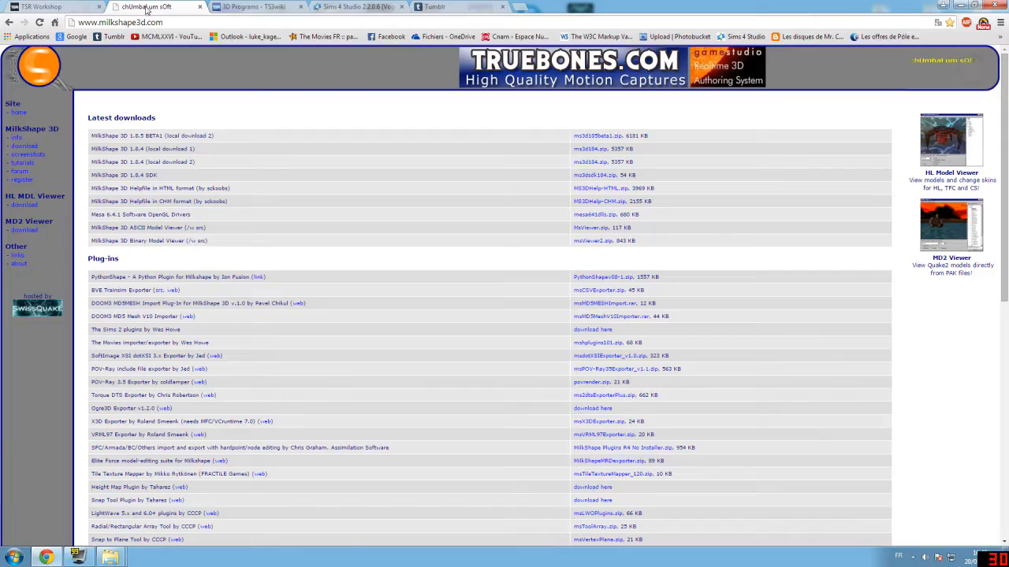
left_click(64, 10)
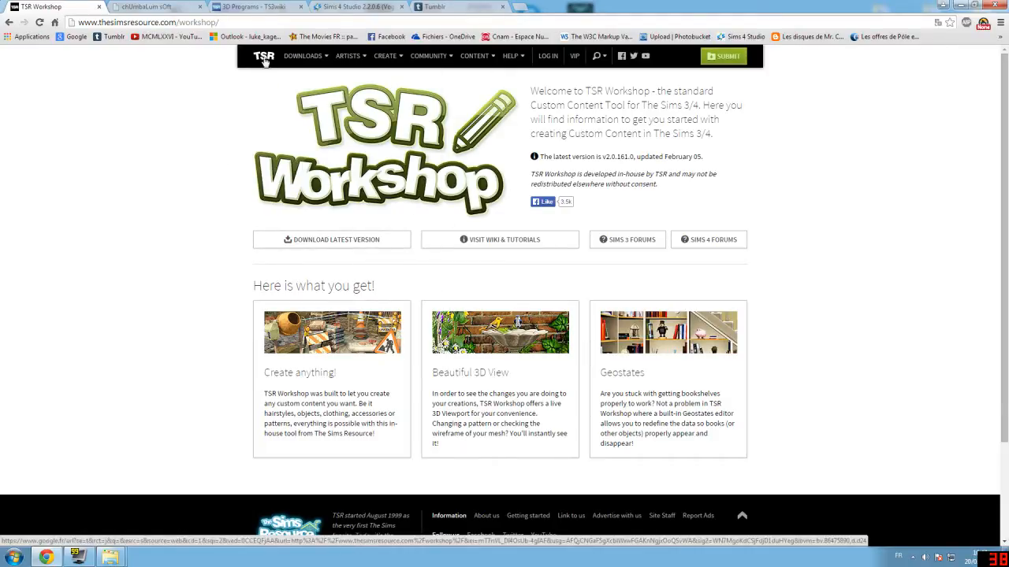
Step: Highlight the msTSRWorkshopExport.dll and msTSRWorkshopImport.dll file names in the wiki's WSO Plug-ins instructions
left_click(252, 6)
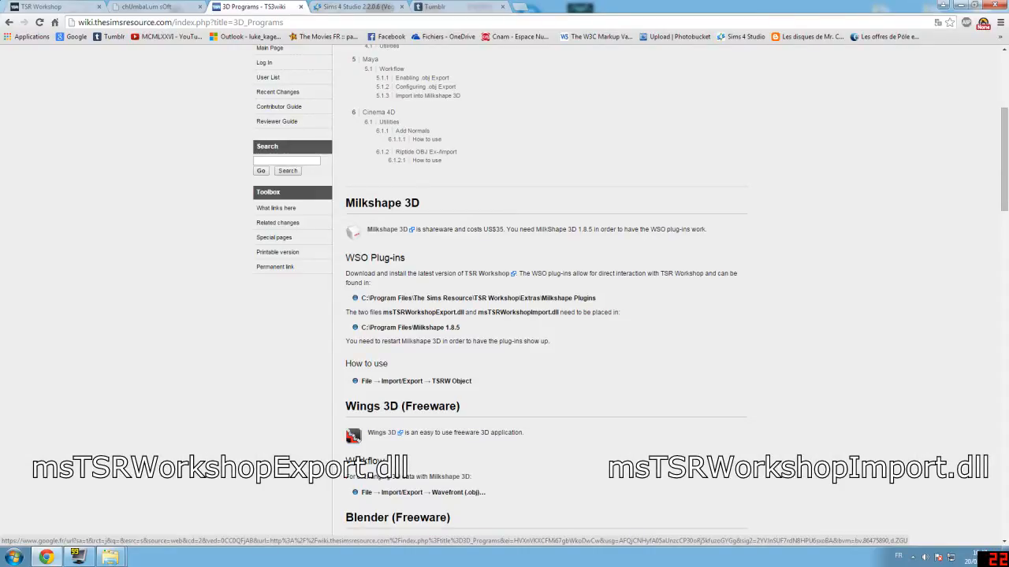
left_click_drag(400, 313, 466, 312)
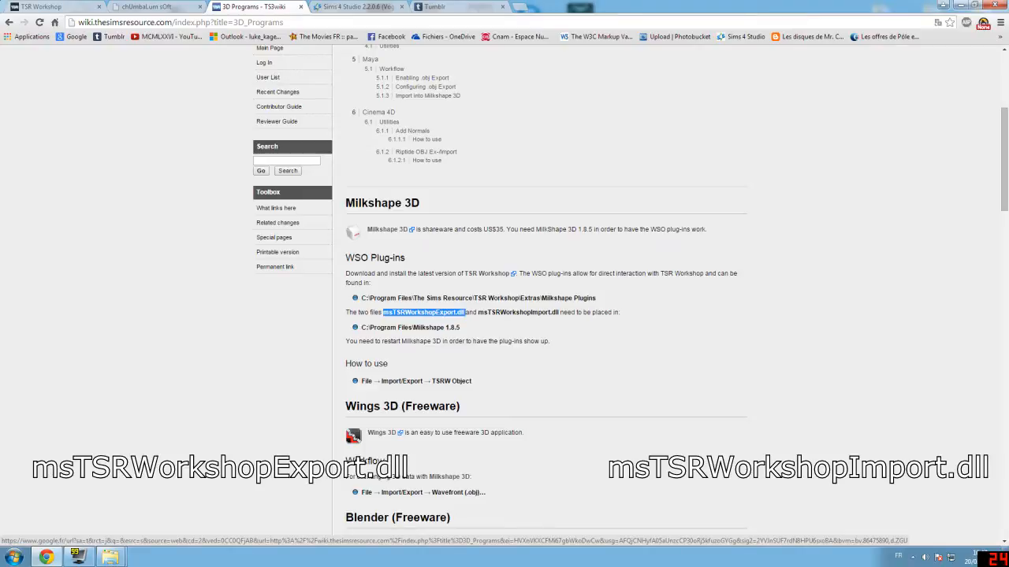
left_click(478, 312)
left_click_drag(482, 312, 559, 312)
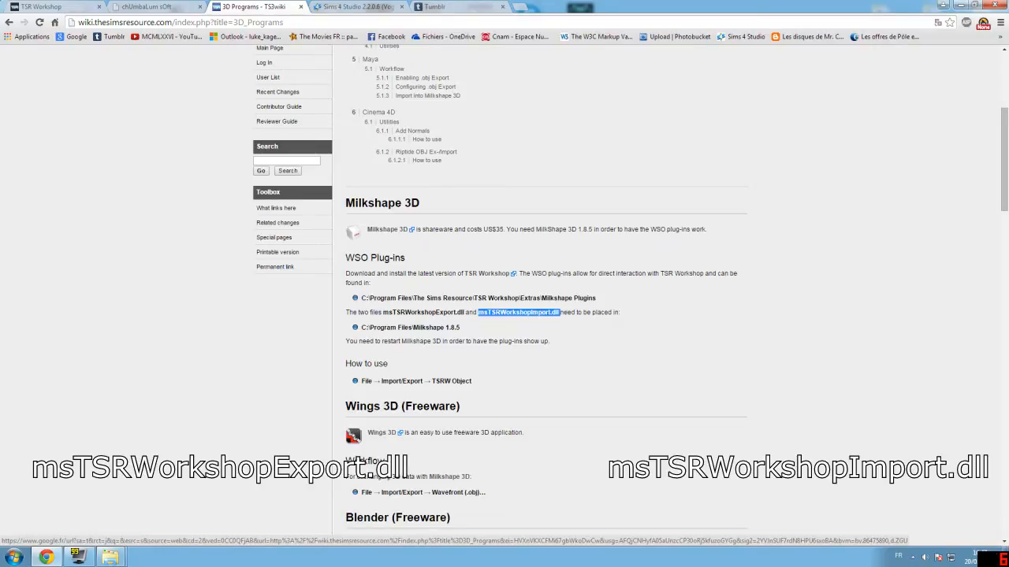
left_click(644, 317)
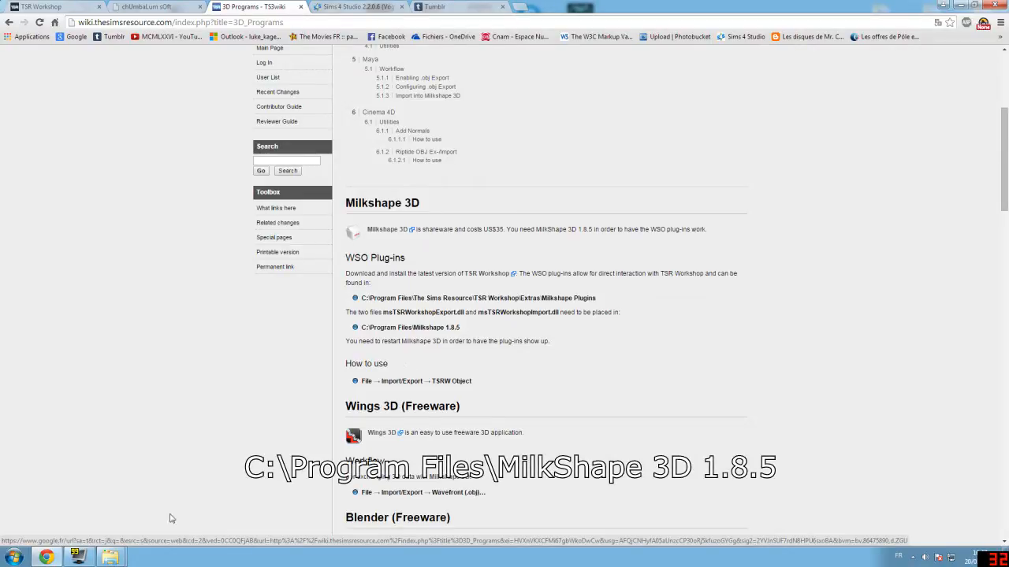
Step: Switch to the MilkShape 3D 1.8.5 installation folder in Windows Explorer and look through its files
mouse_move(110, 557)
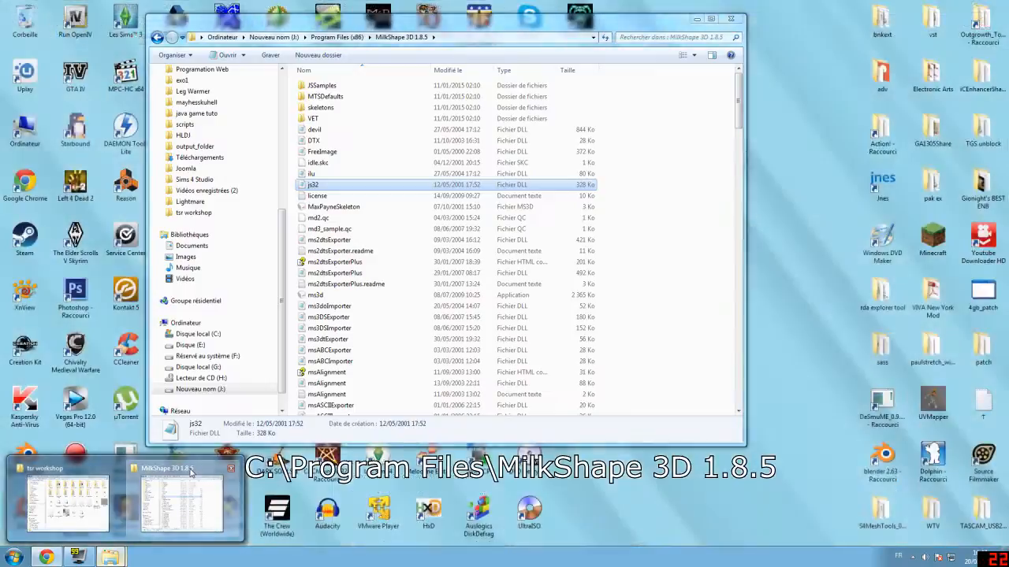
left_click(190, 473)
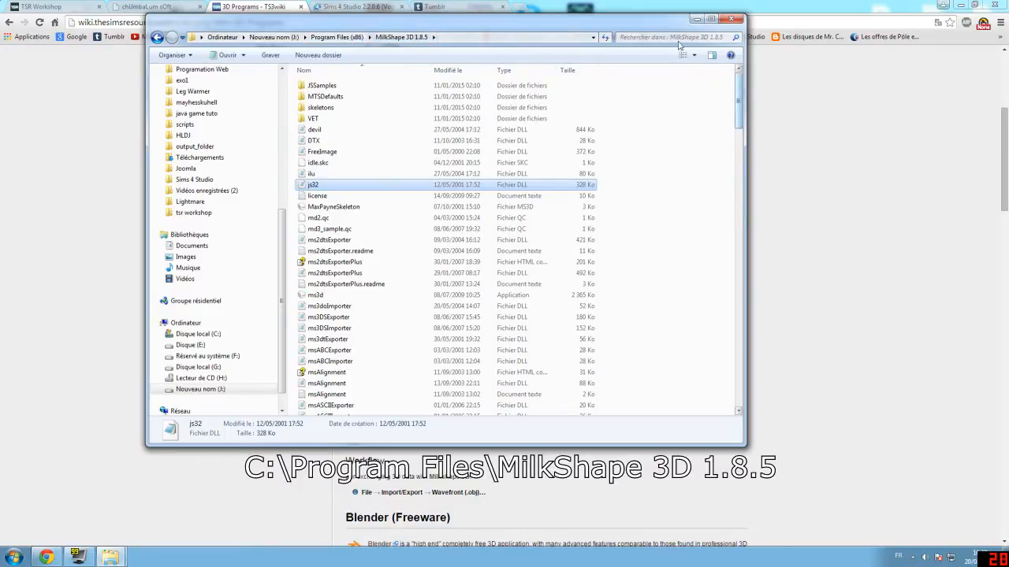
left_click_drag(658, 30, 622, 55)
left_click_drag(706, 117, 685, 416)
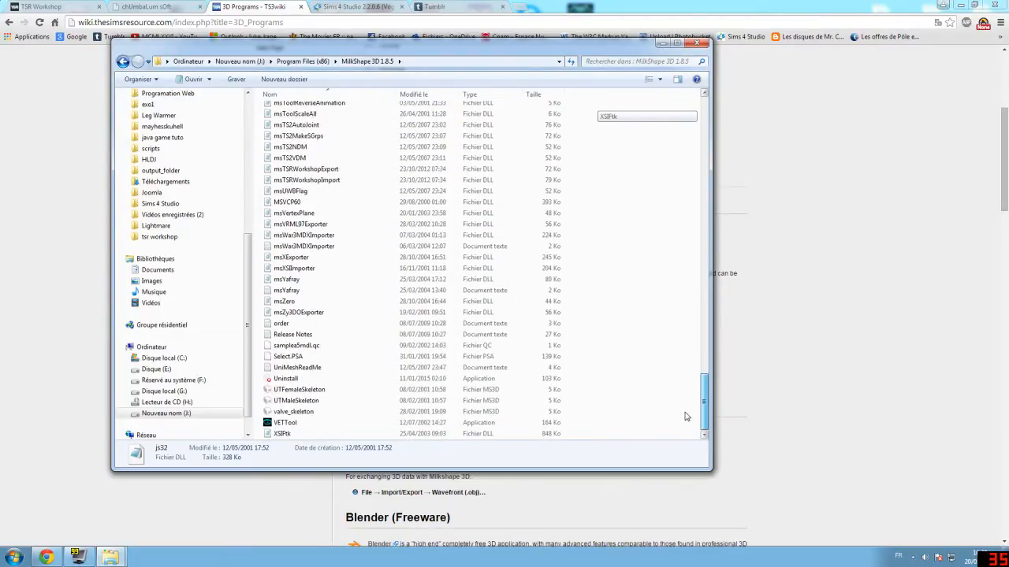
left_click_drag(694, 404, 689, 112)
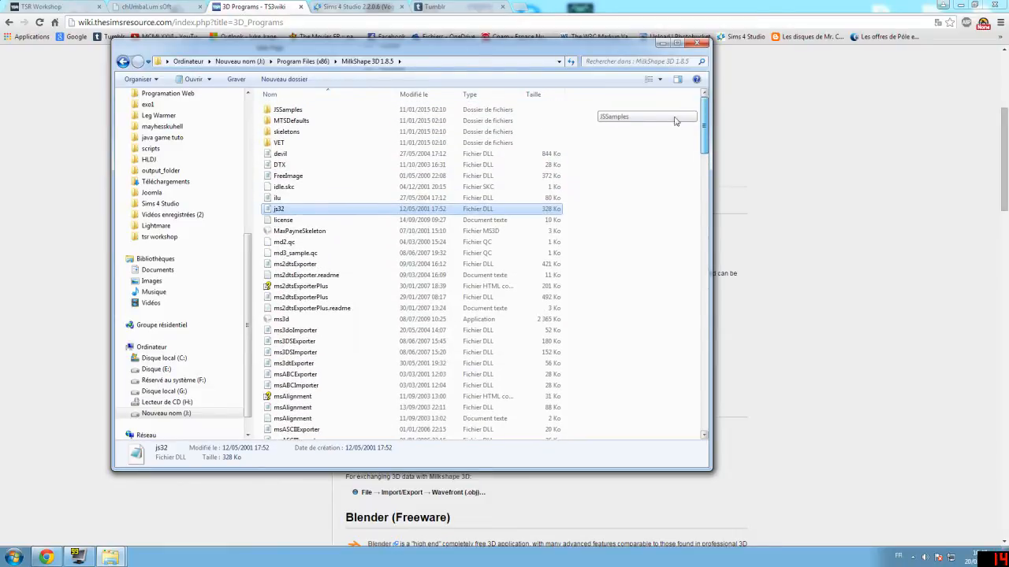
left_click(409, 293)
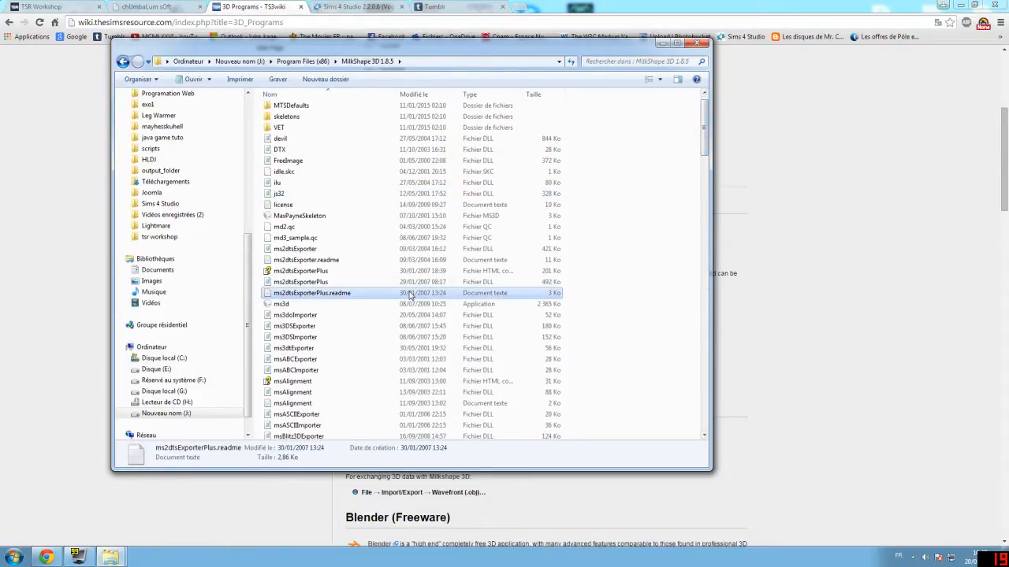
left_click(370, 271)
scroll(532, 226, "up", 1)
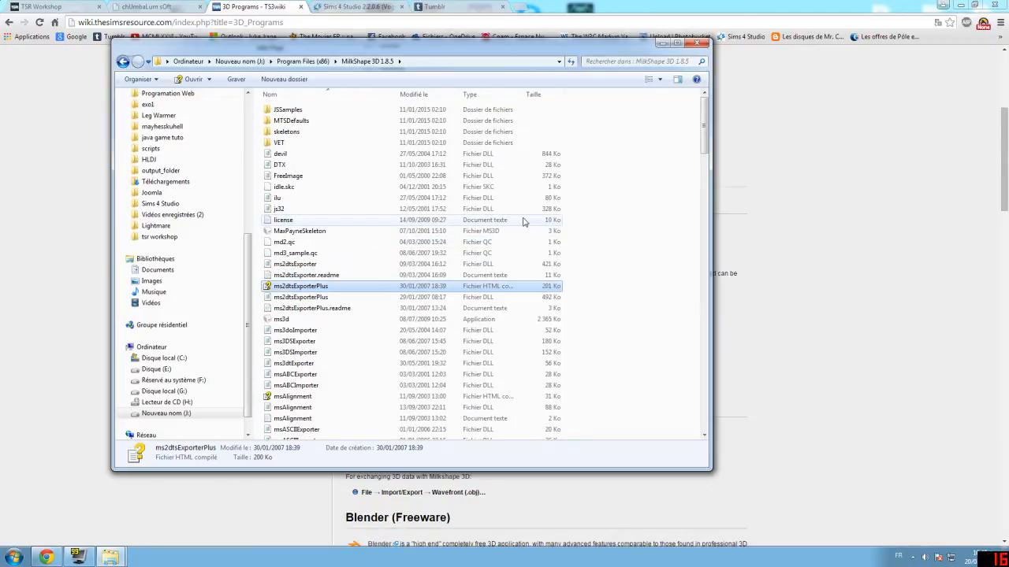
Step: Locate the msTSRWorkshopExport and msTSRWorkshopImport DLL files in the MilkShape 3D 1.8.5 folder
left_click_drag(704, 126, 707, 406)
scroll(647, 160, "up", 3)
left_click_drag(618, 48, 708, 74)
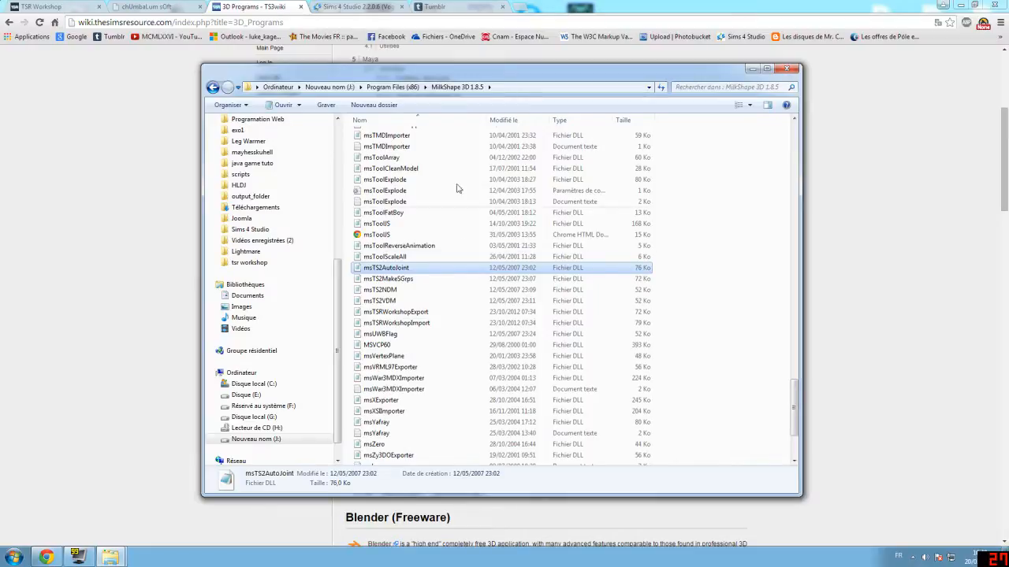
left_click(430, 313)
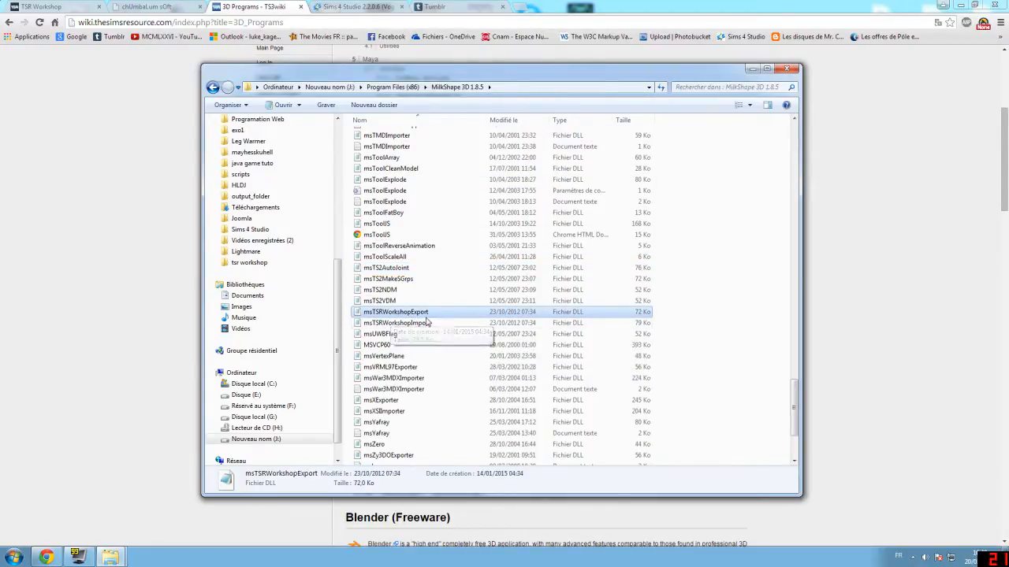
left_click(398, 323)
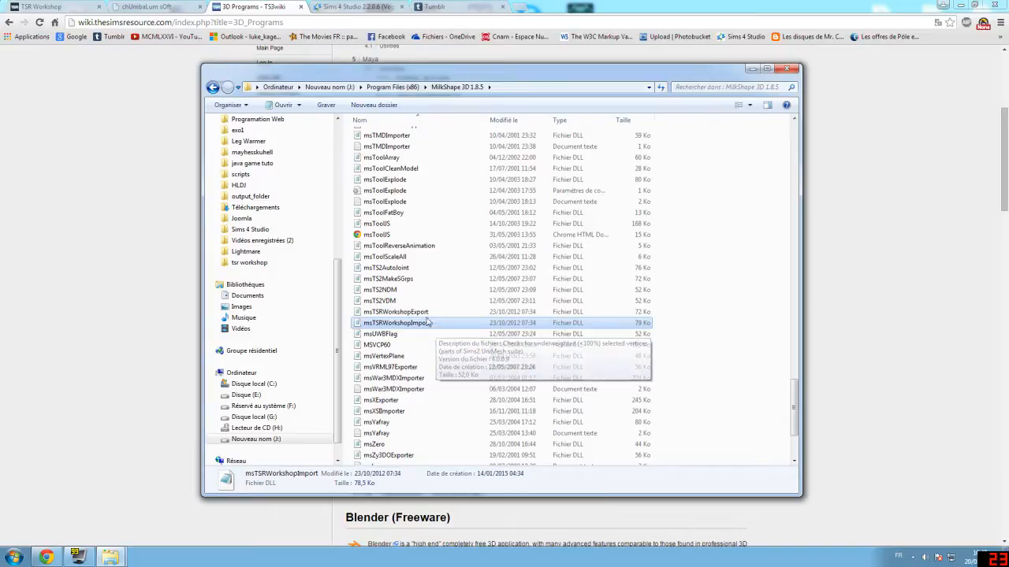
Step: Examine the msTS2AutoJoint, msTS2MakeSGrps, msTS2NDM and msTSRWorkshopExport files, and minimize the MilkShape folder window
left_click(397, 280)
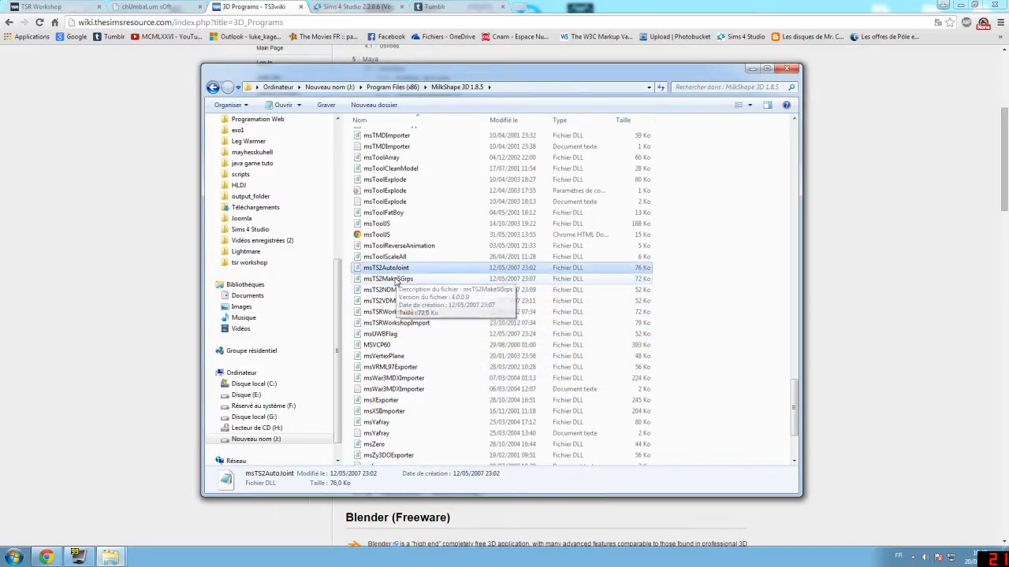
left_click(398, 270)
left_click(404, 280)
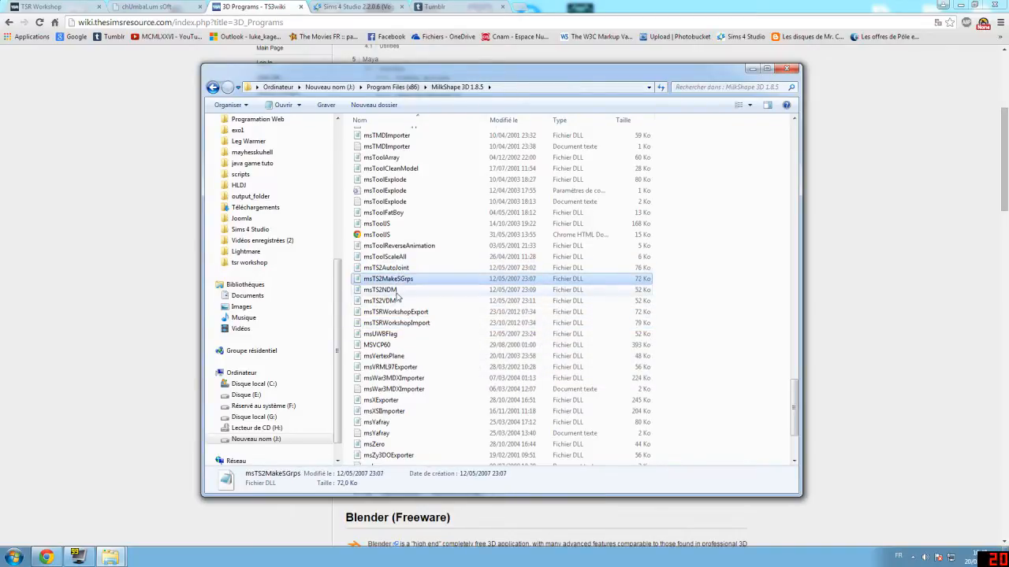
left_click(396, 291)
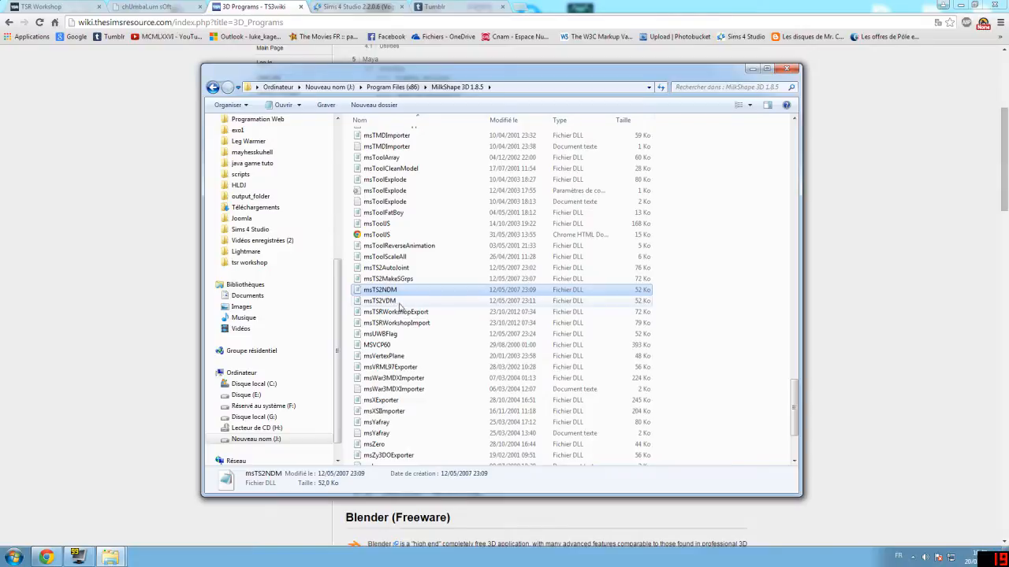
left_click(438, 315)
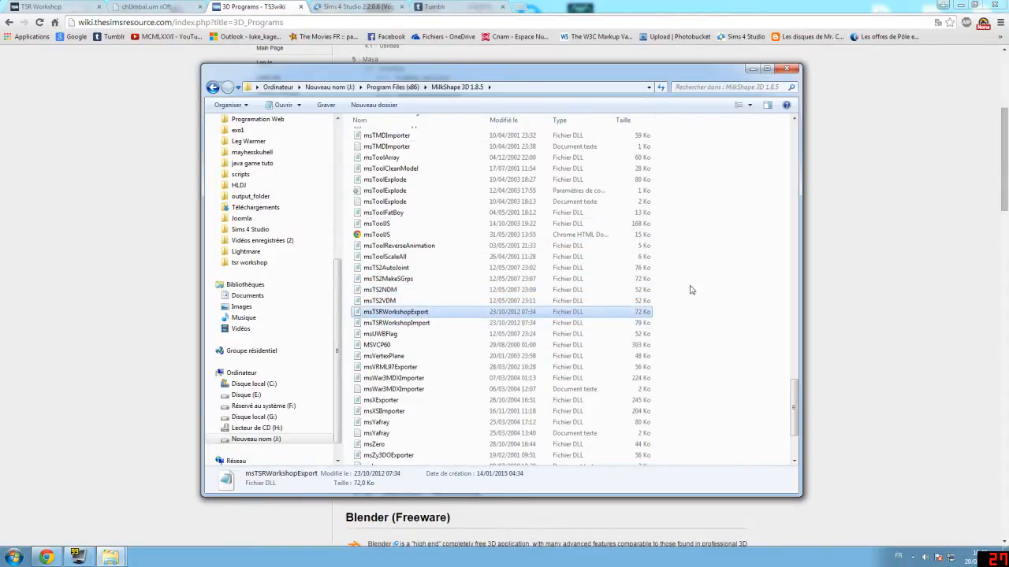
left_click_drag(795, 405, 795, 428)
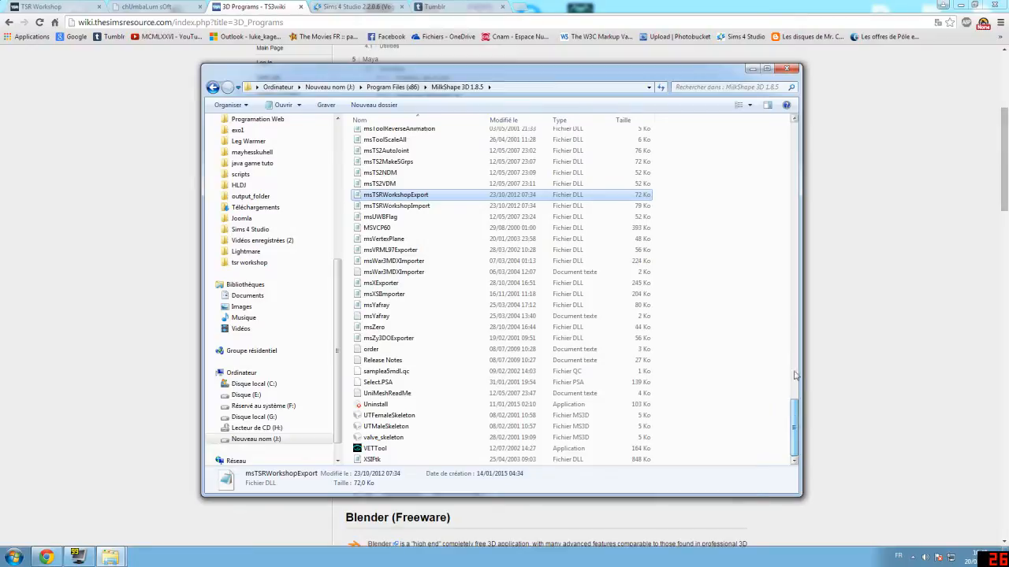
left_click(752, 68)
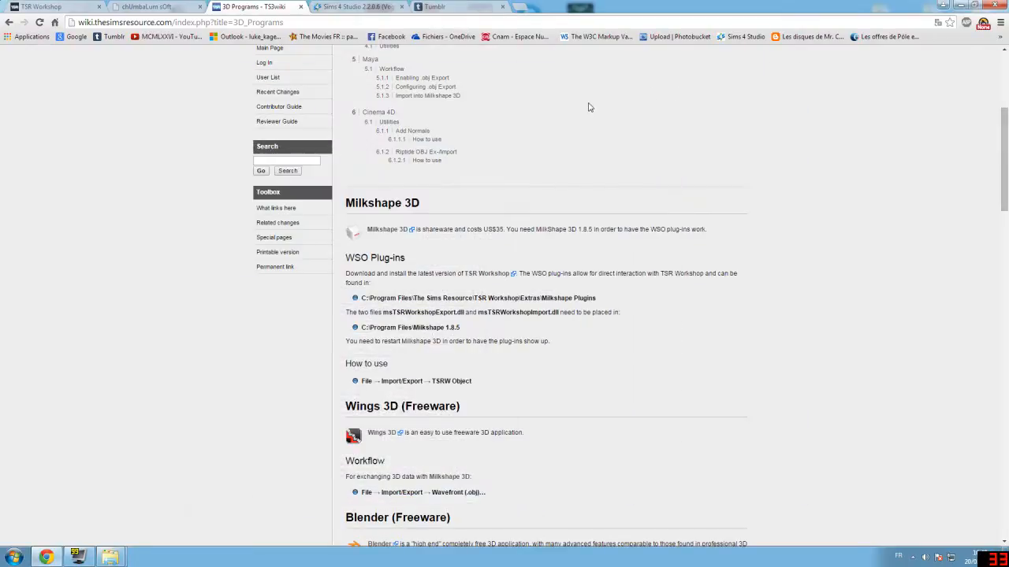
Step: Look over the Sims 4 Studio 2.2.0.6 (Vogue) forum thread and bring up the Tumblr blog
left_click(377, 8)
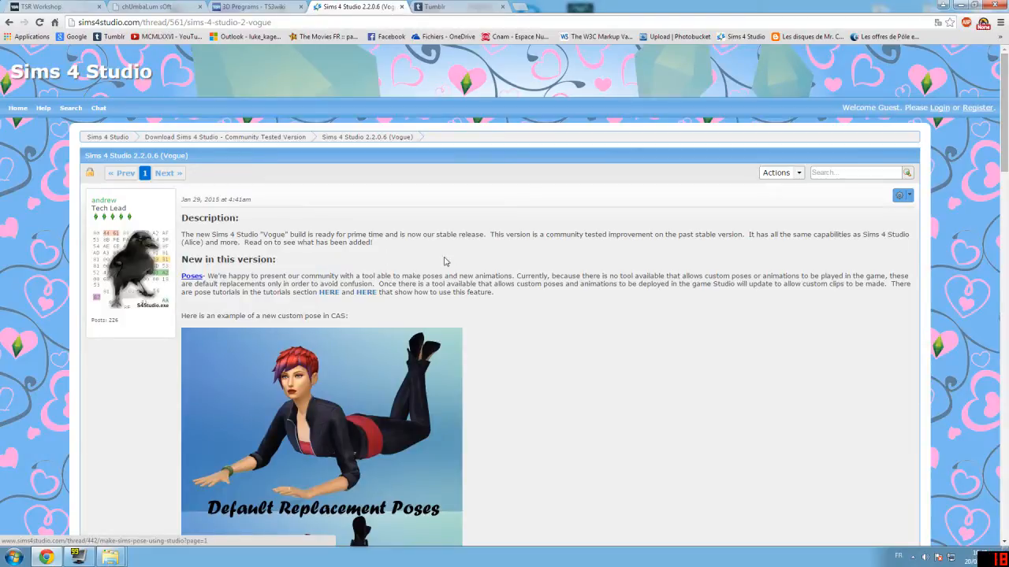
scroll(434, 258, "down", 3)
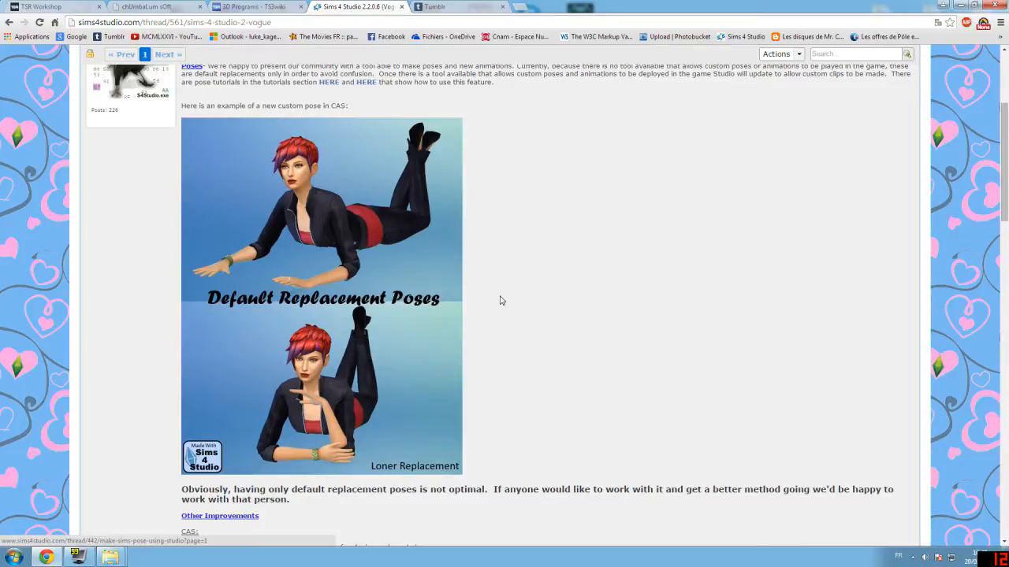
scroll(502, 303, "up", 3)
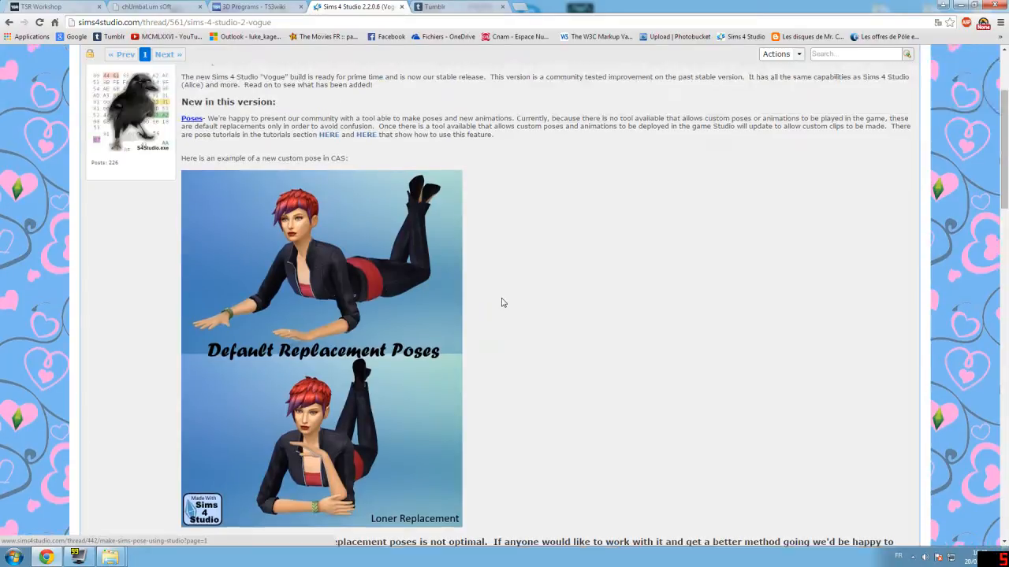
left_click(453, 8)
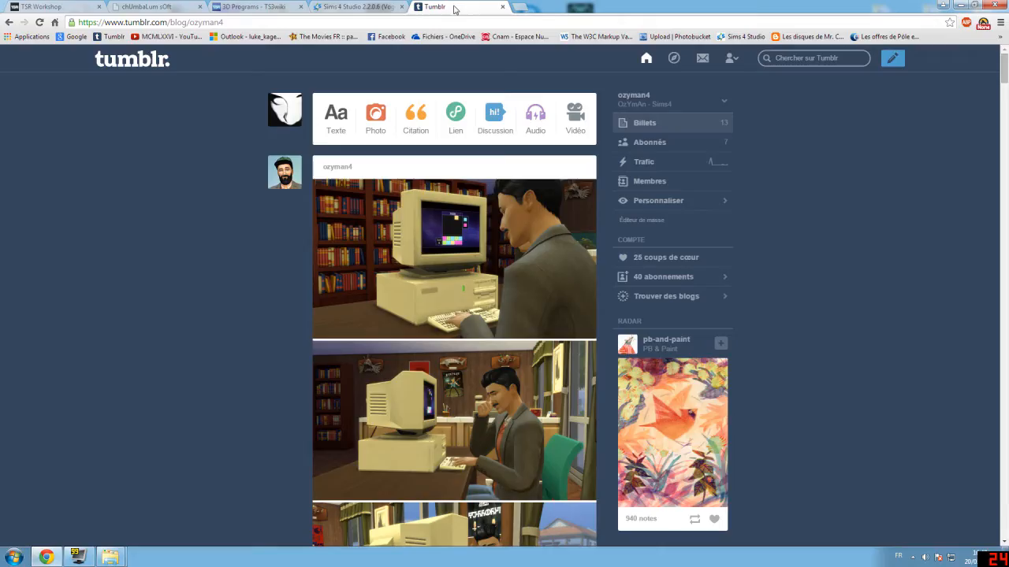
Step: Examine the blog's cheap computer conversion post, including its pictures, description and download link
scroll(463, 290, "down", 1)
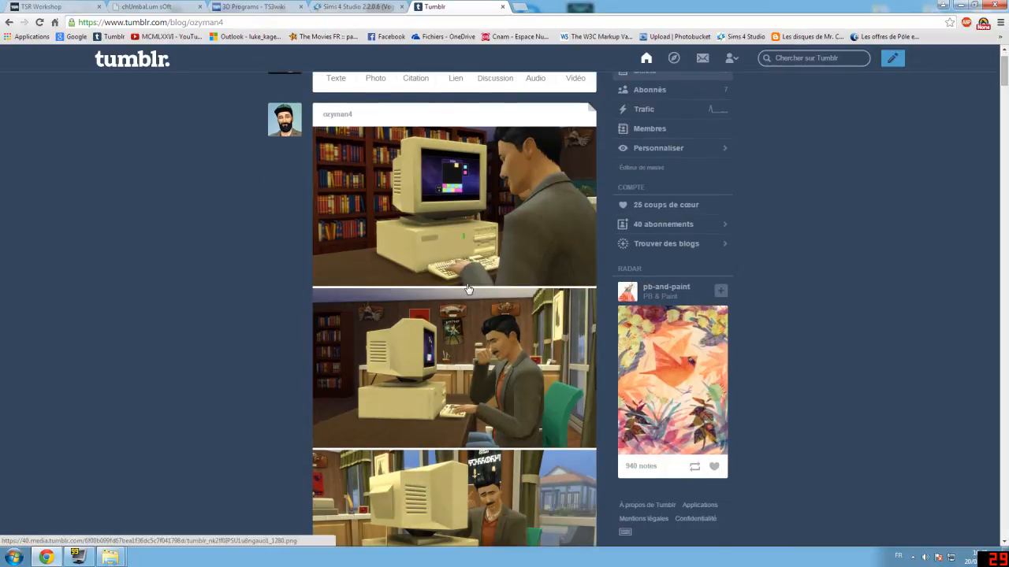
scroll(474, 278, "up", 1)
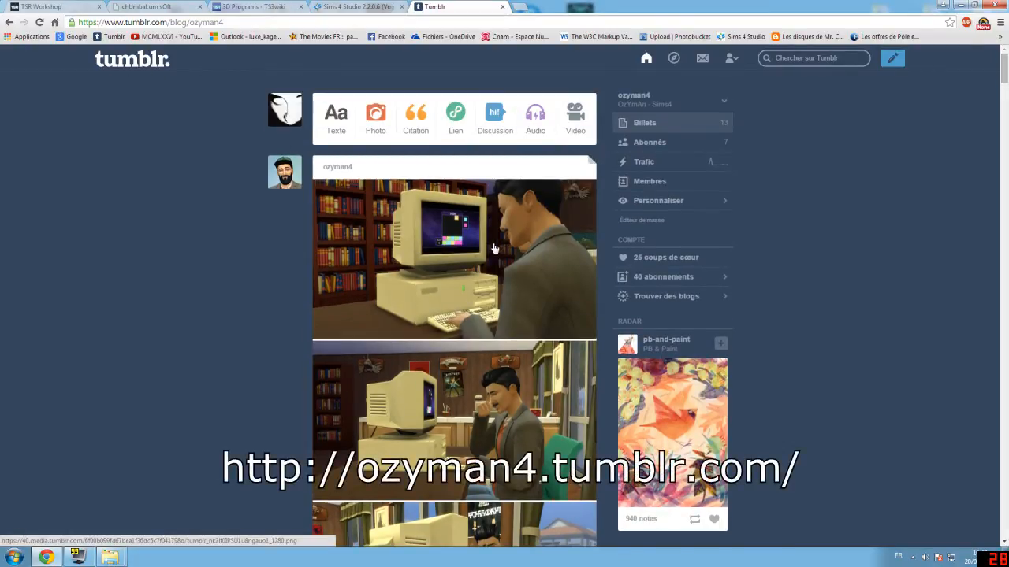
scroll(495, 249, "down", 1)
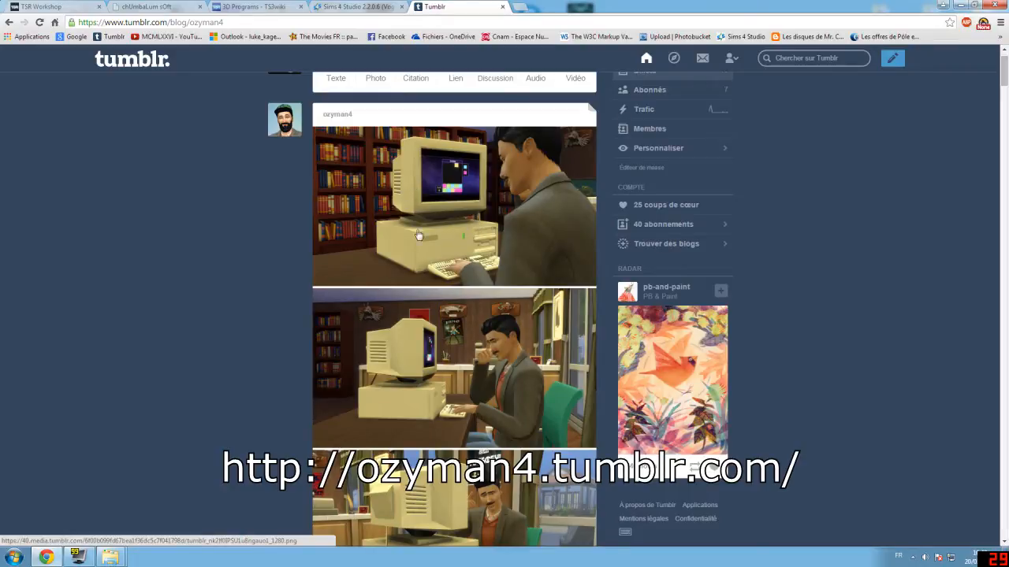
scroll(447, 264, "down", 1)
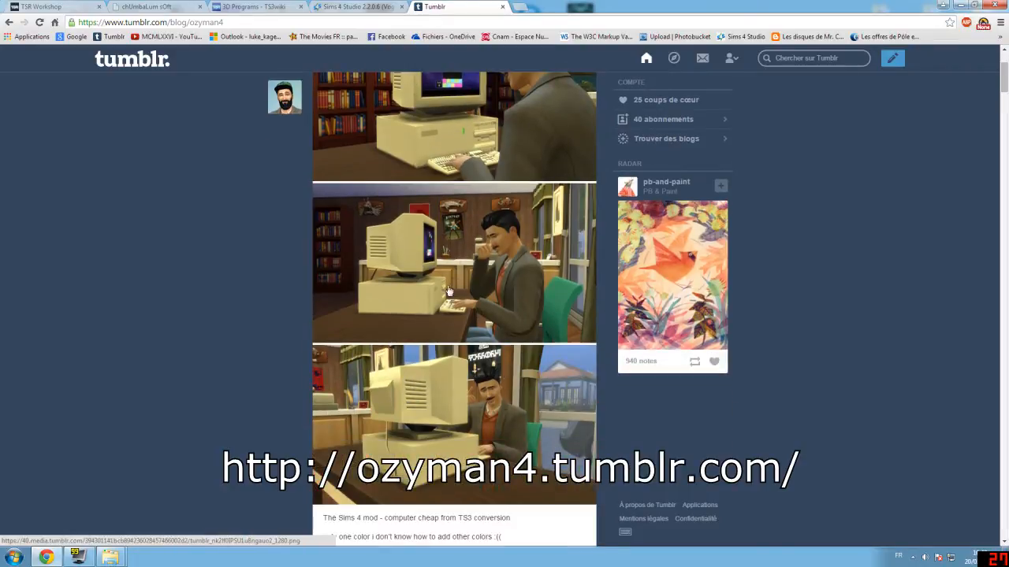
scroll(453, 291, "down", 2)
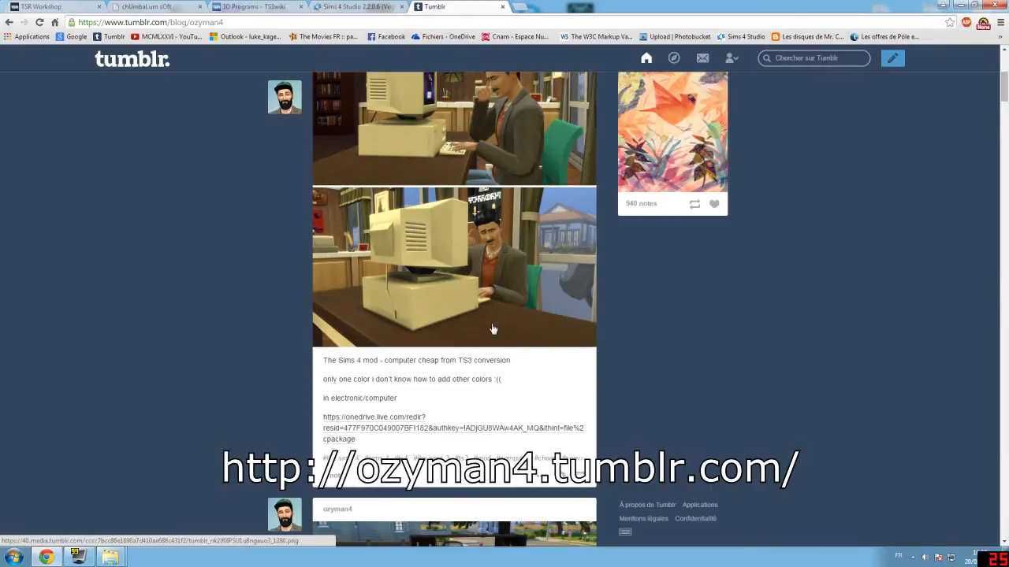
scroll(490, 326, "up", 3)
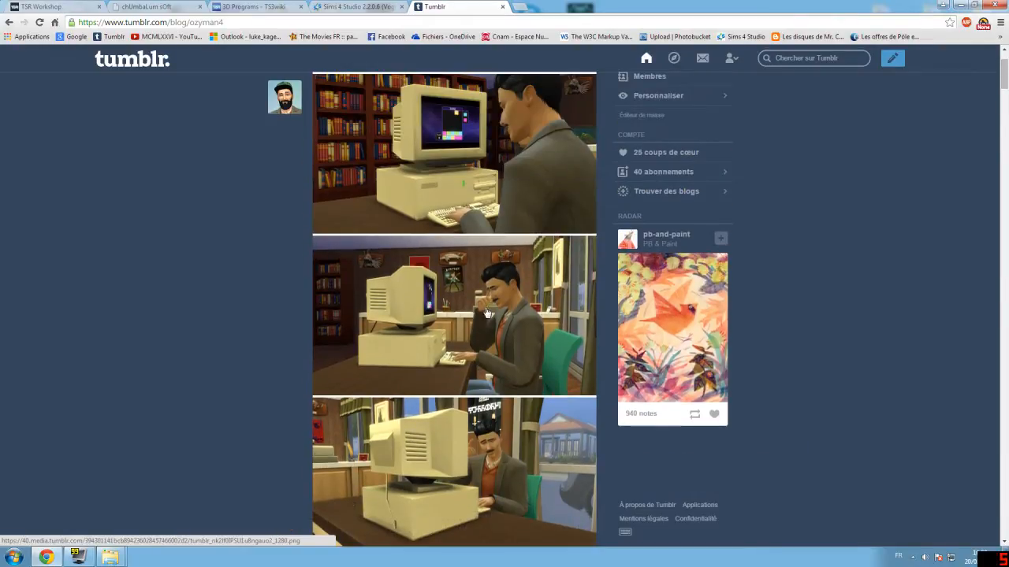
Step: Browse the blog's older conversion posts: the tool board, the cash register and the cup with pen
scroll(487, 331, "down", 2)
scroll(488, 343, "down", 6)
scroll(455, 287, "down", 6)
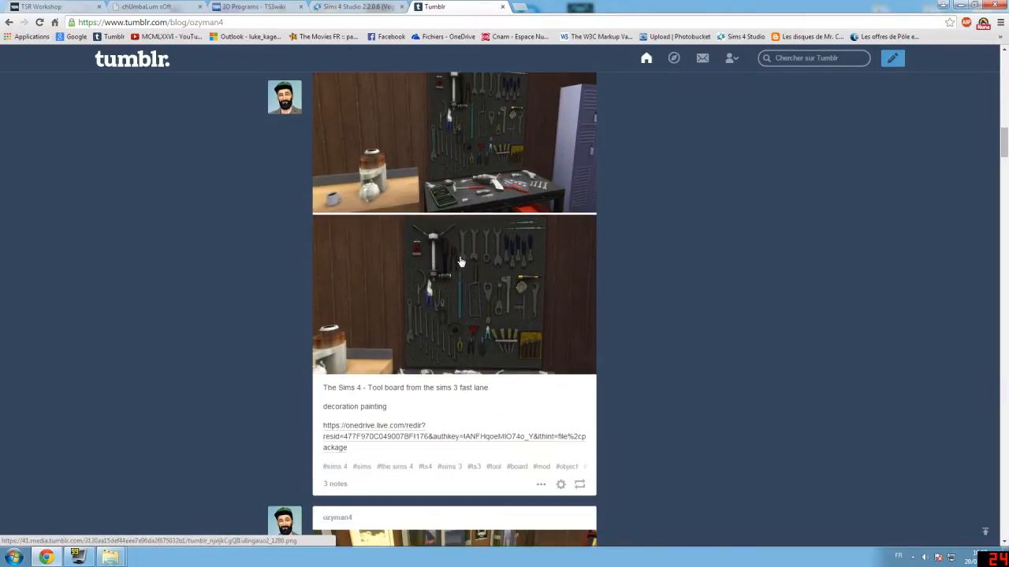
scroll(461, 263, "down", 5)
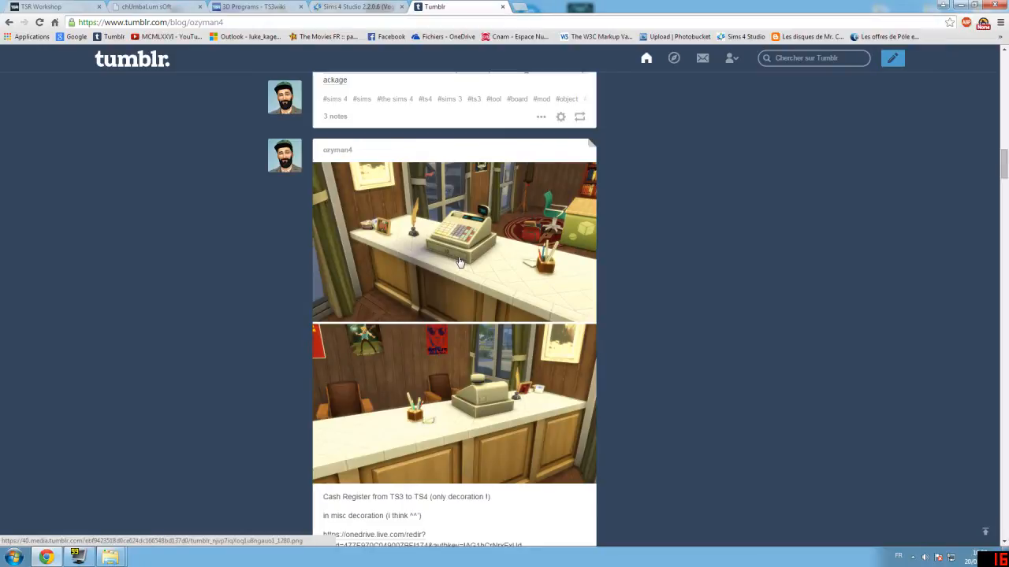
scroll(460, 262, "down", 1)
scroll(461, 262, "up", 1)
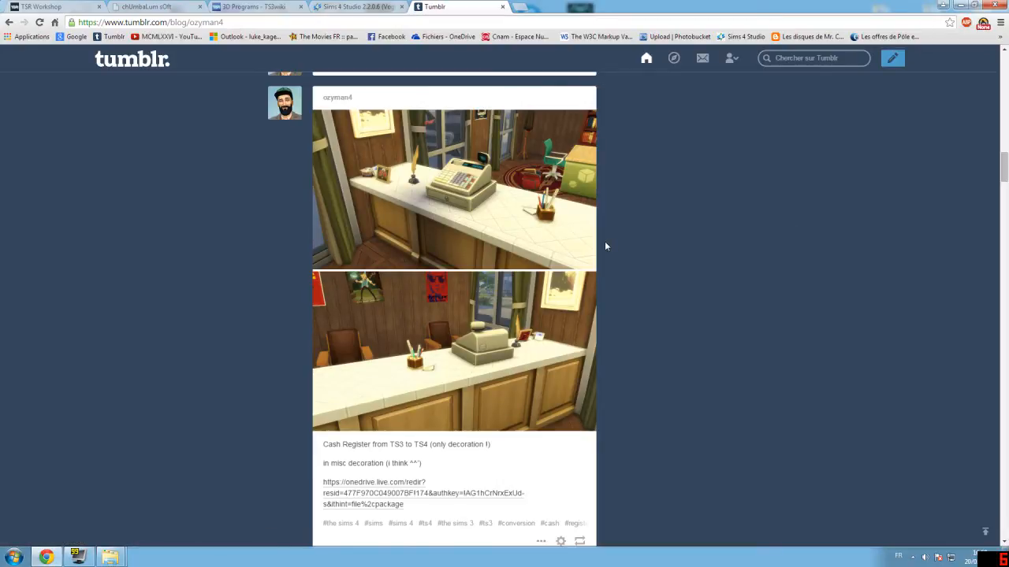
scroll(605, 246, "down", 5)
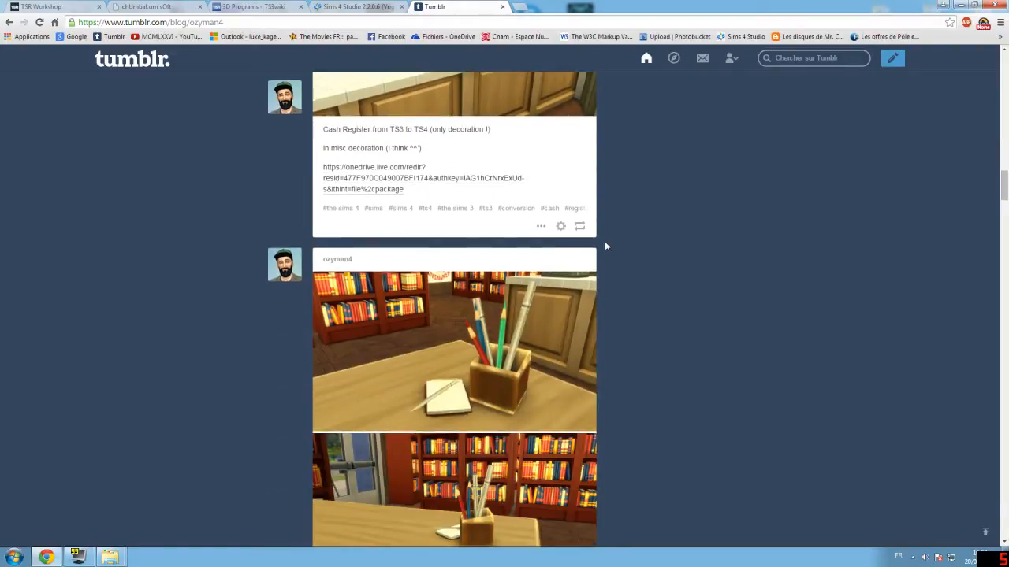
scroll(606, 247, "down", 1)
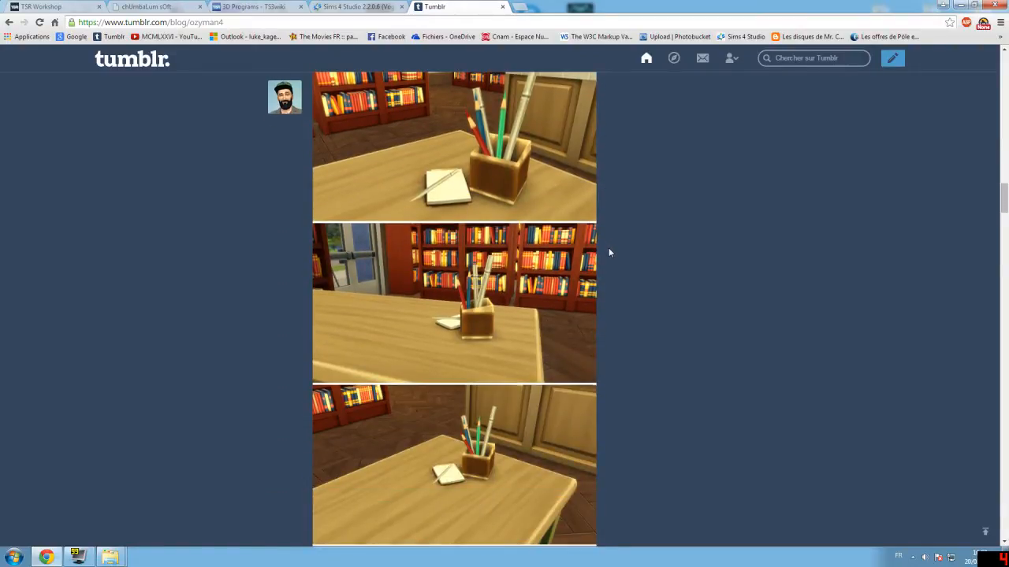
scroll(609, 250, "down", 4)
scroll(608, 252, "down", 6)
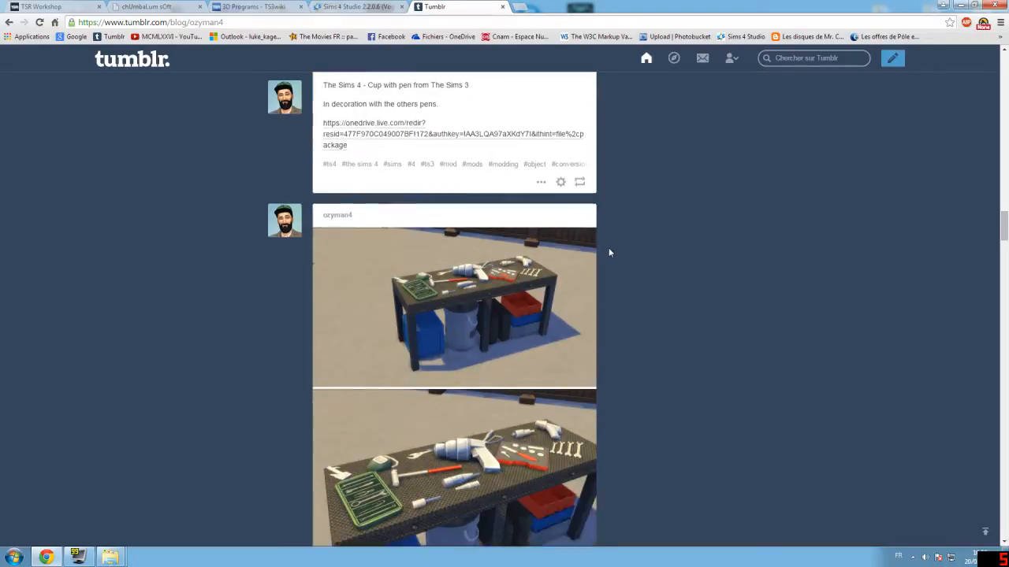
Step: Examine the garage bench conversion post and the black vintage car pictures in the post below it
scroll(608, 252, "down", 2)
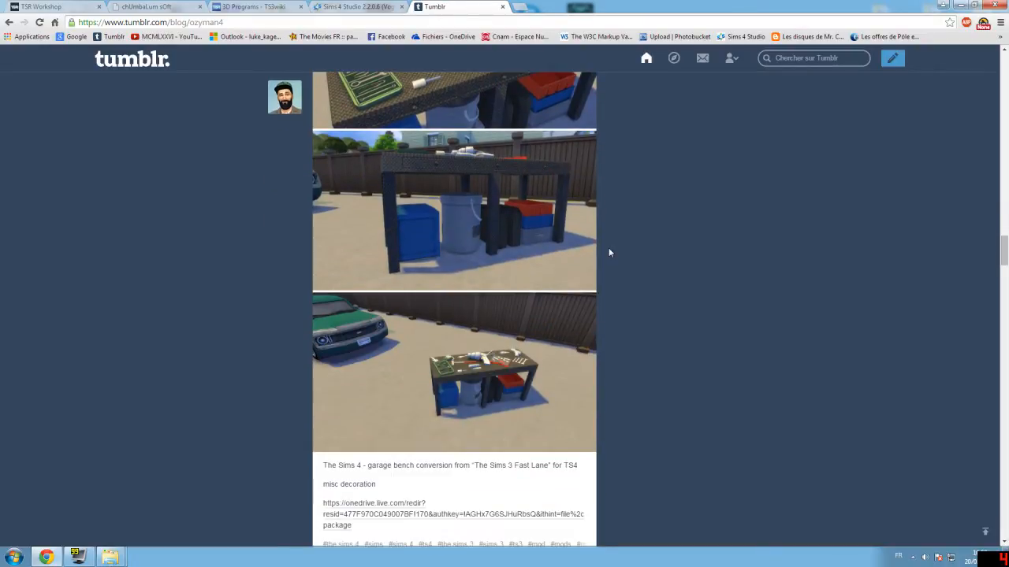
scroll(608, 253, "up", 2)
scroll(609, 252, "up", 3)
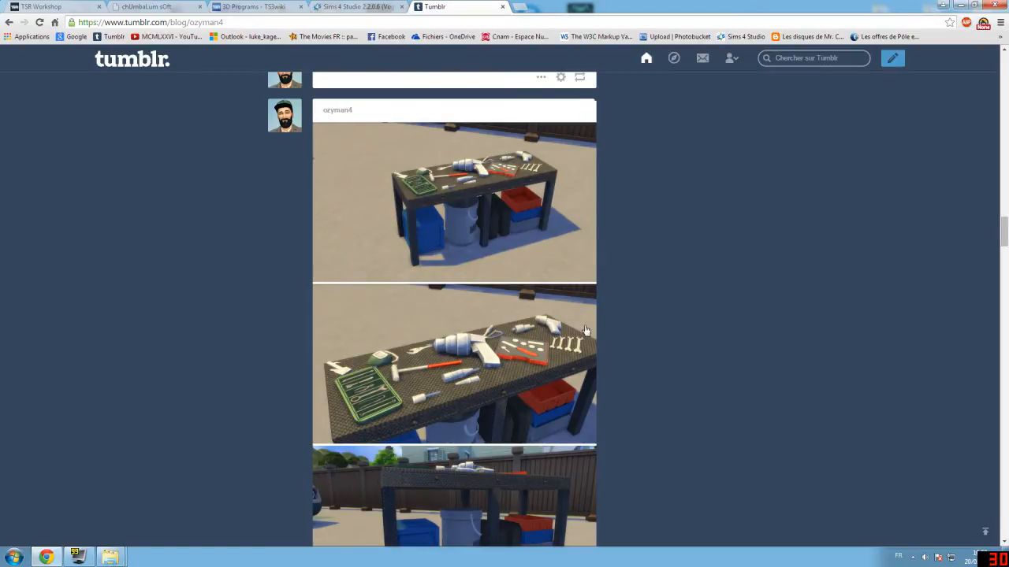
scroll(646, 322, "down", 1)
scroll(683, 319, "down", 3)
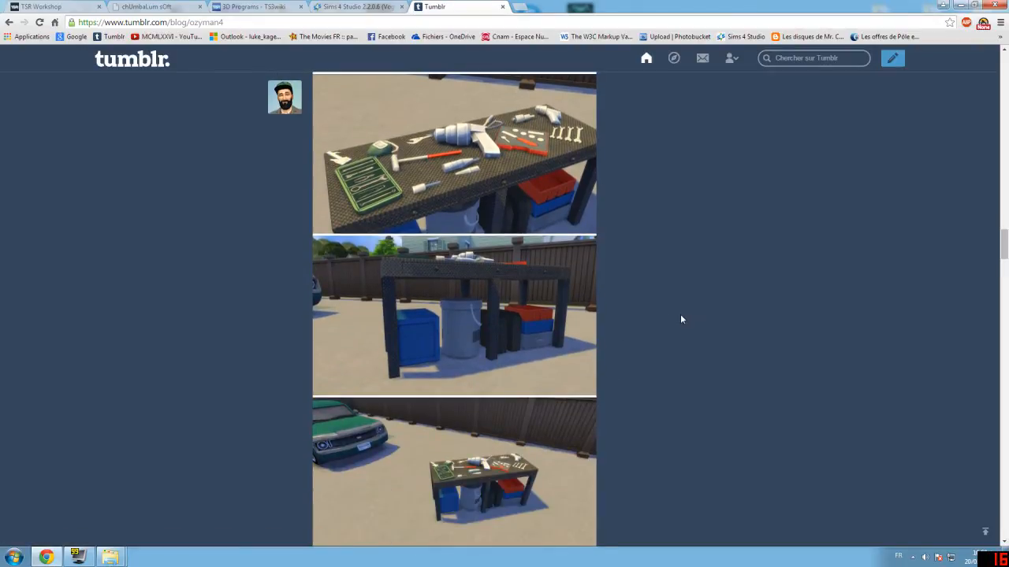
scroll(654, 314, "down", 10)
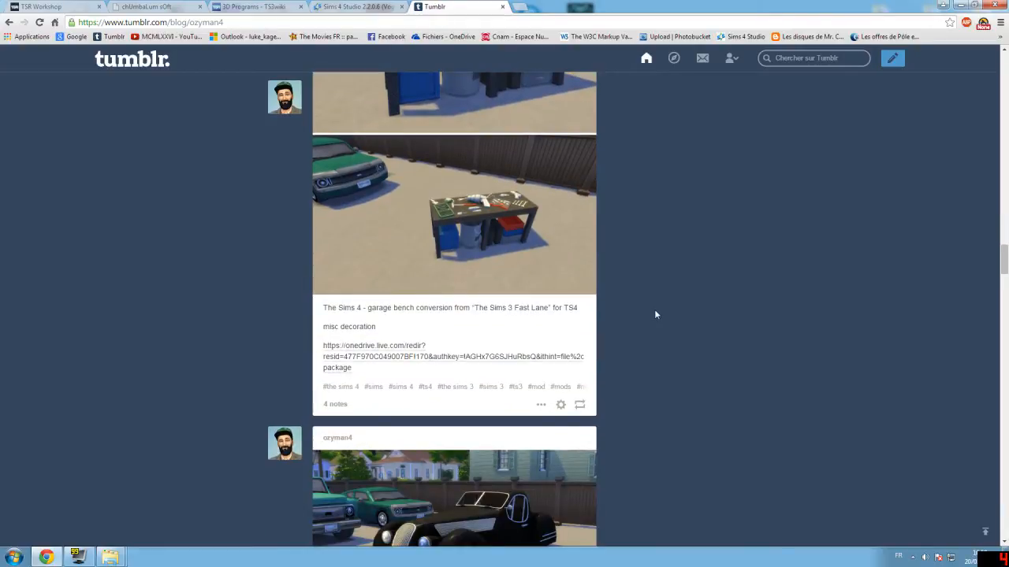
scroll(655, 314, "down", 4)
scroll(655, 313, "up", 12)
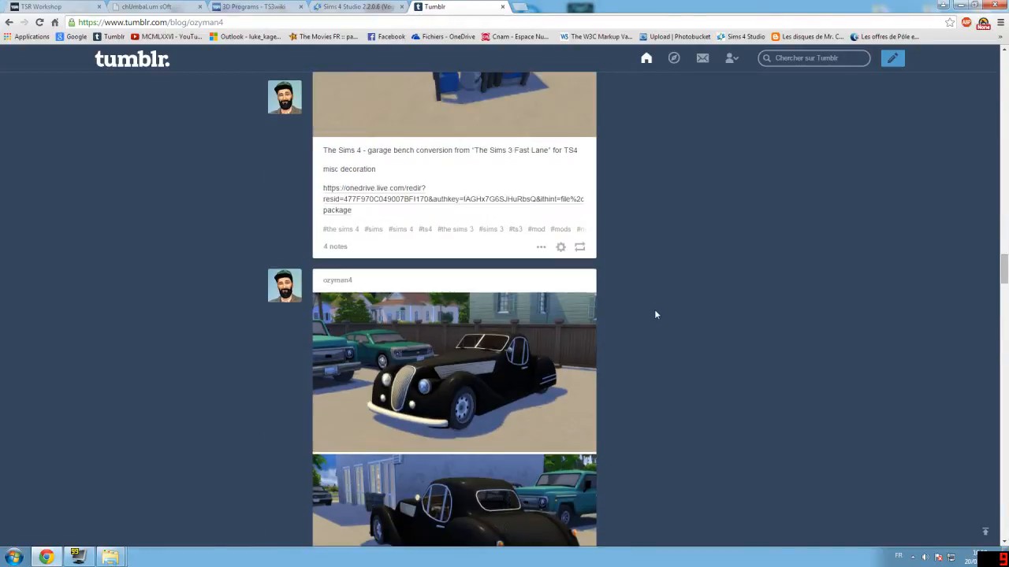
scroll(696, 331, "down", 7)
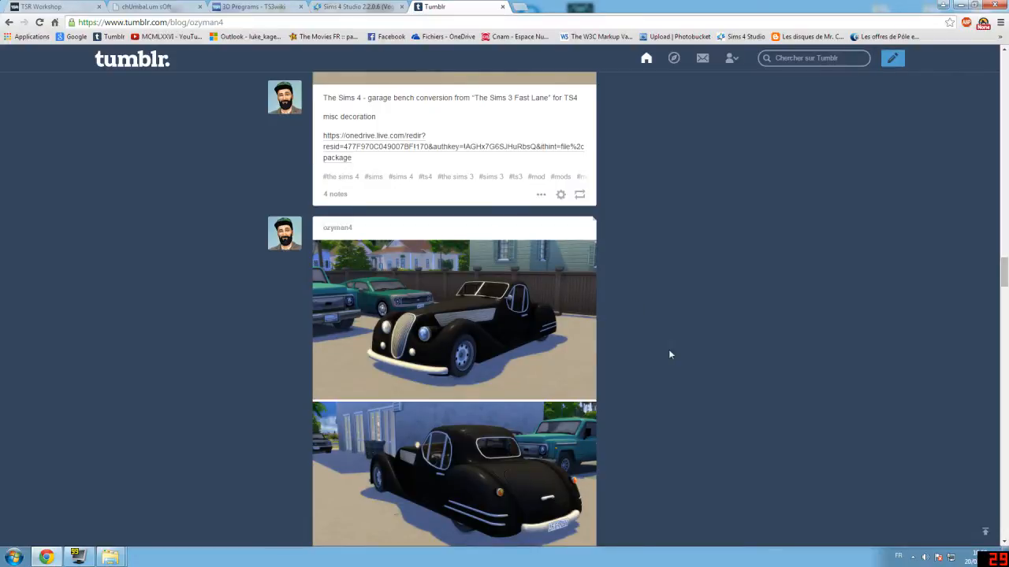
Step: Return to the blog's newest post and minimize the browser to reveal the desktop
scroll(692, 359, "up", 9)
scroll(692, 364, "up", 20)
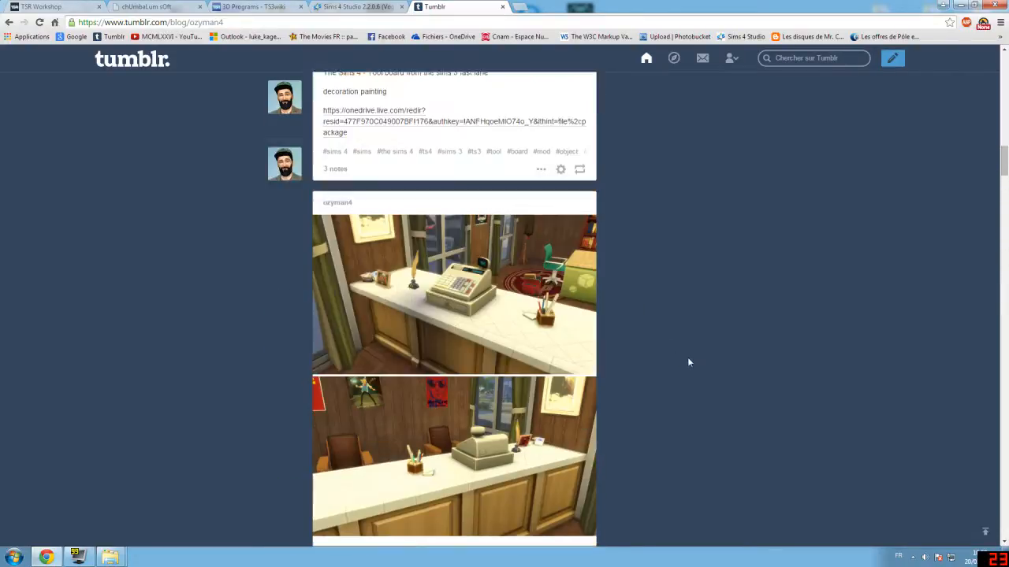
scroll(688, 361, "up", 15)
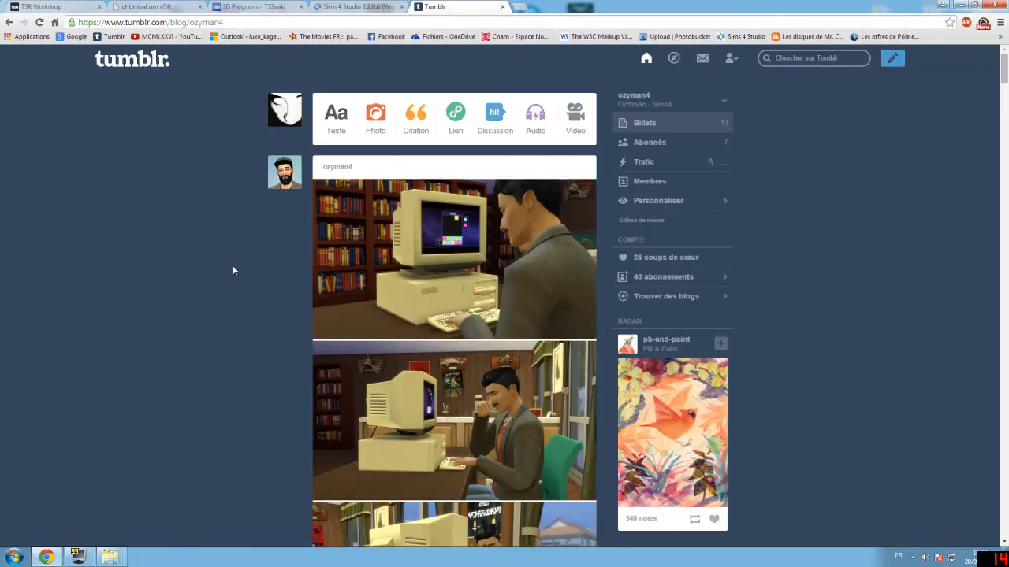
scroll(243, 261, "down", 2)
left_click(46, 557)
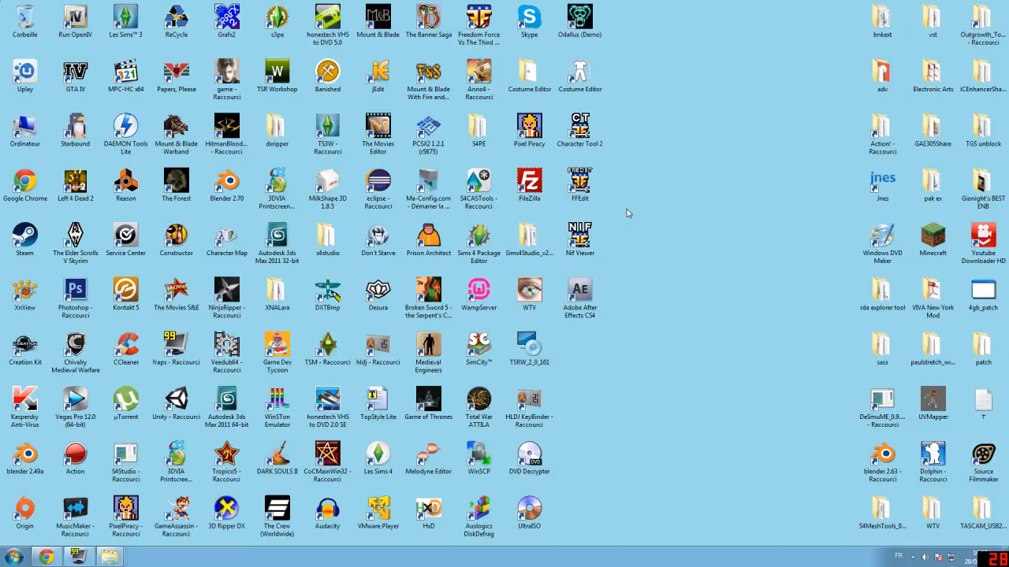
Step: Launch TSR Workshop from the desktop and open the Folders section of its preferences
double_click(277, 74)
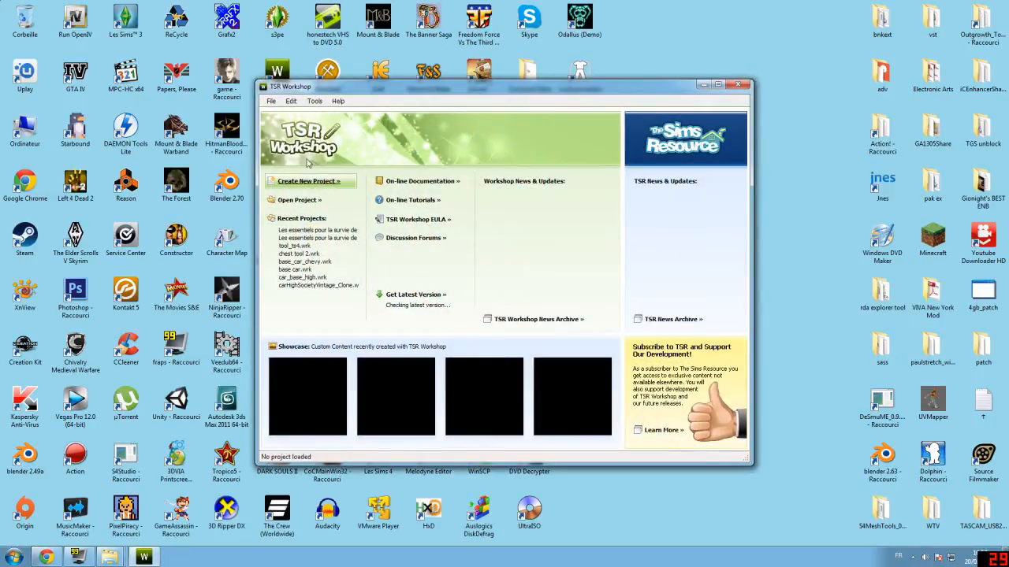
left_click(291, 101)
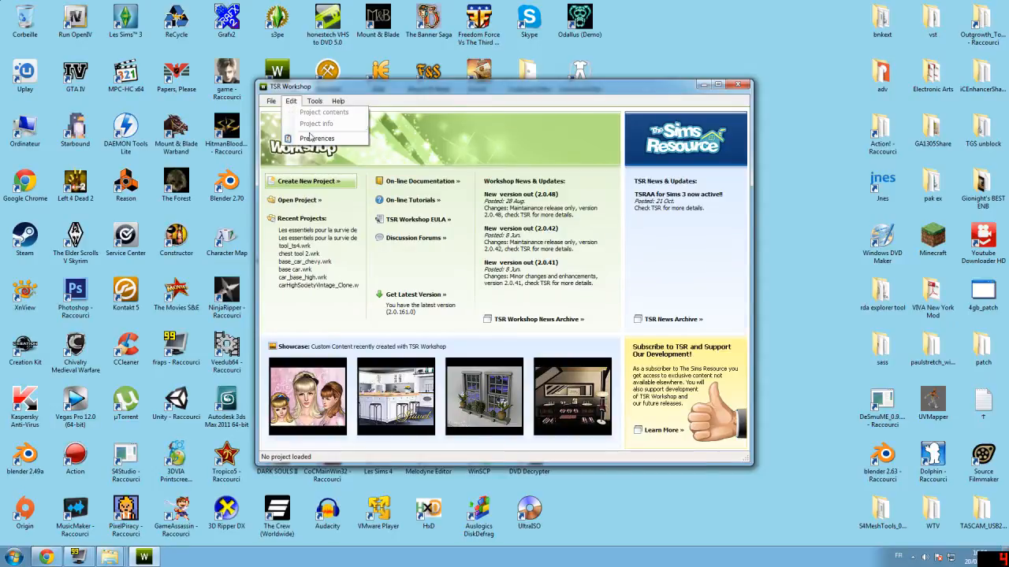
left_click(315, 137)
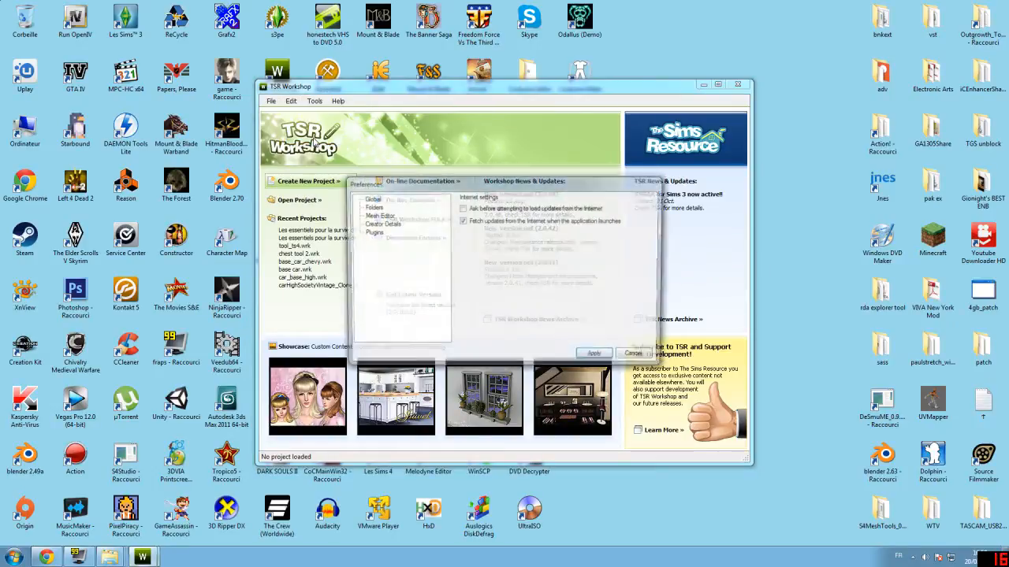
left_click(372, 207)
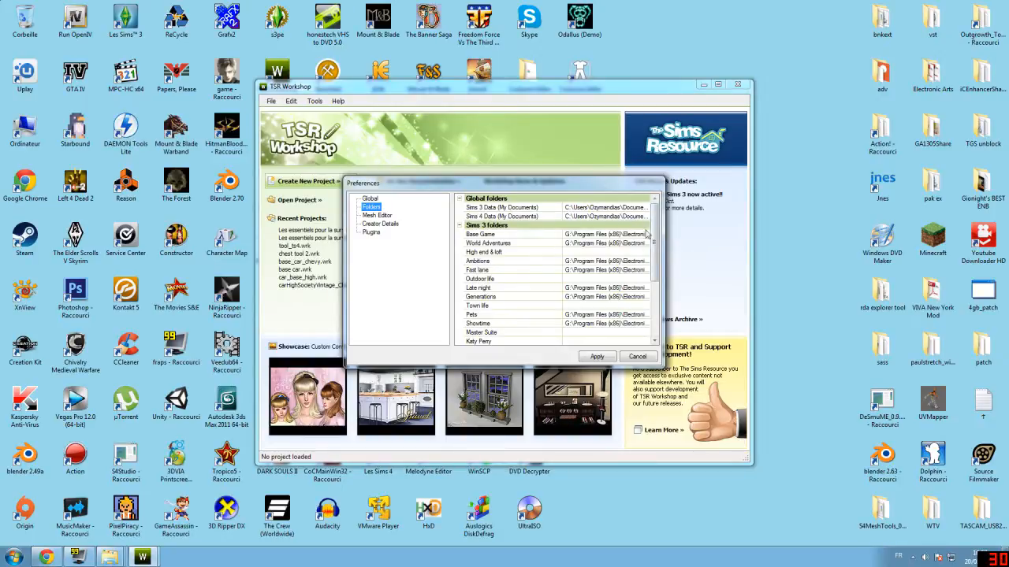
Step: Review the global, Sims 3 and Sims 4 game folder paths, and close the preferences without applying changes
scroll(658, 280, "down", 4)
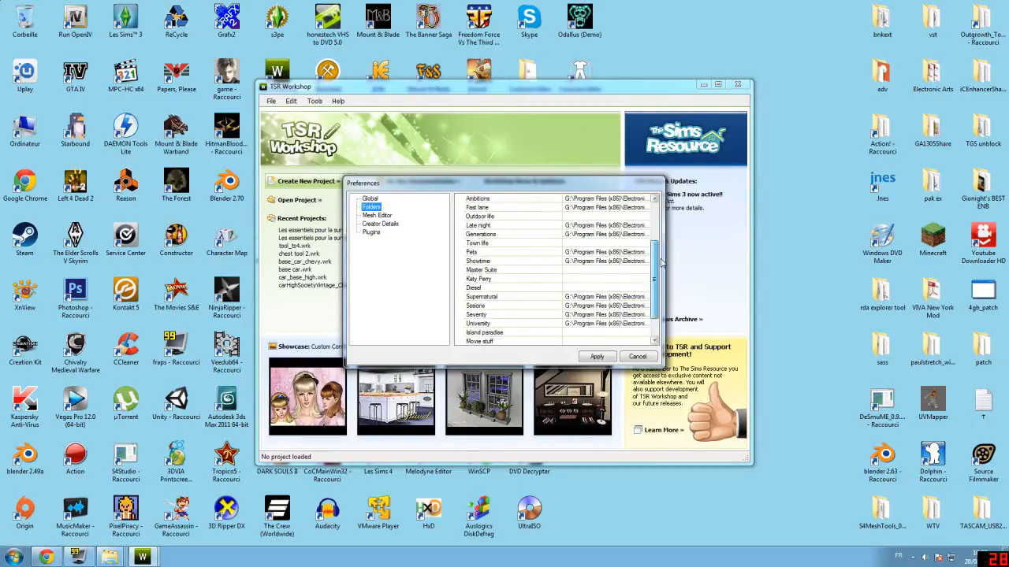
scroll(658, 284, "up", 4)
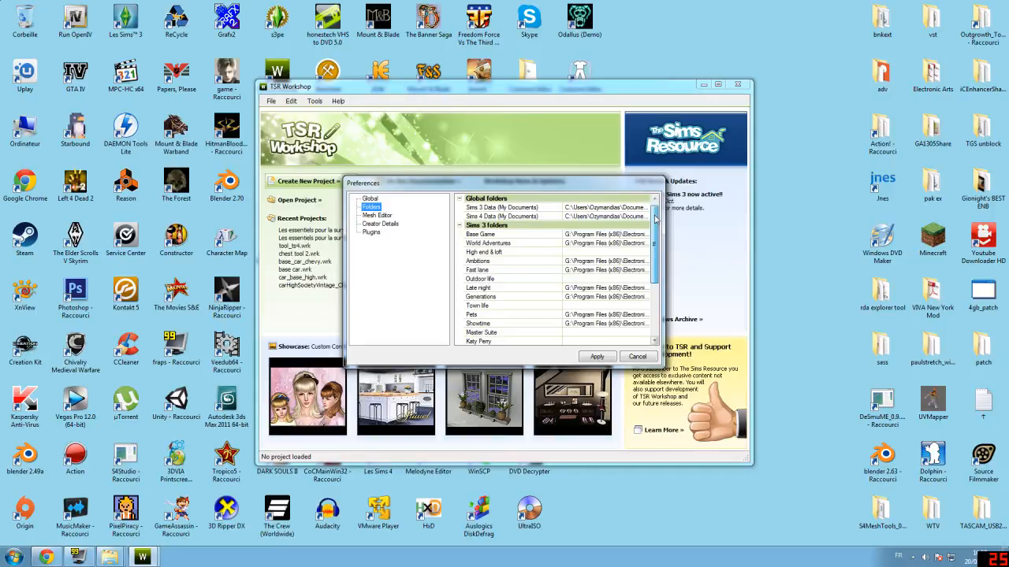
scroll(655, 218, "down", 1)
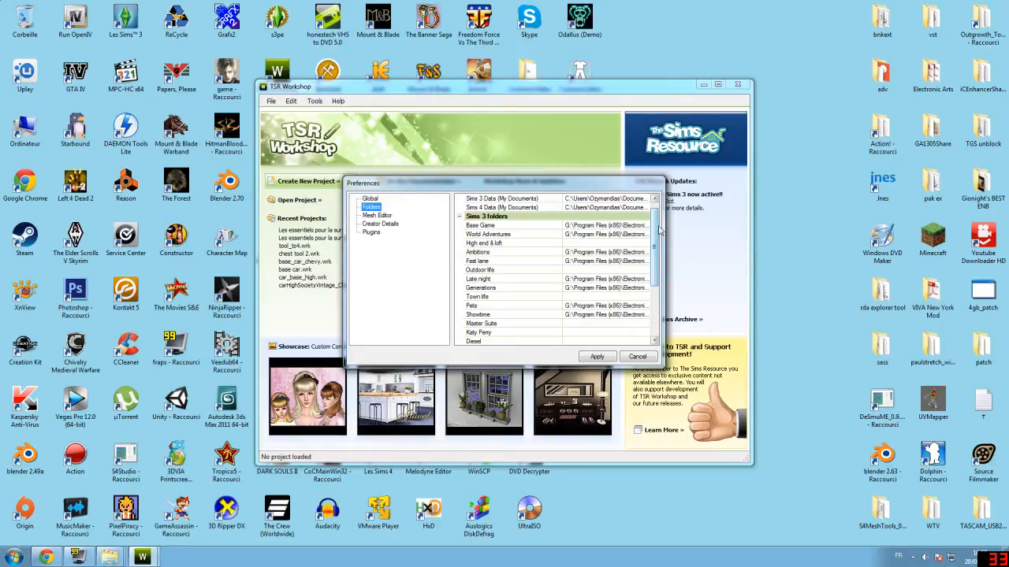
mouse_move(657, 230)
left_mouse_down()
mouse_move(656, 275)
mouse_move(655, 226)
left_mouse_up()
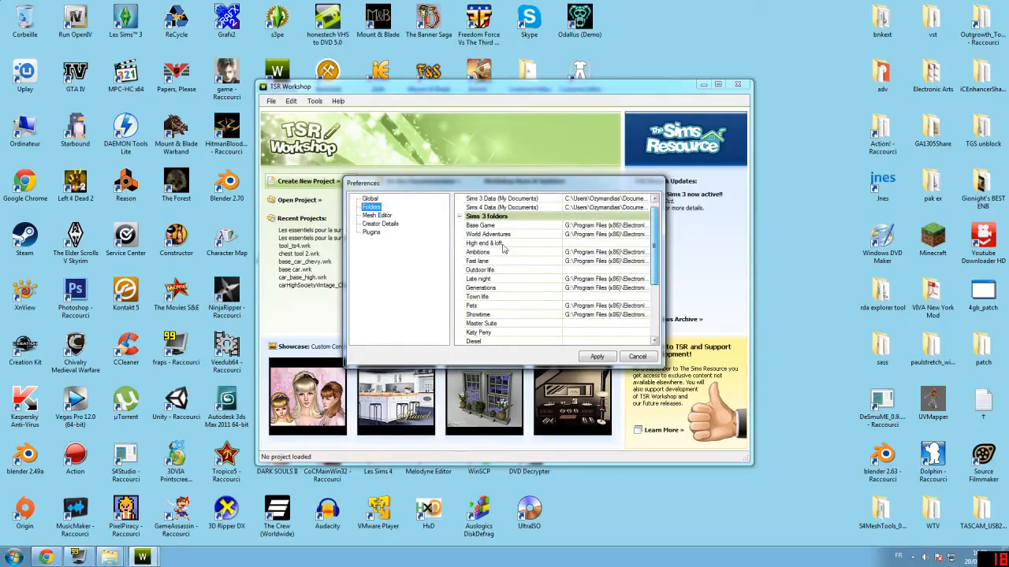
left_click_drag(655, 226, 658, 285)
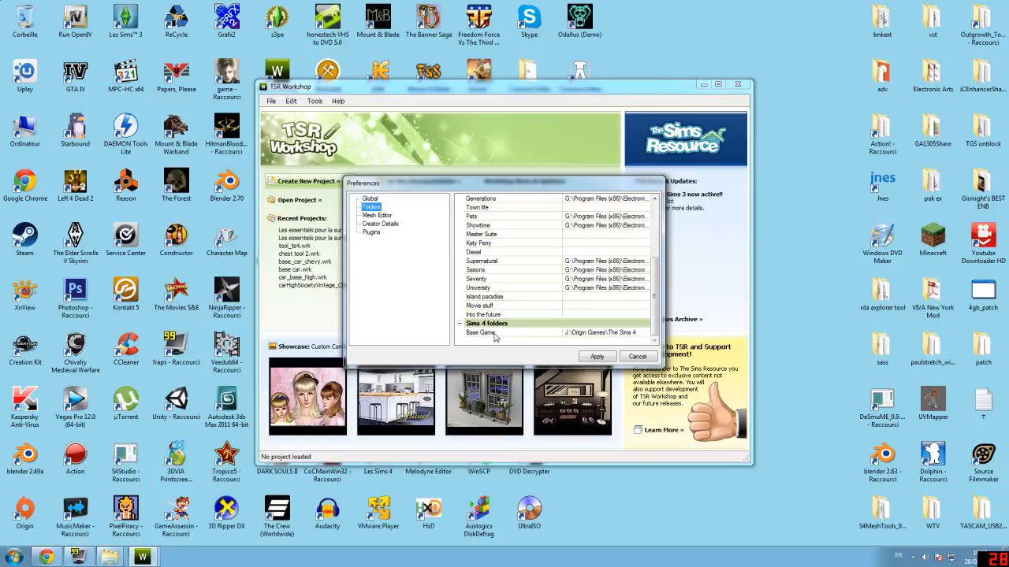
mouse_move(656, 324)
left_mouse_down()
mouse_move(662, 259)
mouse_move(659, 315)
left_mouse_up()
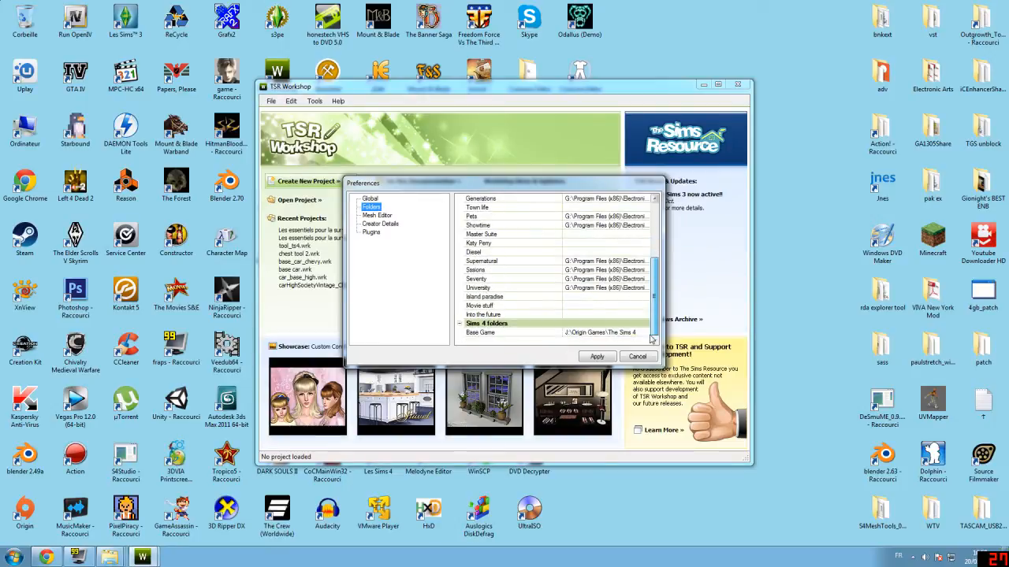
left_click(636, 357)
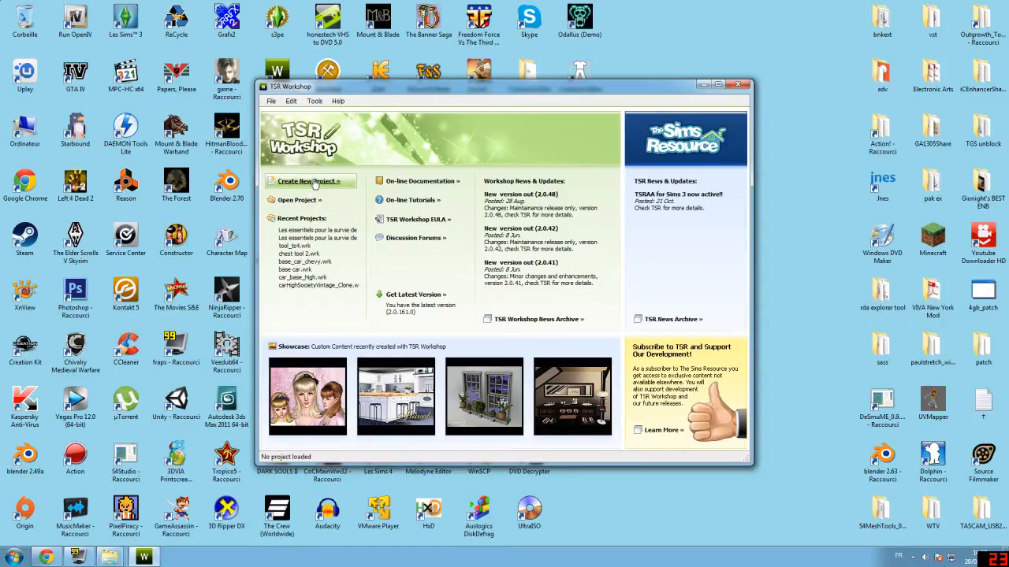
Step: Create a new TSR Workshop project from the Object template and proceed to the Object clone page
left_click_drag(423, 93, 412, 89)
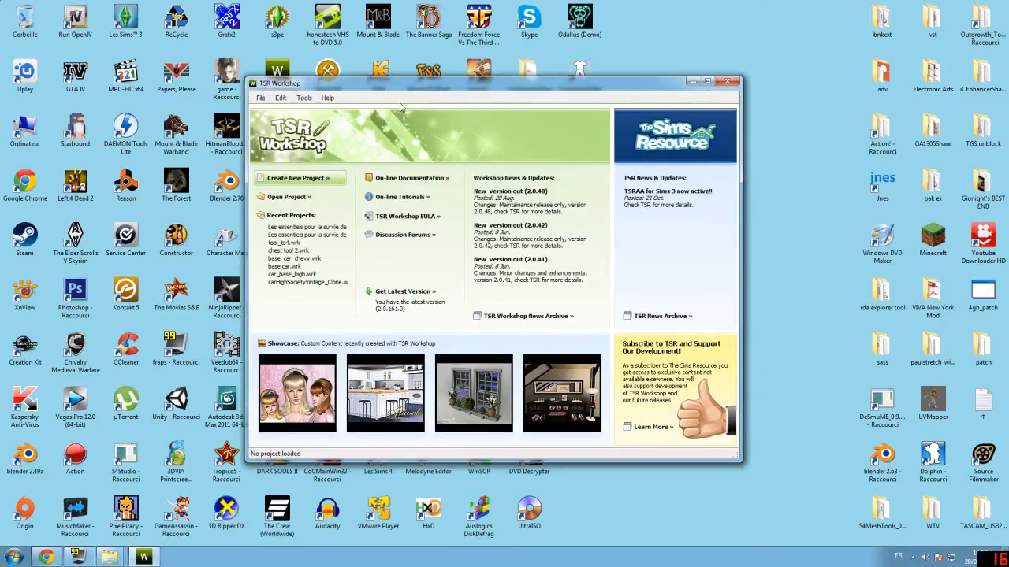
left_click(302, 179)
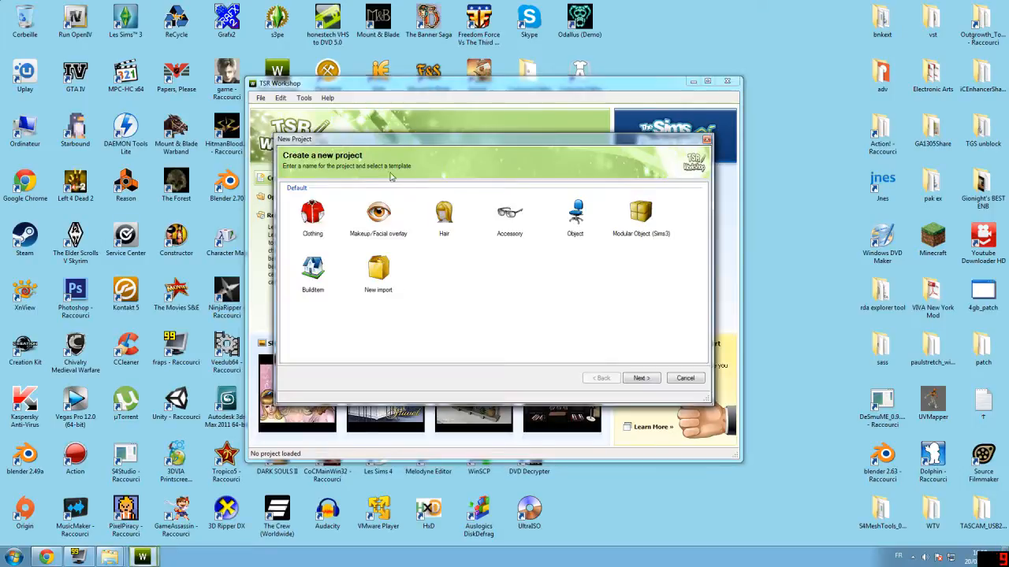
left_click(580, 225)
left_click(644, 379)
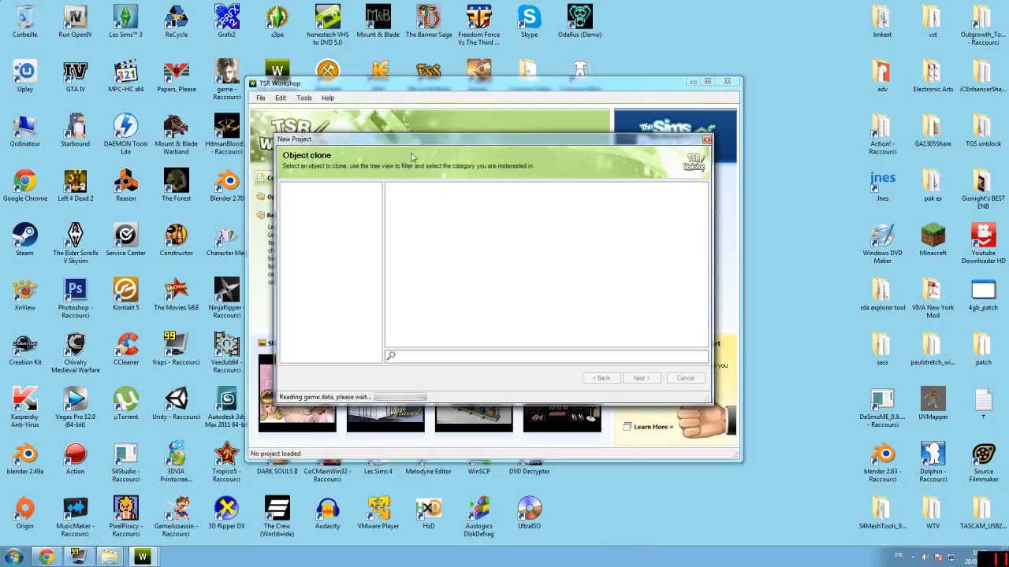
Step: Close the new-project wizard and restart it with the Object template, proceeding to the Object clone page
left_click(707, 141)
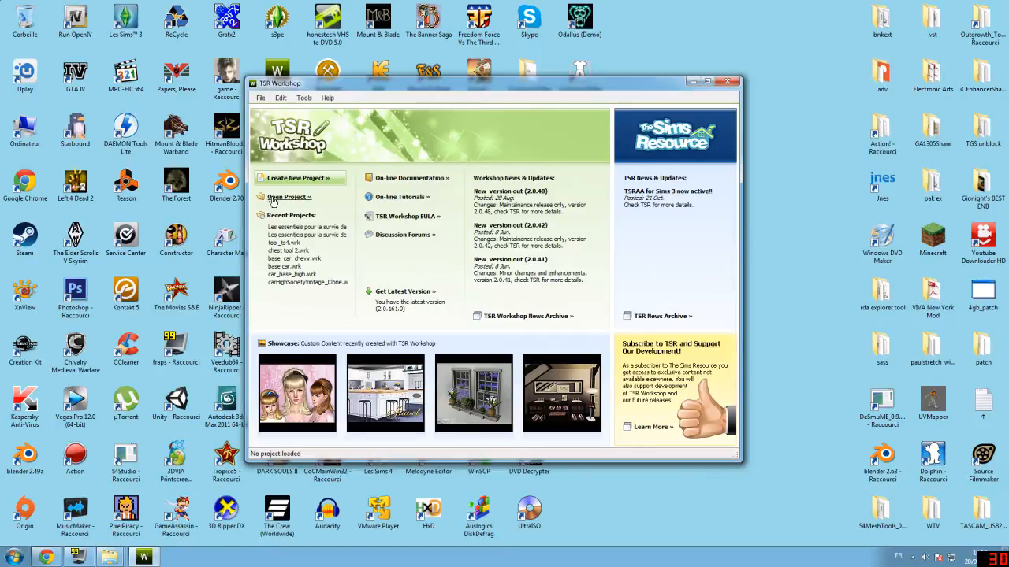
left_click(297, 179)
left_click(304, 181)
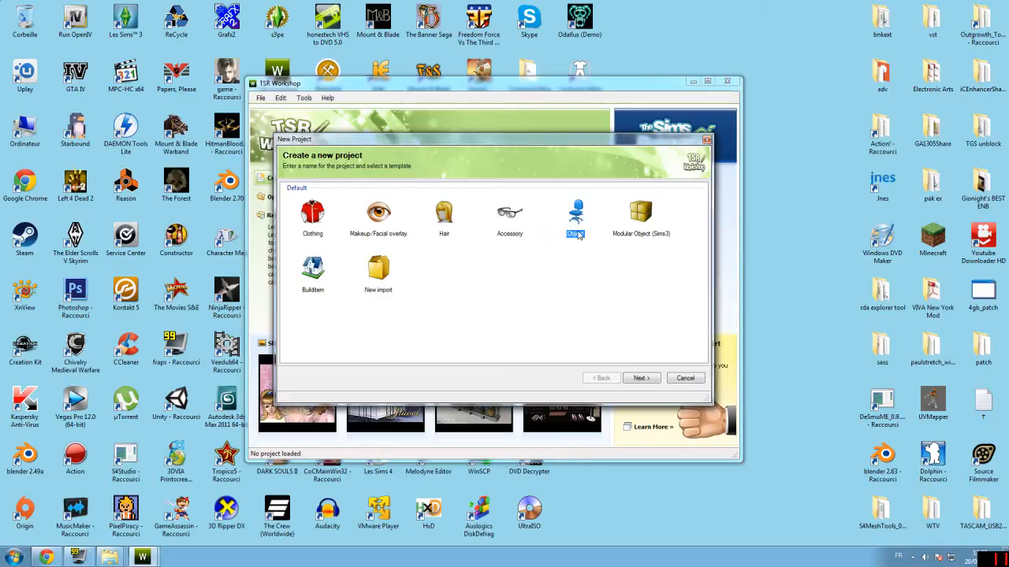
left_click(641, 379)
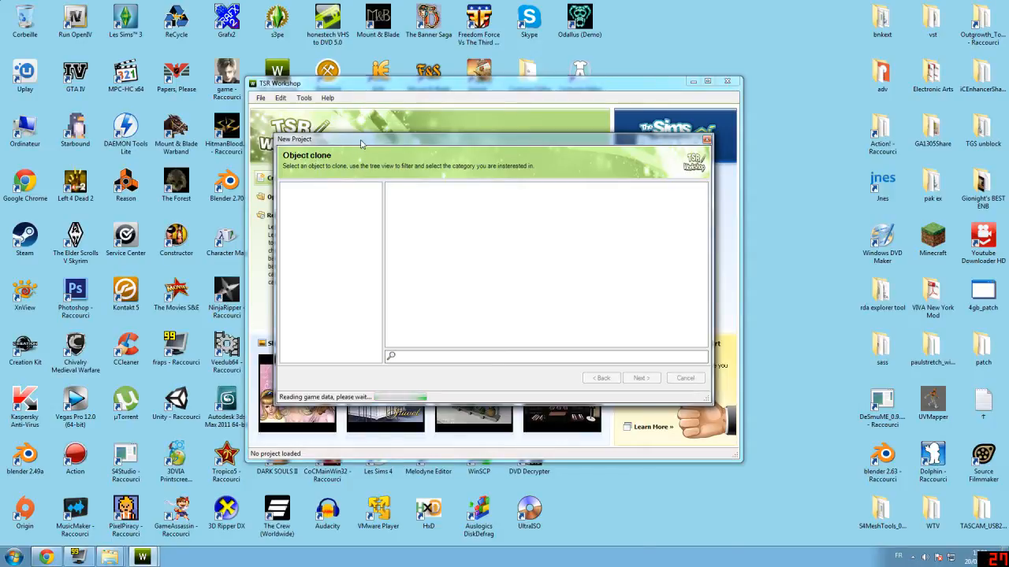
left_click_drag(356, 143, 347, 127)
Step: Browse the Sims 3 objects by category and list the Computers group under Electronics
mouse_move(368, 265)
left_mouse_down()
mouse_move(365, 236)
mouse_move(368, 277)
left_mouse_up()
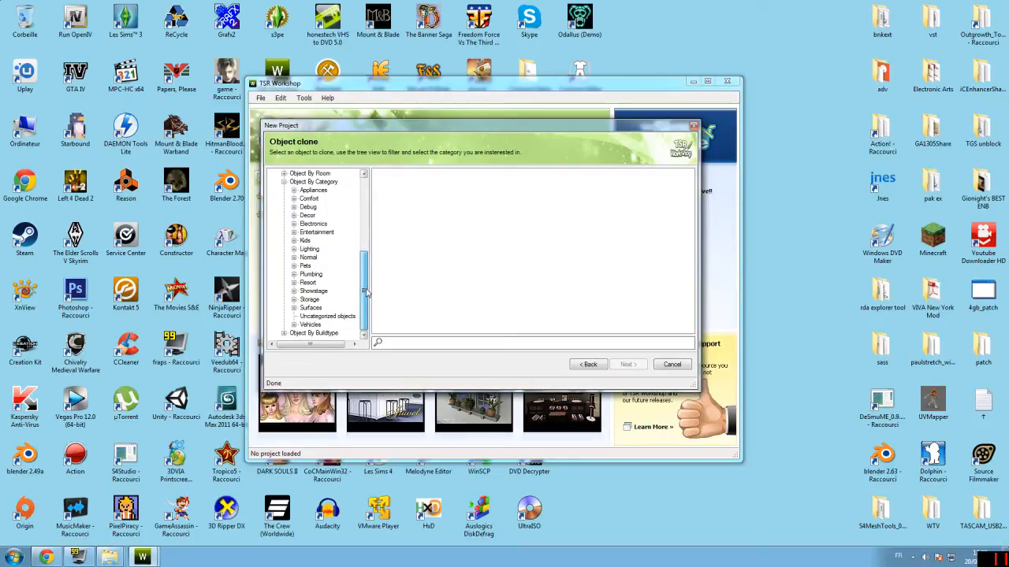
mouse_move(366, 292)
left_mouse_down()
mouse_move(366, 210)
mouse_move(362, 300)
left_mouse_up()
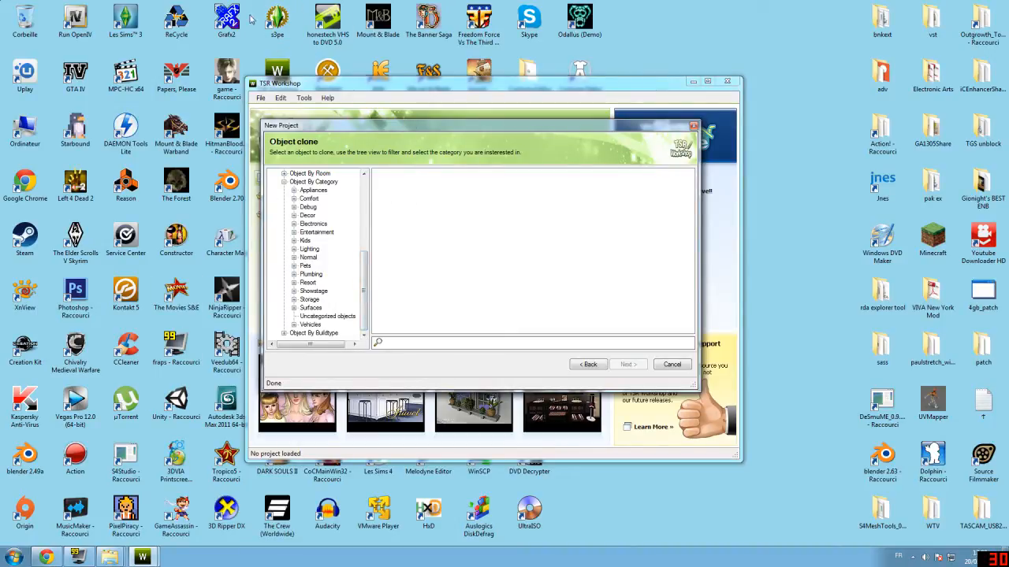
mouse_move(365, 275)
left_mouse_down()
mouse_move(375, 241)
mouse_move(367, 277)
left_mouse_up()
left_click_drag(368, 260, 365, 242)
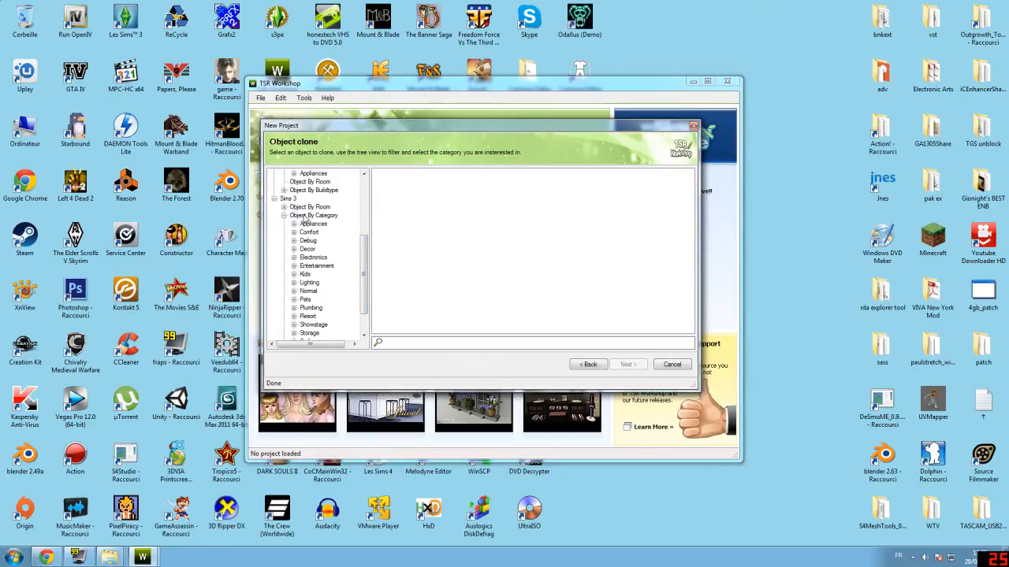
left_click(283, 215)
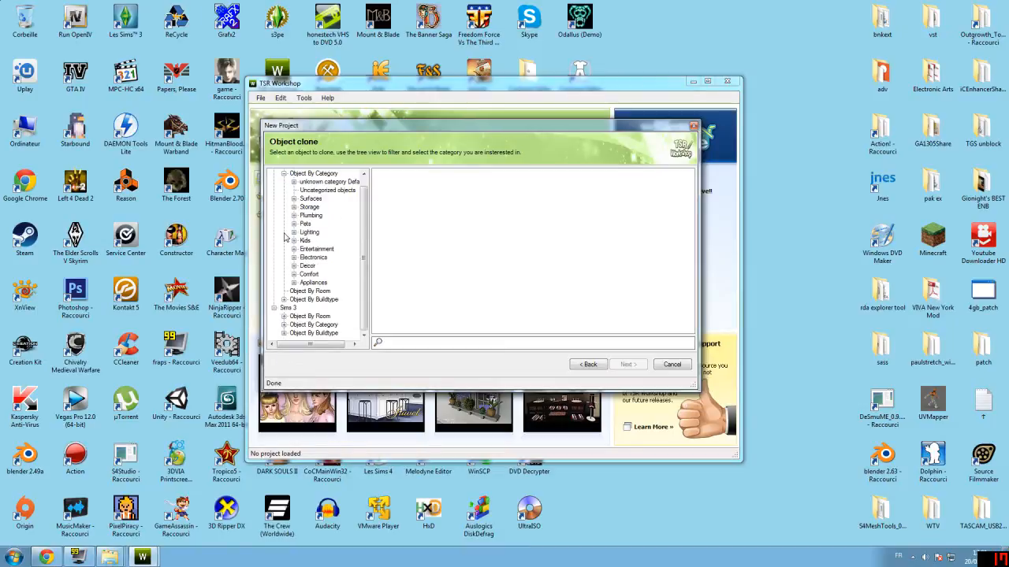
left_click(284, 325)
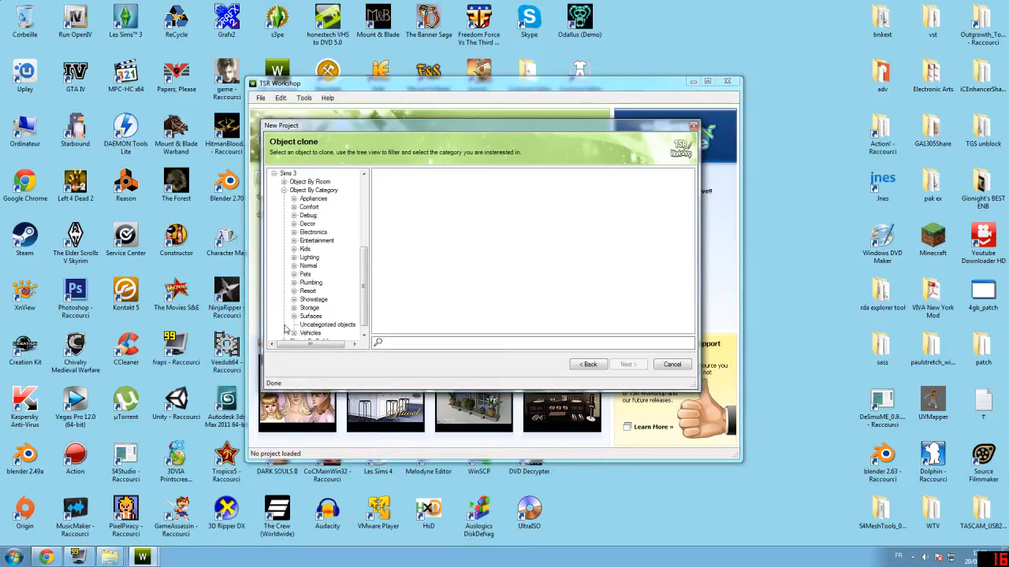
left_click(294, 233)
left_click(329, 259)
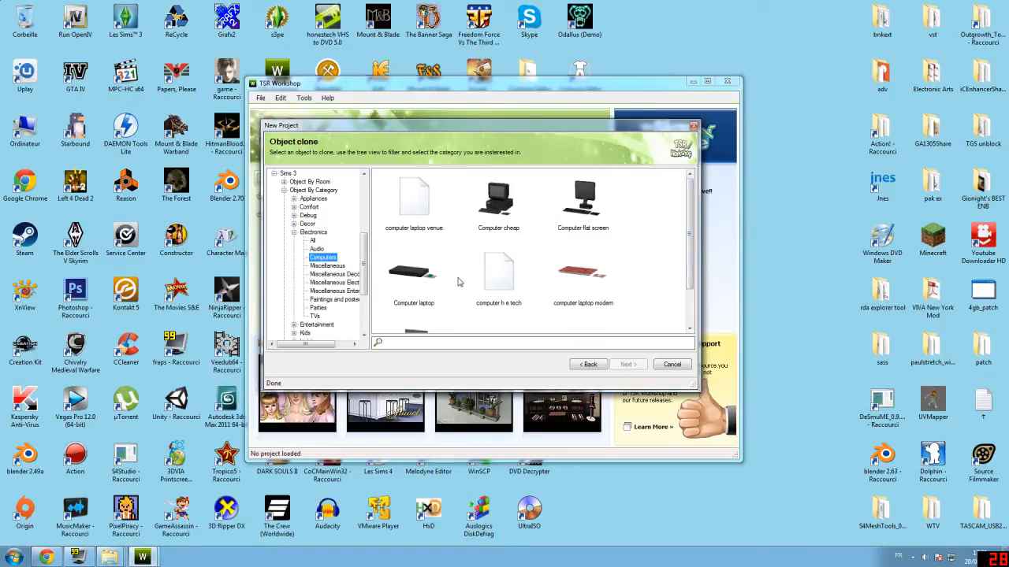
Step: Look through the computer models, choose Computer flat screen as the object to clone, and proceed to the project details
left_click_drag(692, 252, 691, 294)
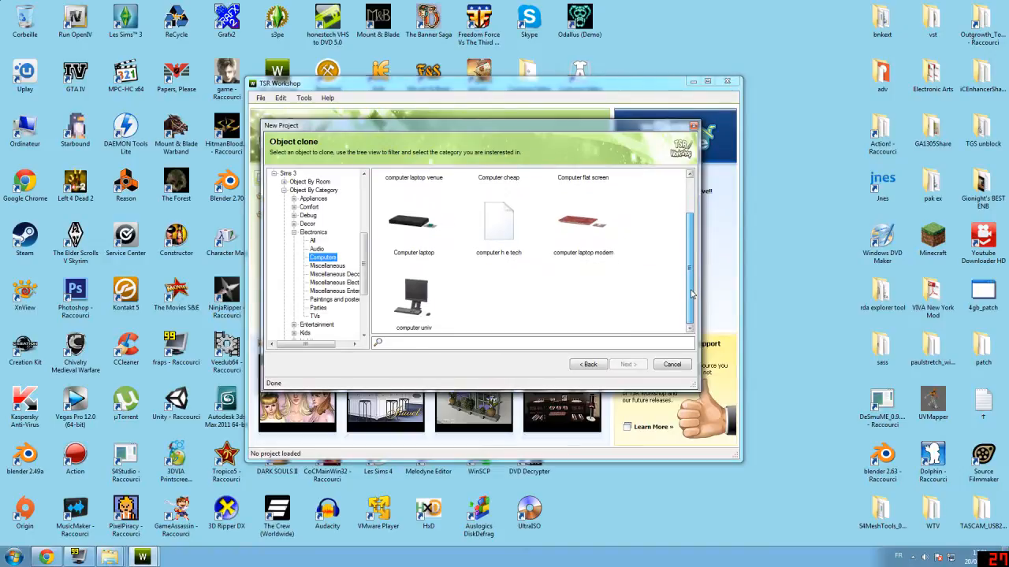
mouse_move(695, 254)
left_mouse_down()
mouse_move(688, 231)
mouse_move(698, 276)
mouse_move(694, 237)
left_mouse_up()
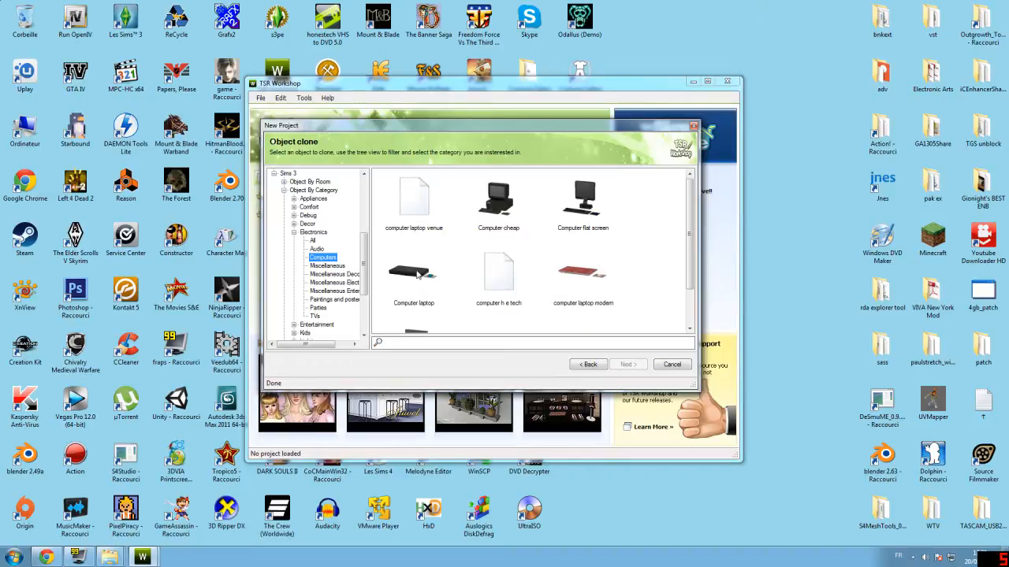
mouse_move(692, 266)
left_mouse_down()
mouse_move(691, 307)
mouse_move(690, 252)
left_mouse_up()
left_click_drag(692, 221, 692, 257)
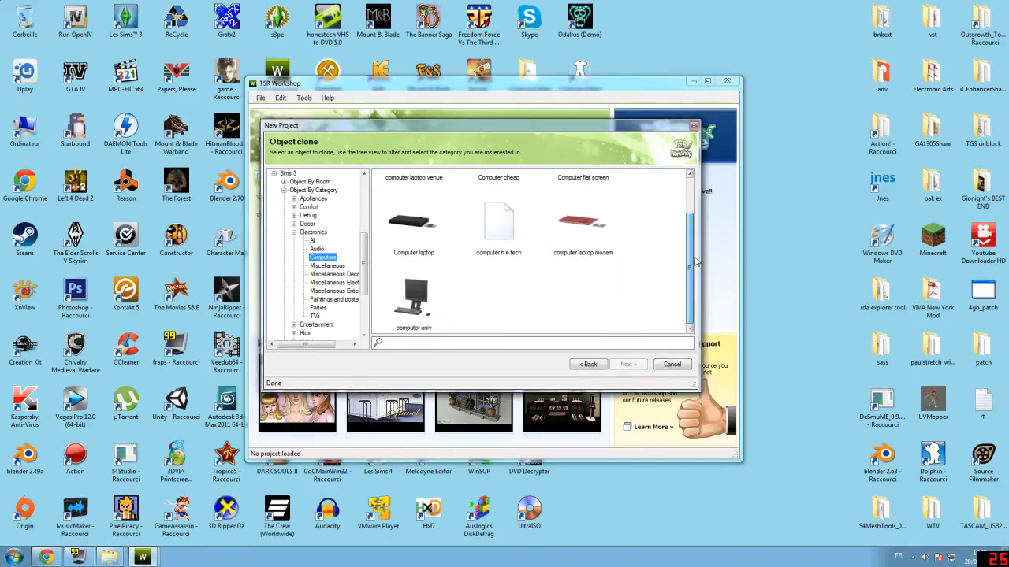
scroll(696, 252, "up", 2)
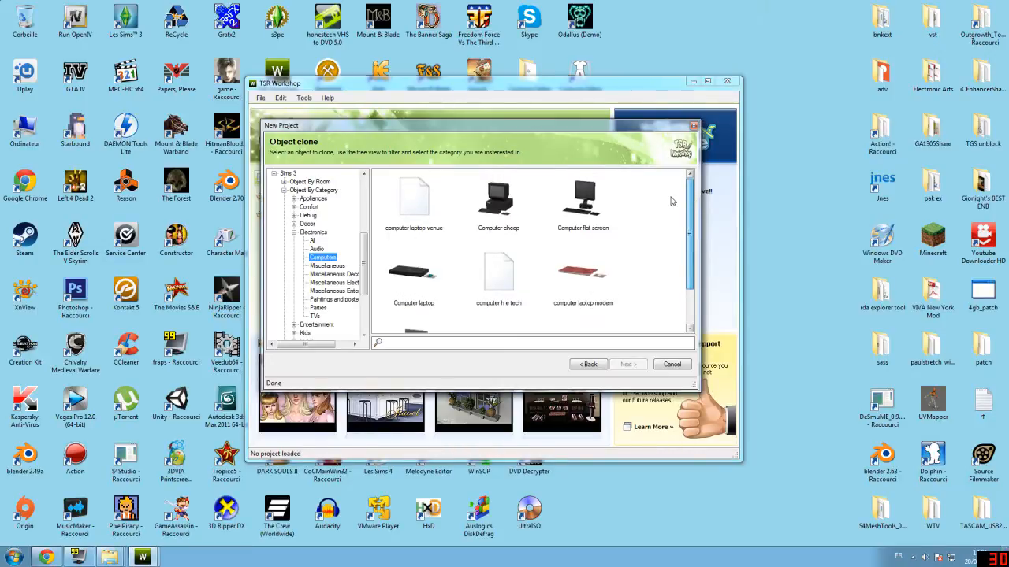
left_click(671, 208)
left_click_drag(691, 207, 693, 229)
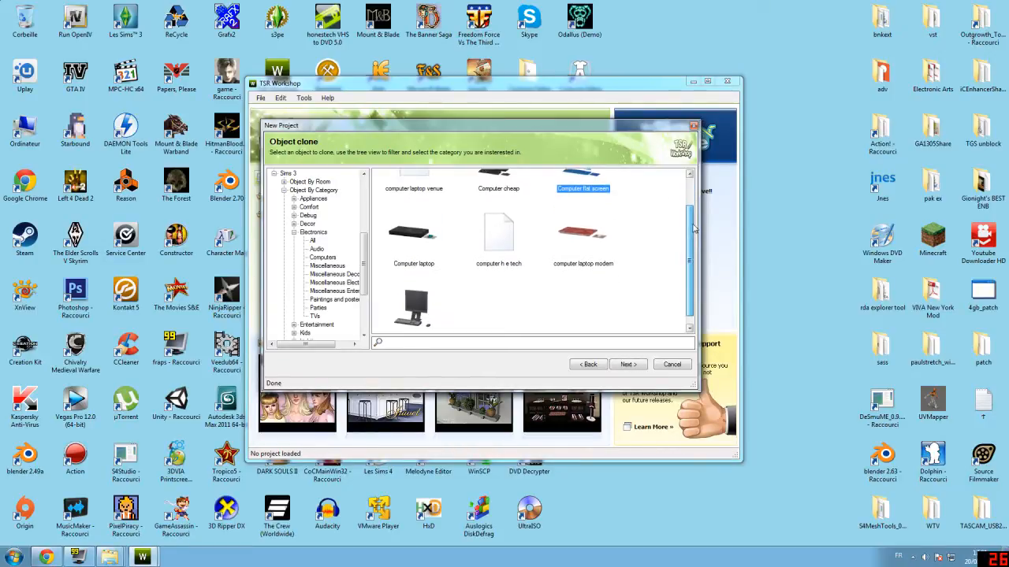
left_click(433, 303)
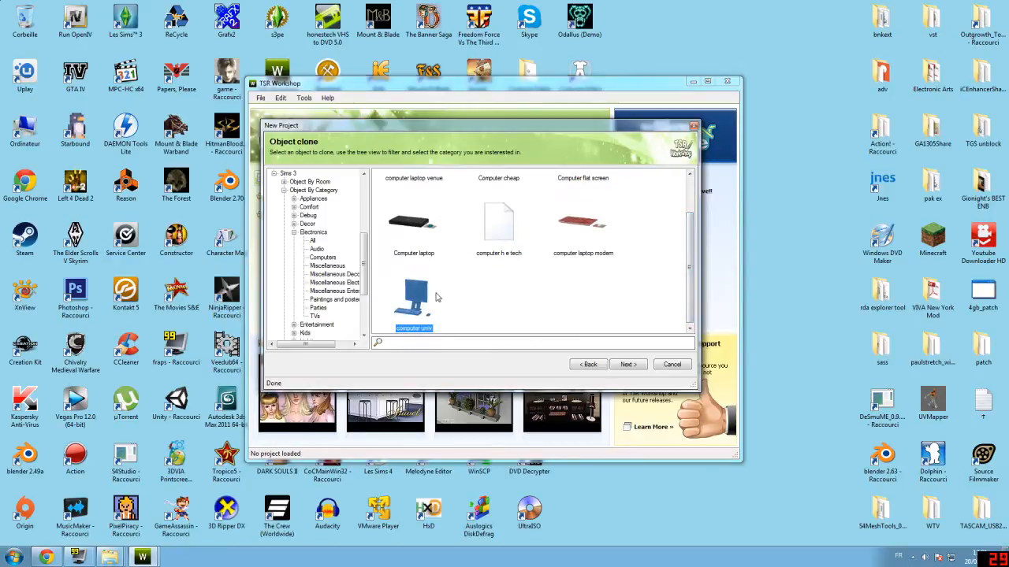
scroll(687, 285, "up", 2)
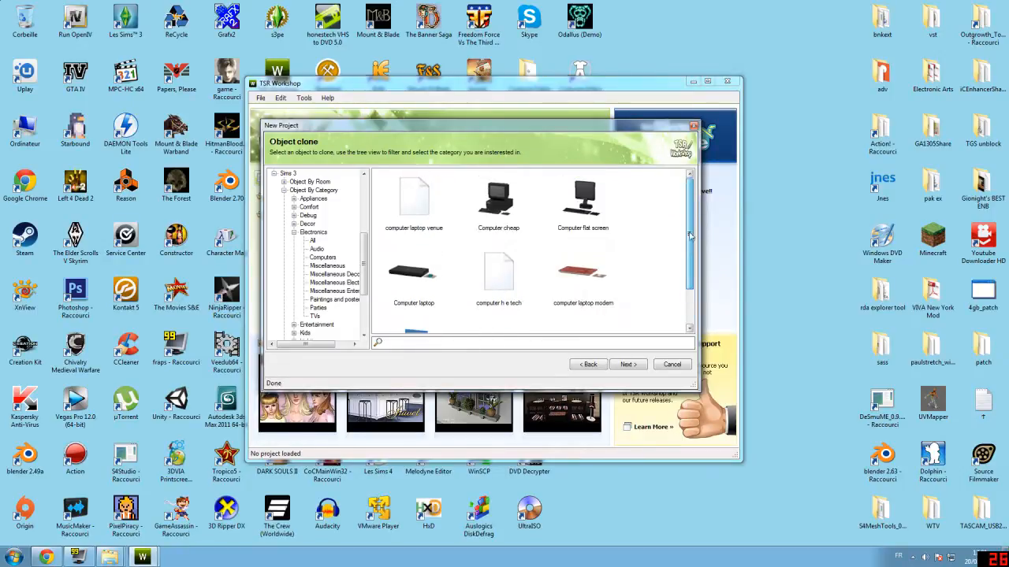
left_click(590, 207)
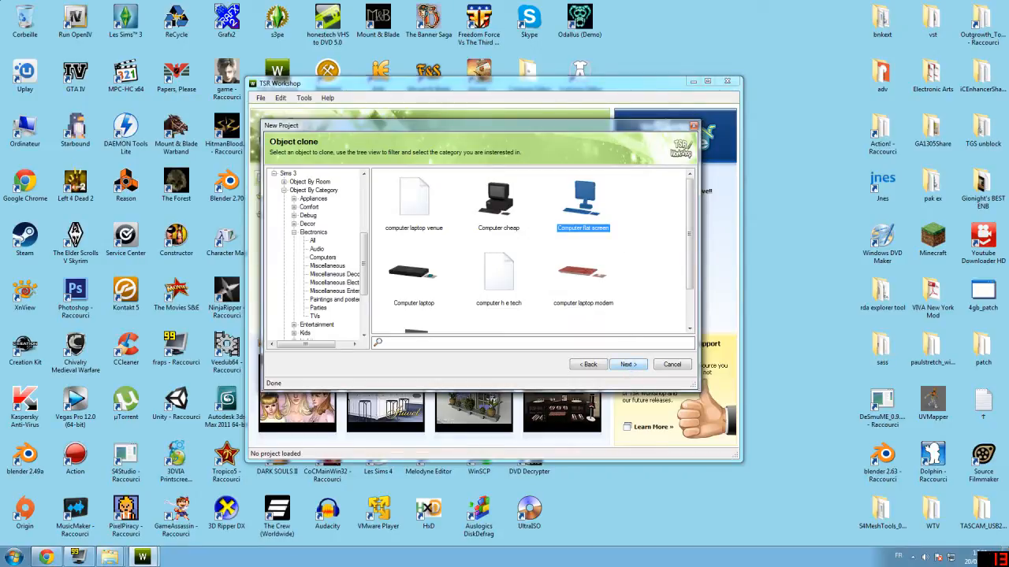
left_click(627, 364)
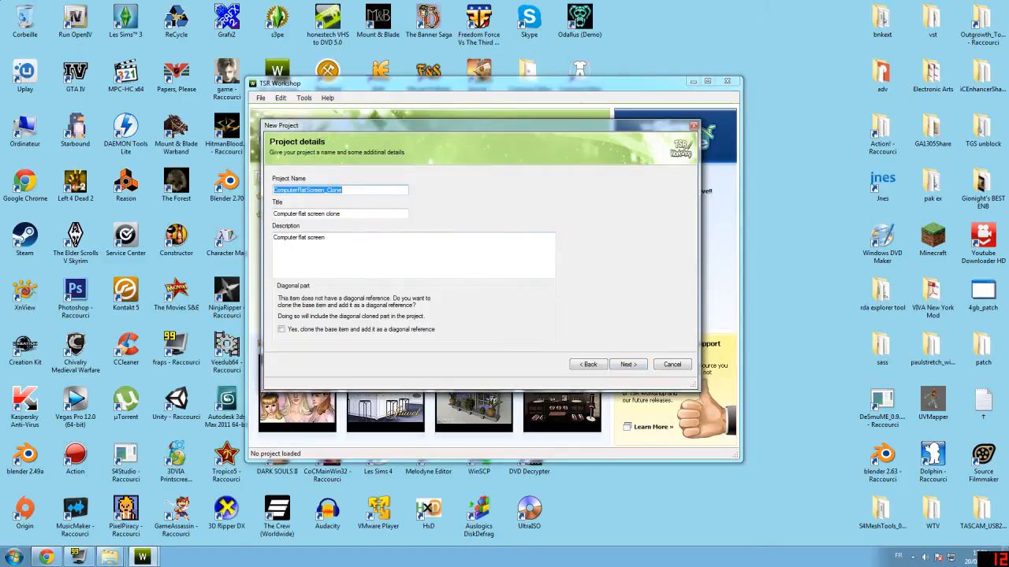
Step: Set the project name, title and description to "computer flat" and finish creating the project
type("computer flat")
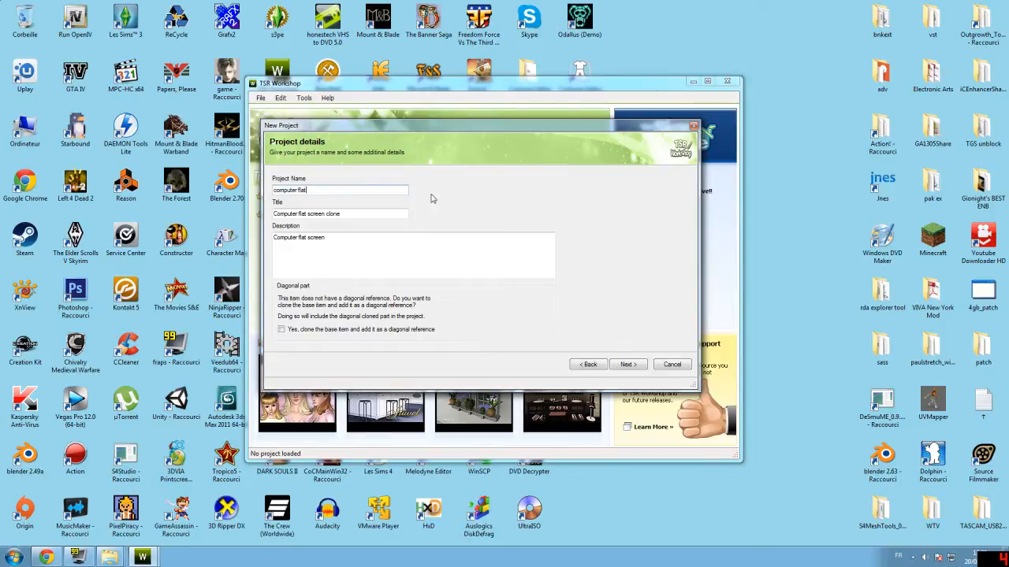
key("ctrl+a")
key("ctrl+c")
key("Tab")
key("ctrl+a")
key("ctrl+v")
key("Tab")
key("ctrl+a")
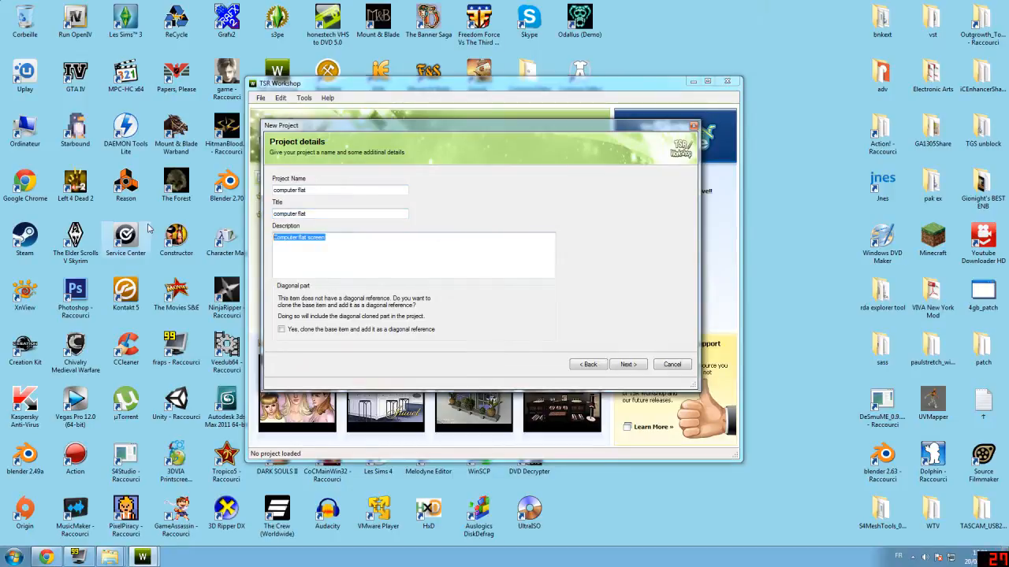
key("ctrl+v")
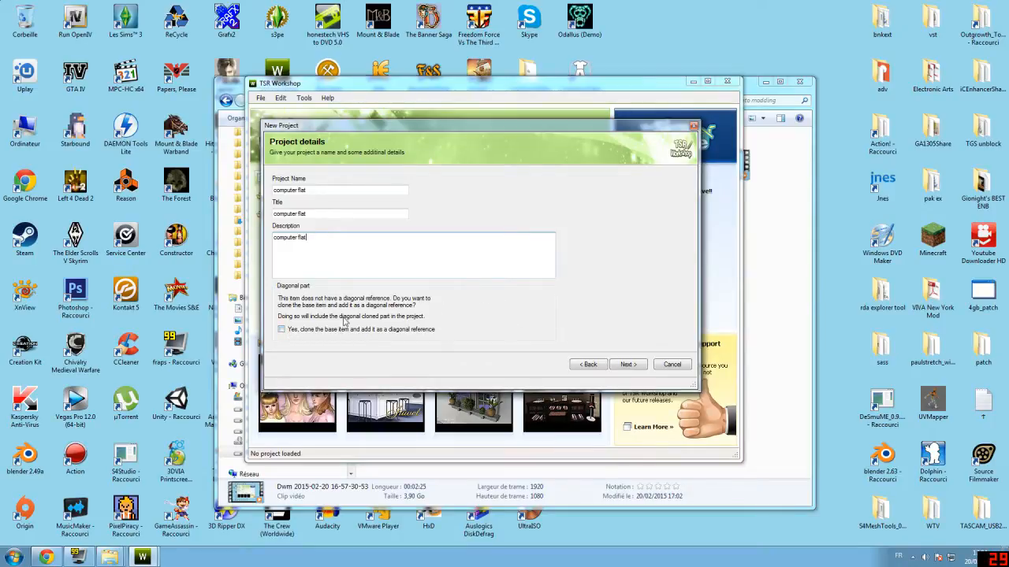
left_click(627, 365)
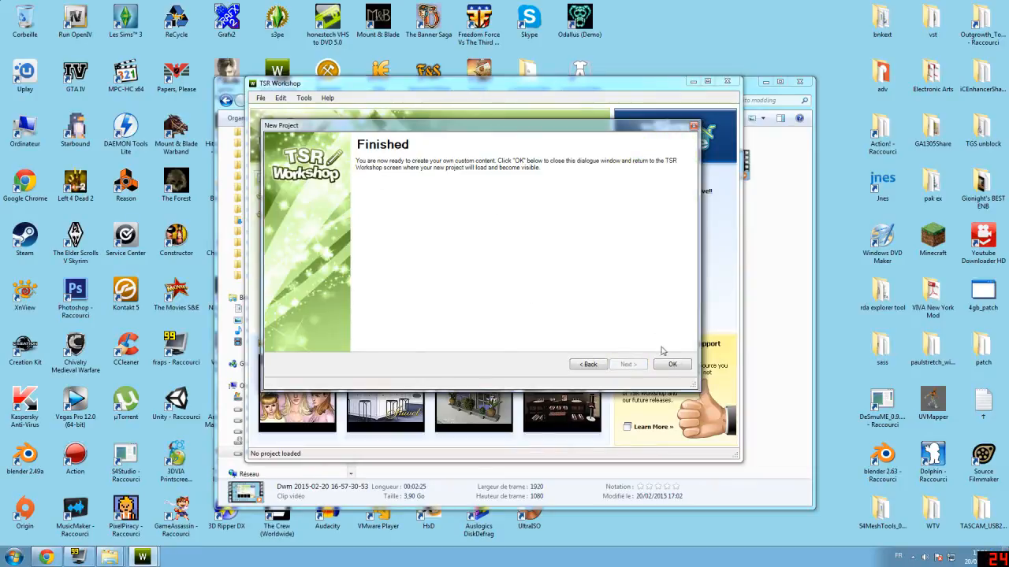
left_click(672, 365)
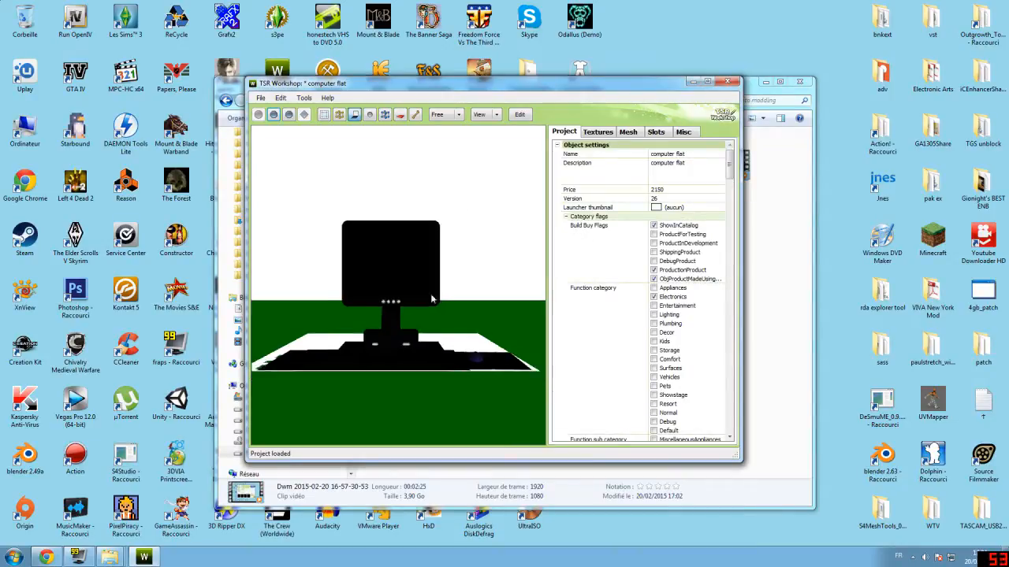
Step: Inspect the cloned computer model in the 3D preview and look over its Project settings
left_click_drag(439, 286, 473, 268)
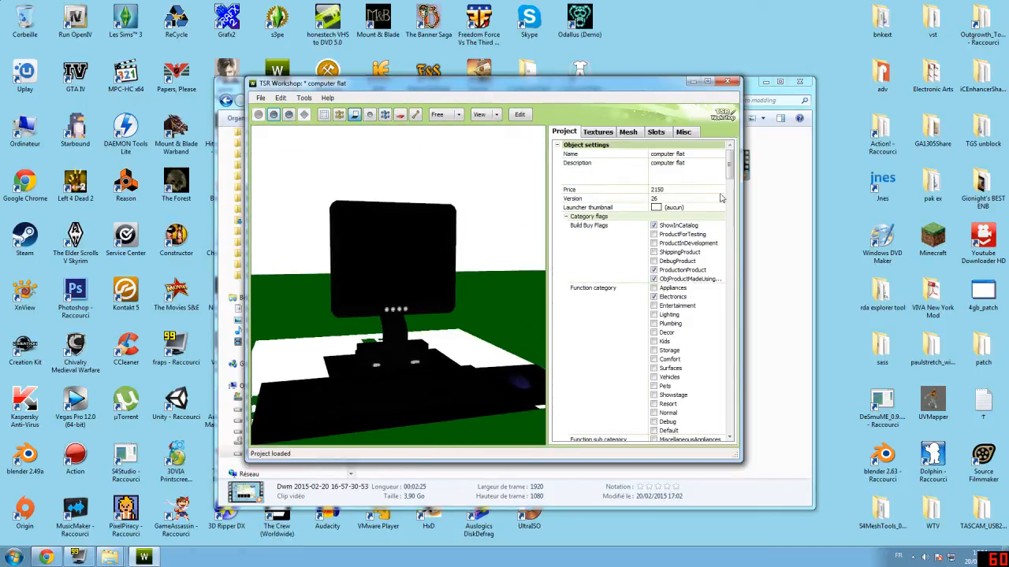
scroll(730, 181, "down", 2)
mouse_move(730, 181)
left_mouse_down()
mouse_move(717, 432)
mouse_move(738, 156)
mouse_move(734, 439)
mouse_move(730, 162)
left_mouse_up()
Step: Recolor Pattern A in the object's textures by setting its Color 0 to dark red (RGB 145, 24, 24)
left_click(598, 131)
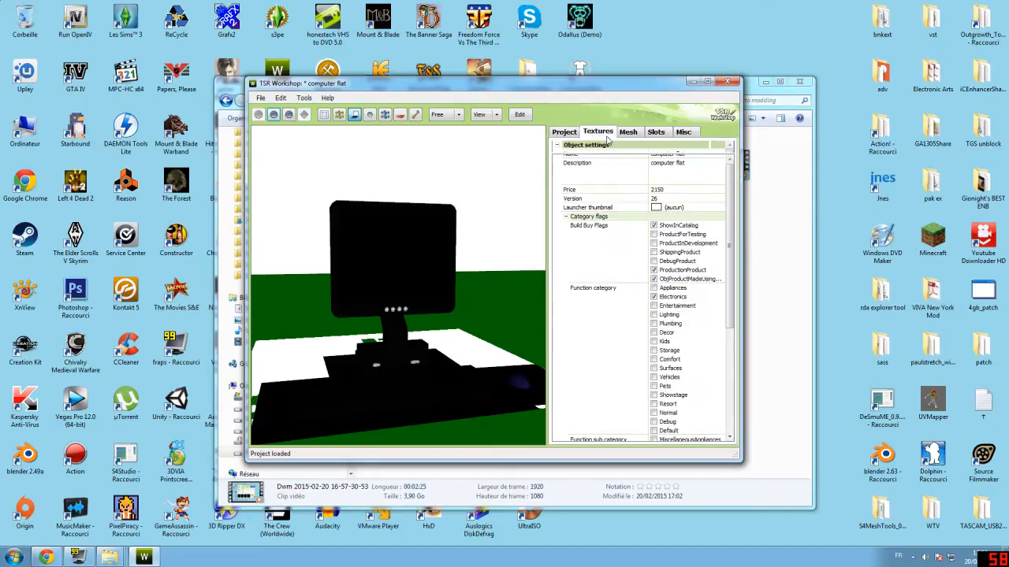
left_click_drag(731, 247, 727, 324)
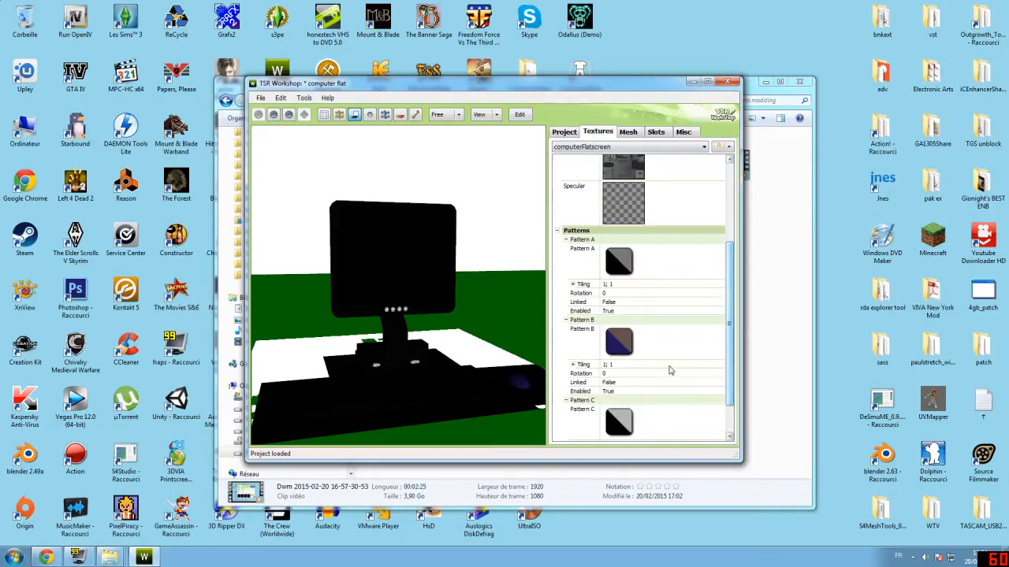
left_click(687, 264)
left_click(715, 251)
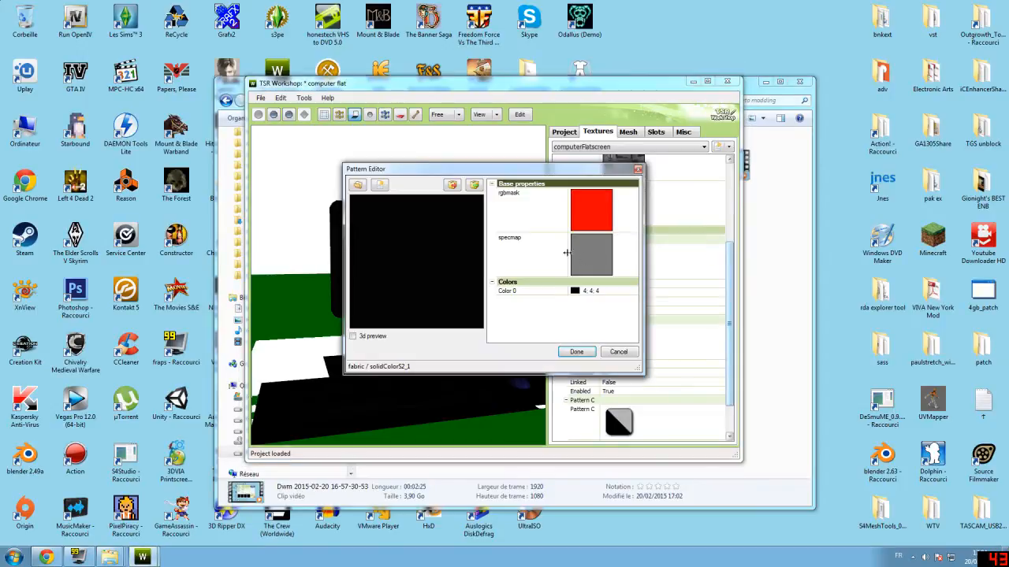
left_click(588, 292)
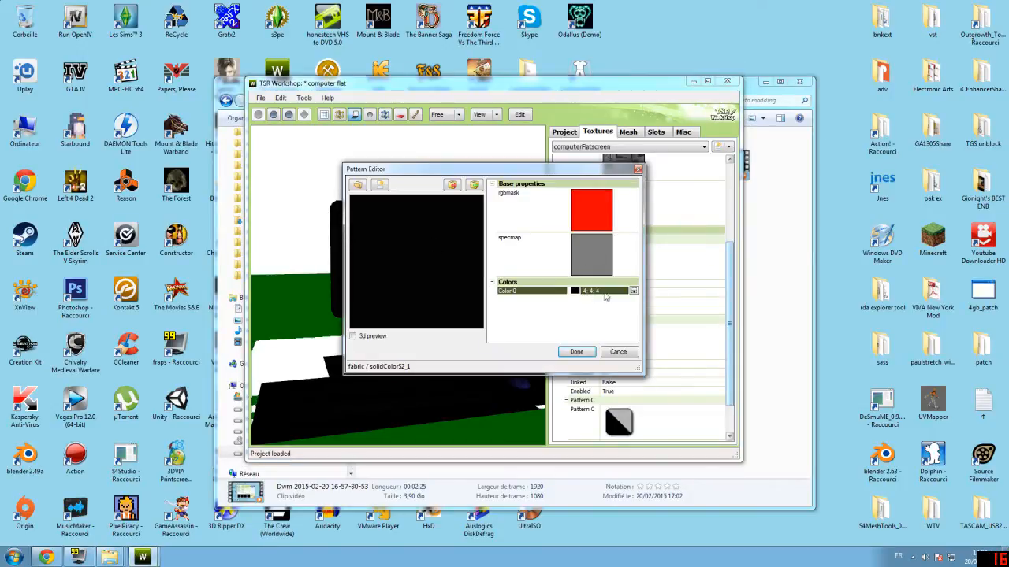
left_click(633, 290)
left_click(619, 346)
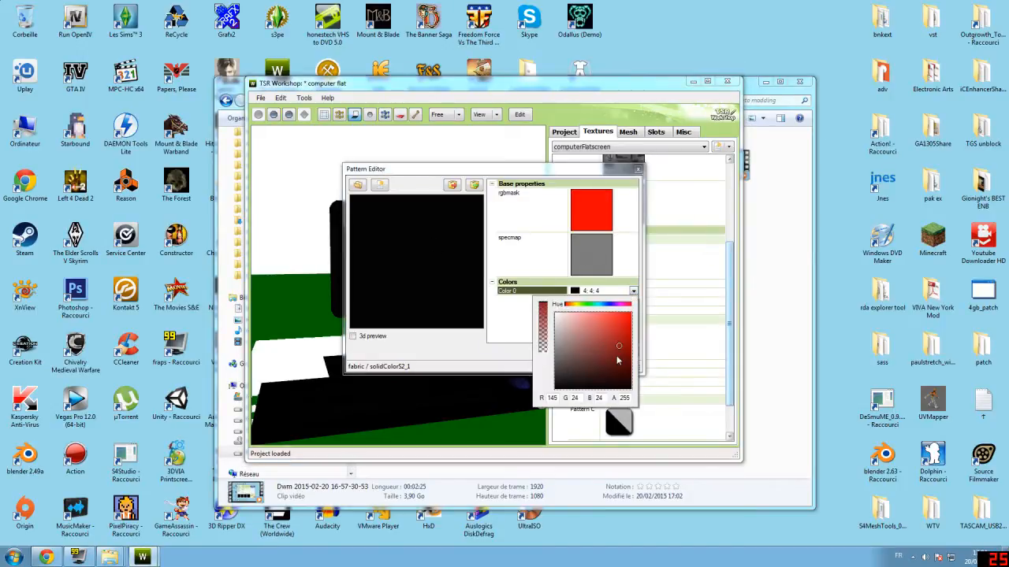
left_click(520, 362)
left_click(575, 352)
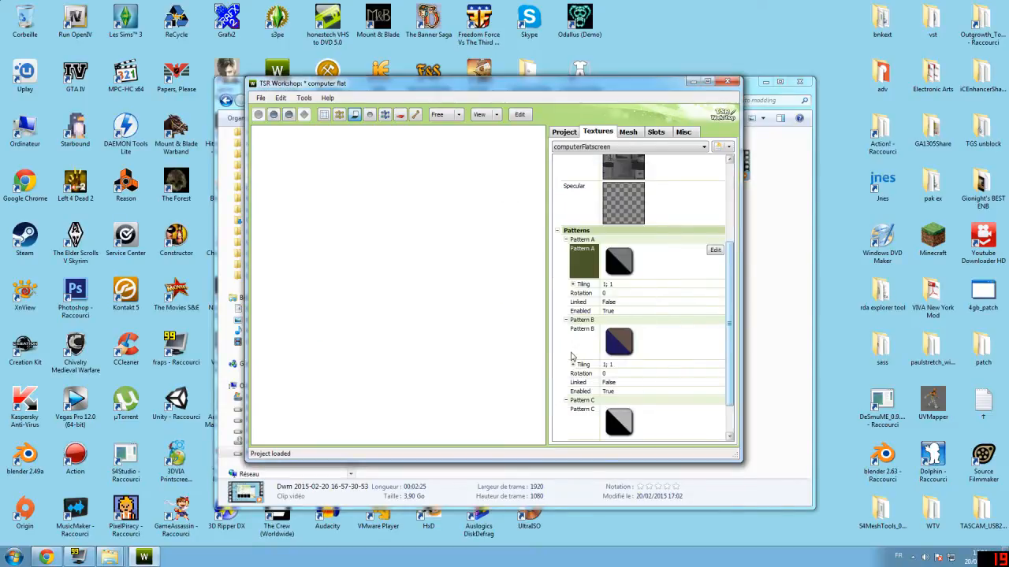
Step: Examine the recolored computer in the 3D preview from several angles and review the pattern list
left_click_drag(477, 333, 493, 345)
left_click_drag(730, 316, 722, 337)
left_click_drag(471, 323, 462, 346)
left_click_drag(401, 337, 454, 315)
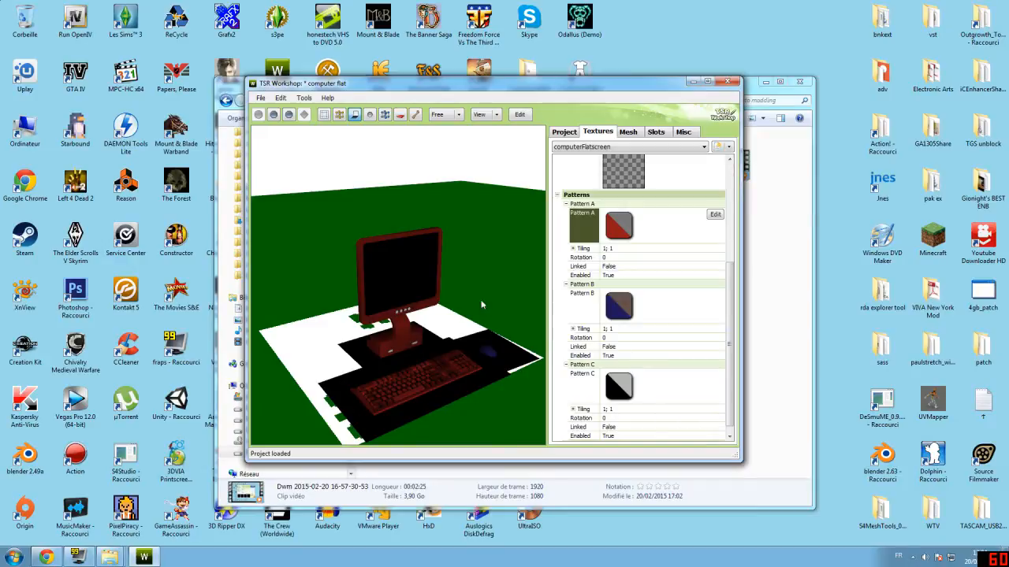
left_click_drag(397, 328, 453, 303)
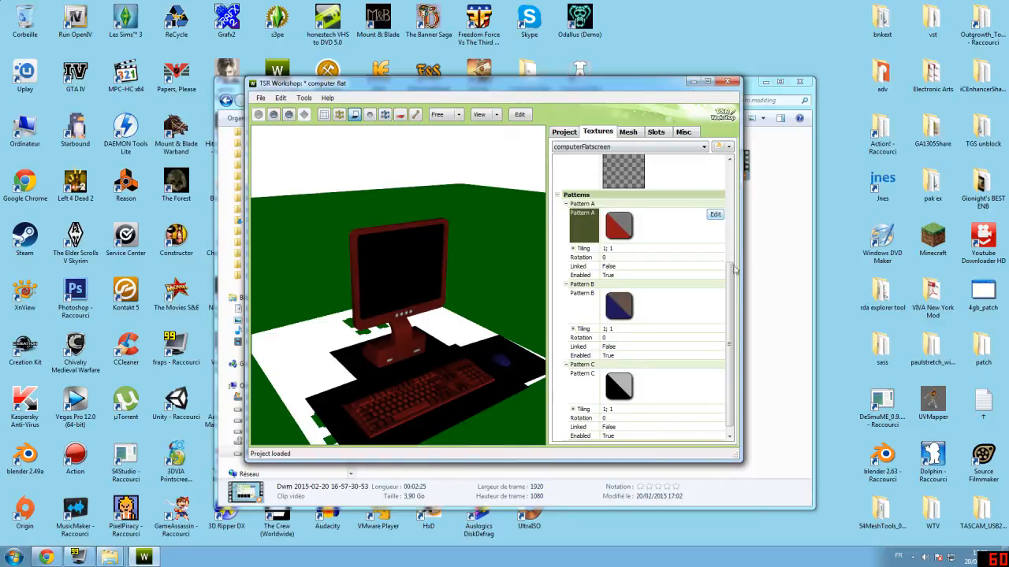
Step: View the Overlay texture in the Image Editor and close it without making changes
scroll(729, 279, "up", 5)
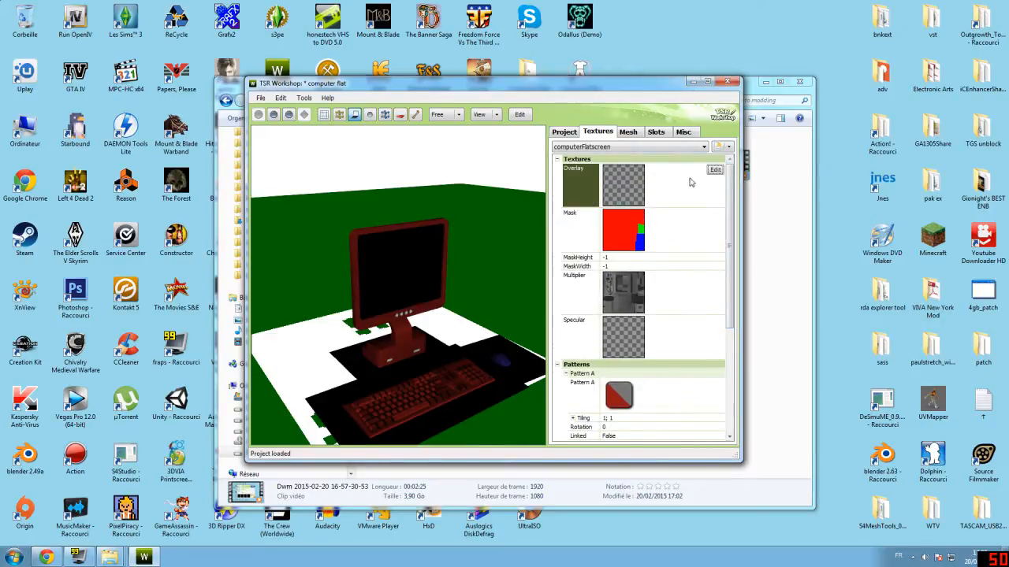
left_click(714, 170)
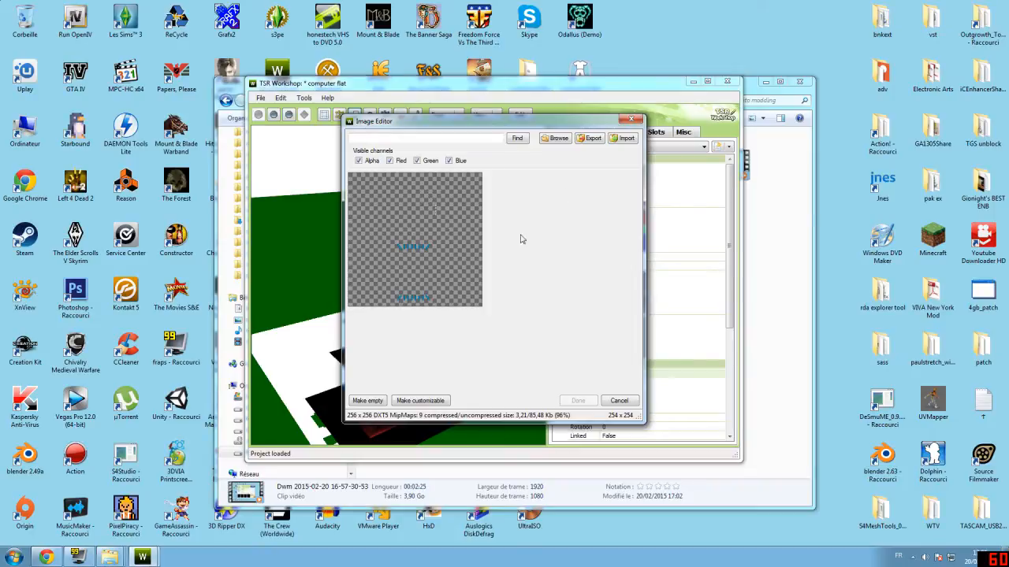
left_click(631, 119)
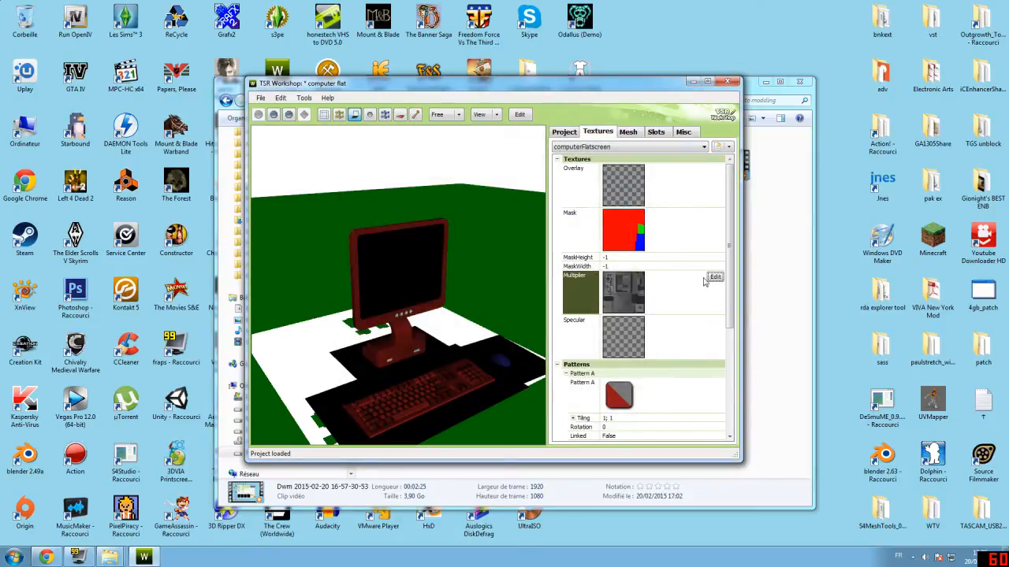
Step: Examine the red computer in the 3D preview from several angles and return to its Project settings
left_click_drag(460, 269, 395, 253)
left_click_drag(415, 276, 452, 276)
scroll(451, 273, "down", 3)
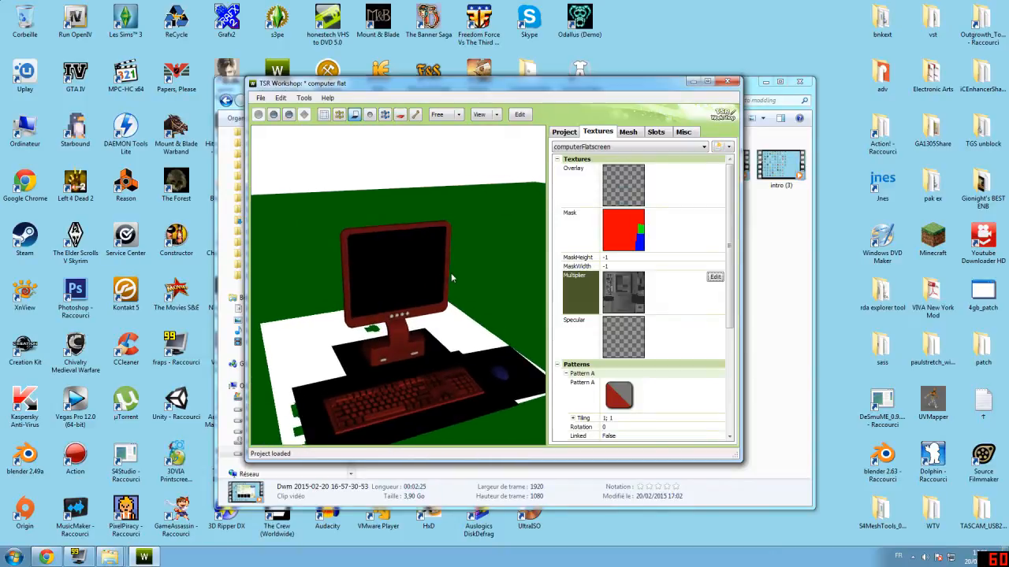
left_click_drag(453, 300, 454, 302)
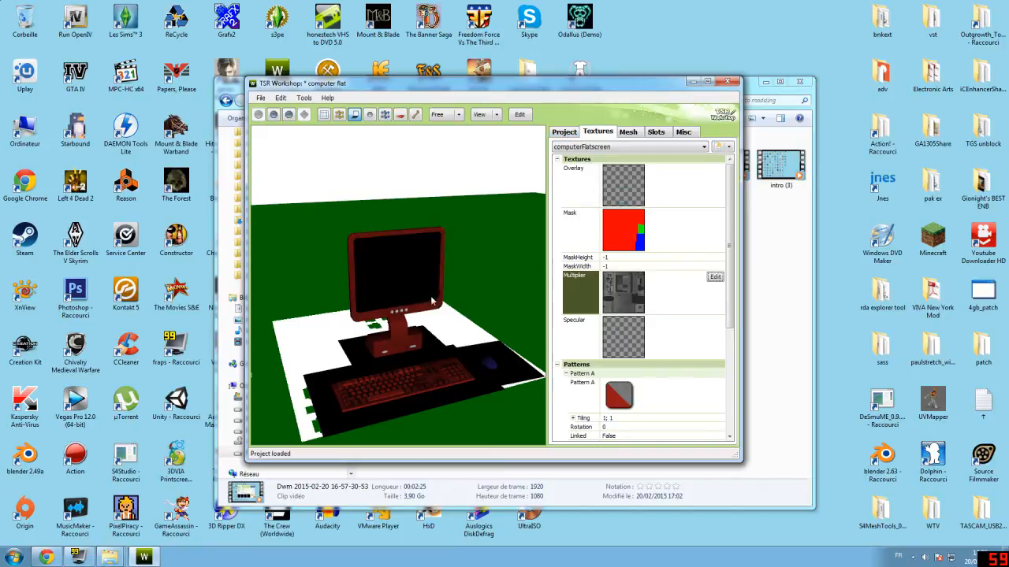
left_click_drag(437, 296, 446, 292)
left_click(564, 133)
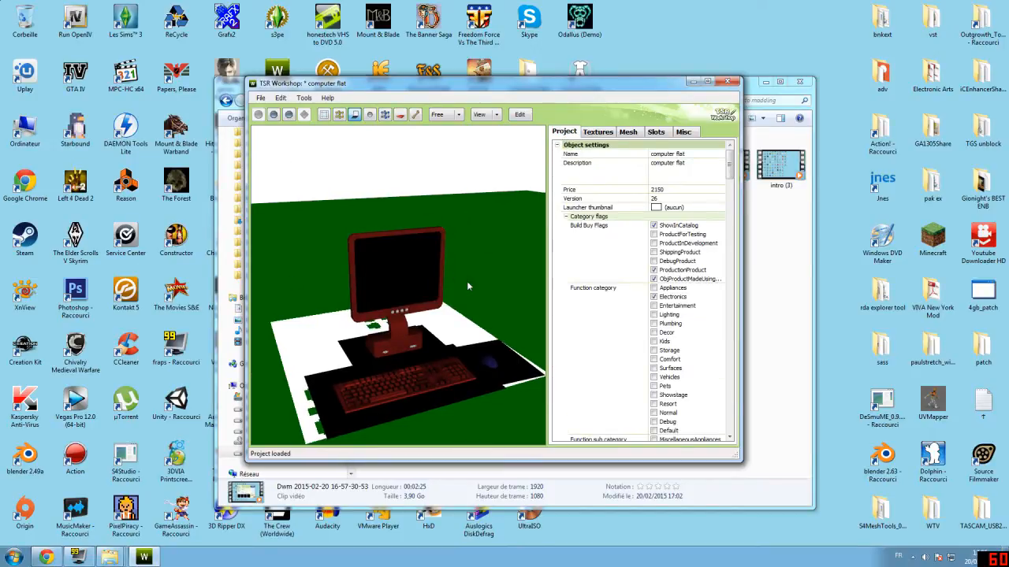
left_click_drag(453, 284, 451, 290)
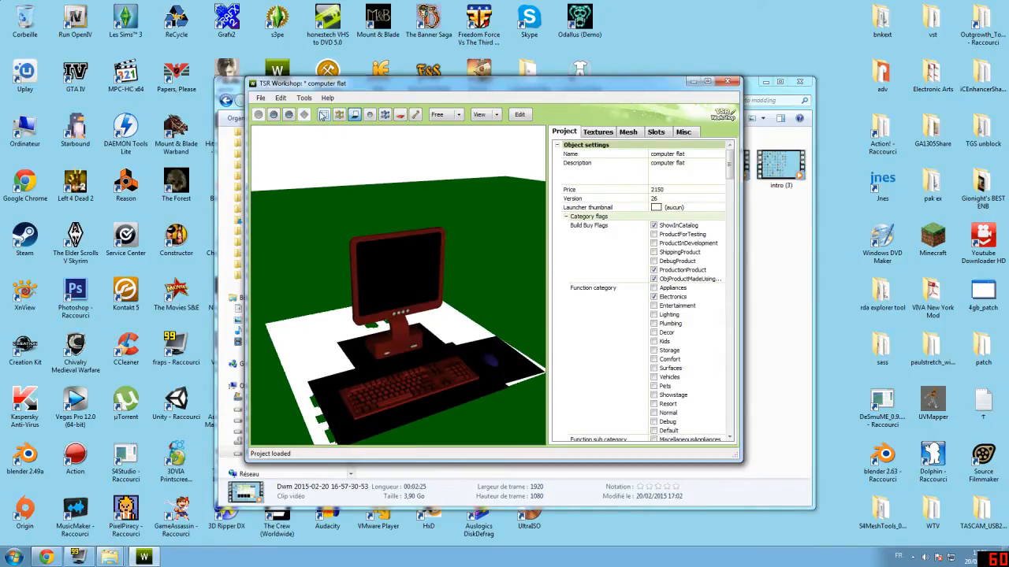
Step: Switch the mesh normals display on in the 3D preview to check it, and turn it off again
left_click(323, 114)
left_click(323, 114)
left_click(325, 116)
left_click(324, 116)
left_click(340, 115)
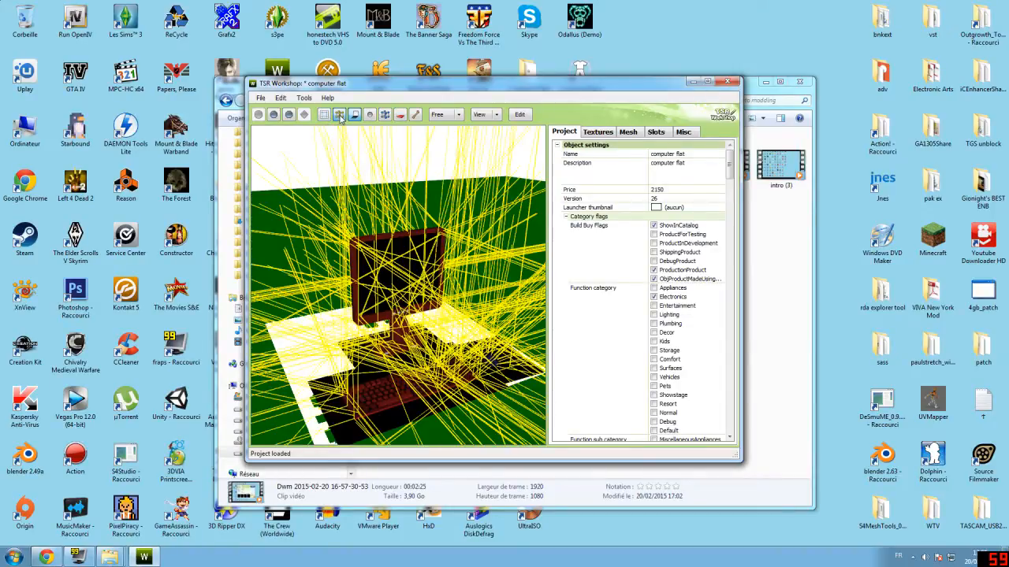
left_click(340, 116)
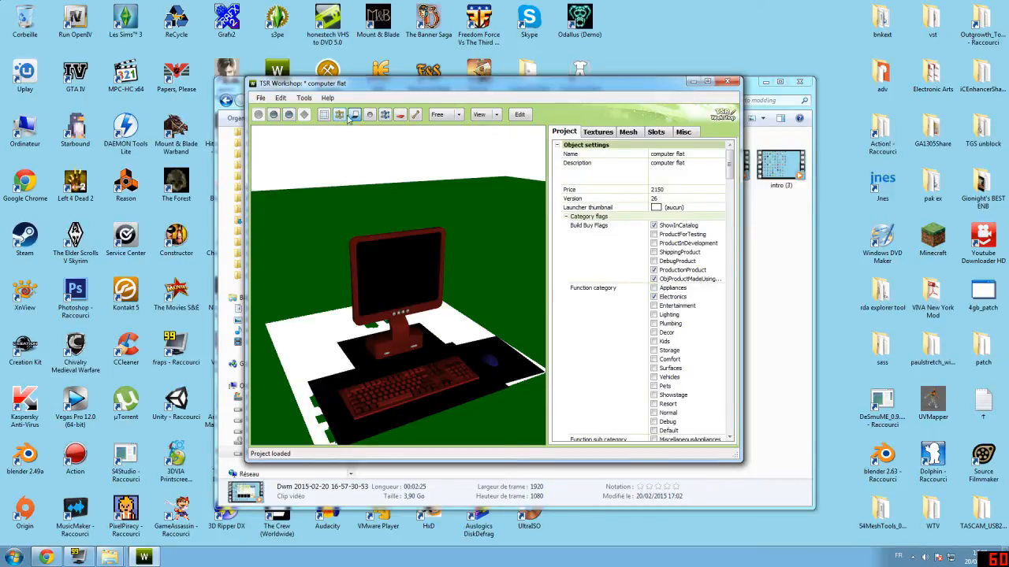
Step: Toggle the green ground and white floor tile in the 3D preview, viewing the computer without them, and leave them shown
left_click(355, 115)
left_click(355, 115)
left_click(355, 115)
left_click(355, 115)
left_click(355, 115)
left_click(355, 115)
left_click(355, 115)
left_click_drag(395, 250, 317, 229)
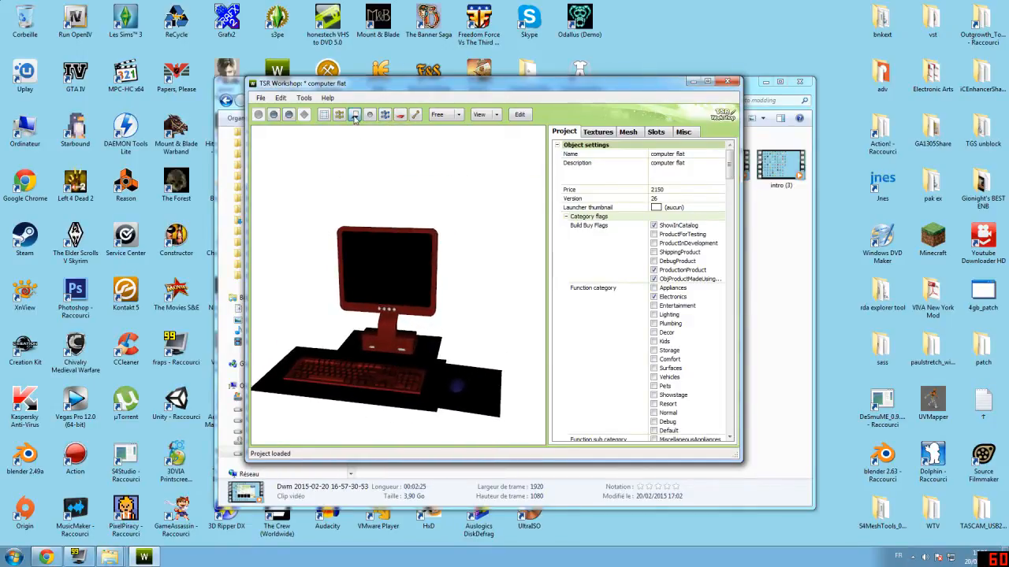
left_click(355, 115)
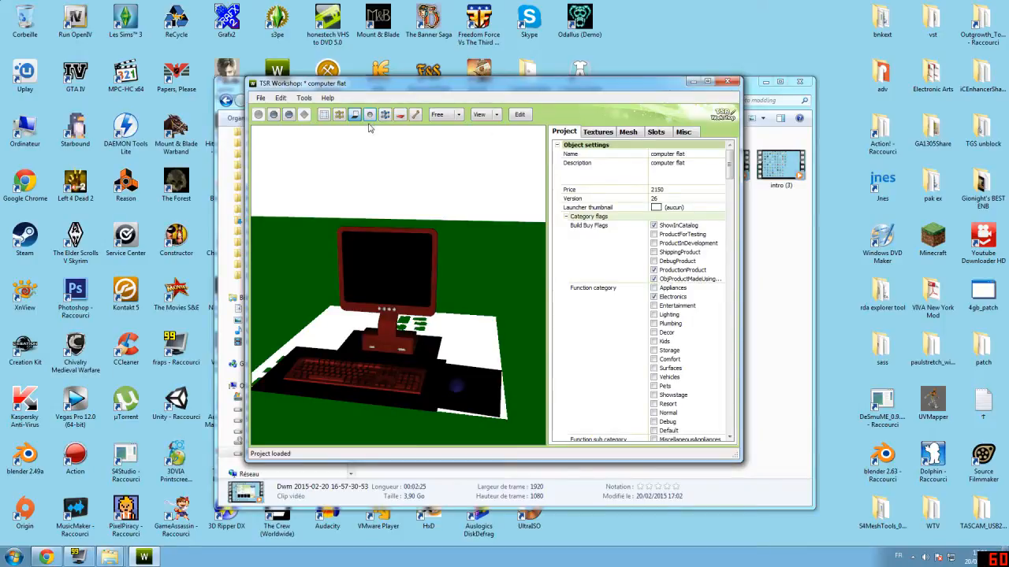
Step: Toggle the wireframe display to inspect the computer's mesh, and return to the solid textured view
left_click(386, 116)
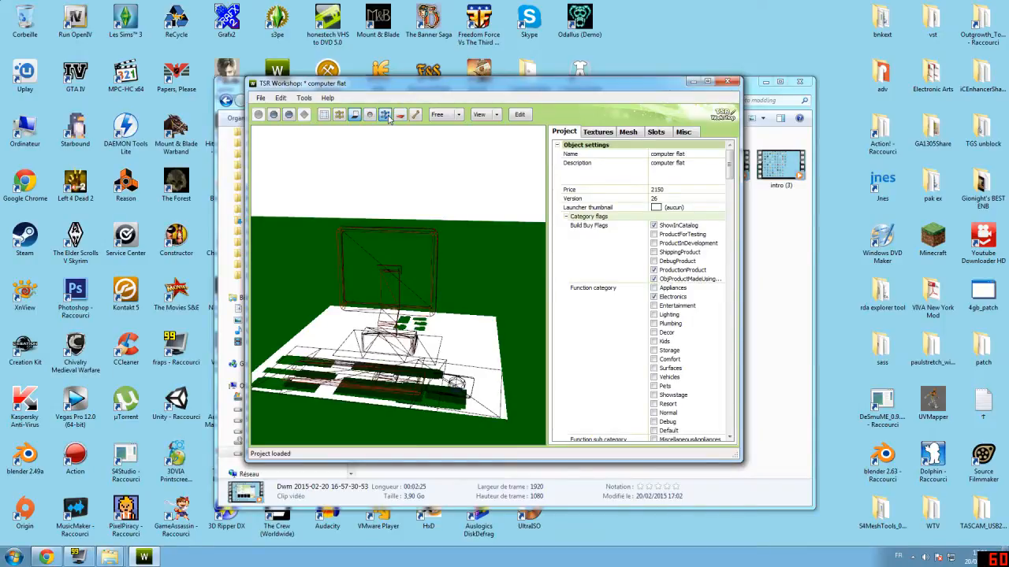
left_click(386, 116)
left_click(386, 116)
left_click_drag(390, 150, 418, 260)
left_click(385, 116)
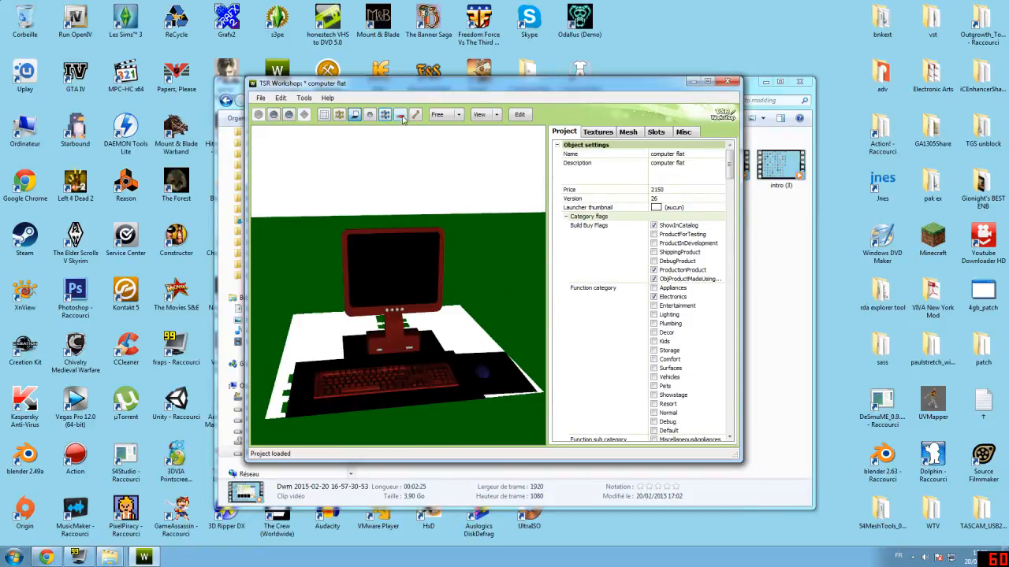
left_click(385, 116)
left_click(386, 116)
Step: Show the computer's slots in the 3D preview, inspect them from several angles, and hide them again
left_click(400, 115)
left_click(401, 116)
left_click(401, 116)
left_click_drag(429, 233, 416, 144)
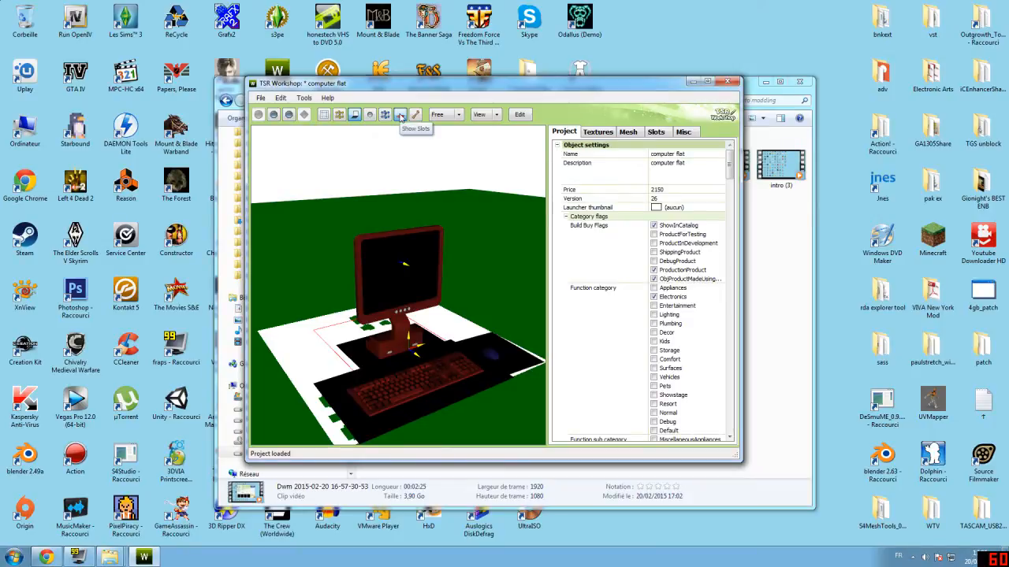
left_click(400, 115)
left_click_drag(428, 251, 521, 246)
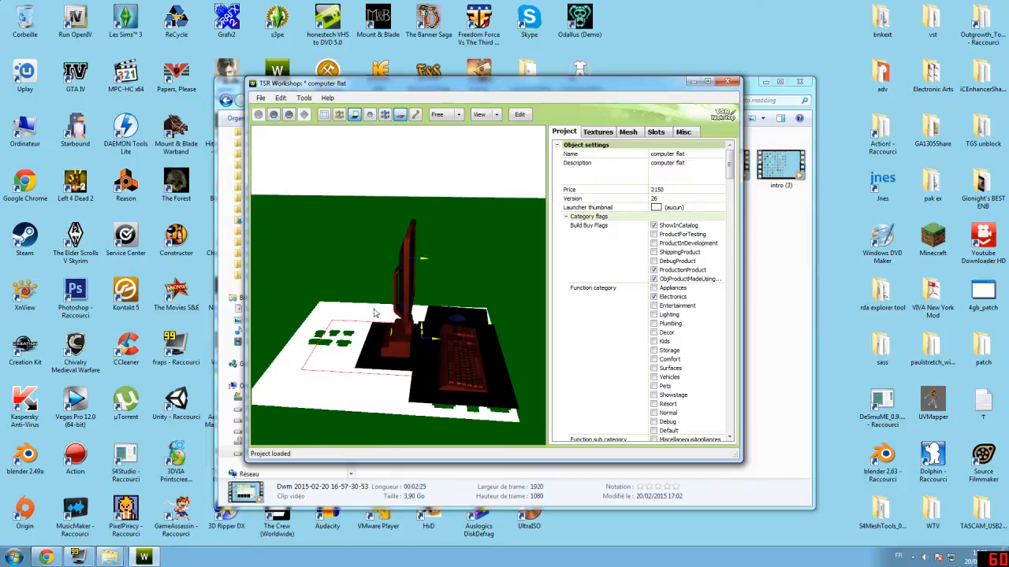
left_click_drag(415, 309, 367, 241)
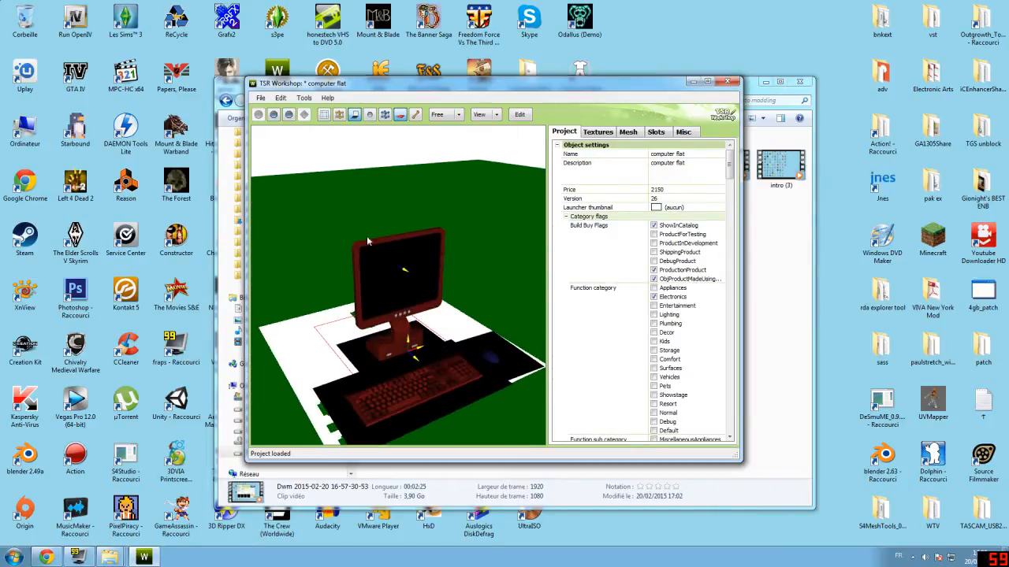
left_click(401, 115)
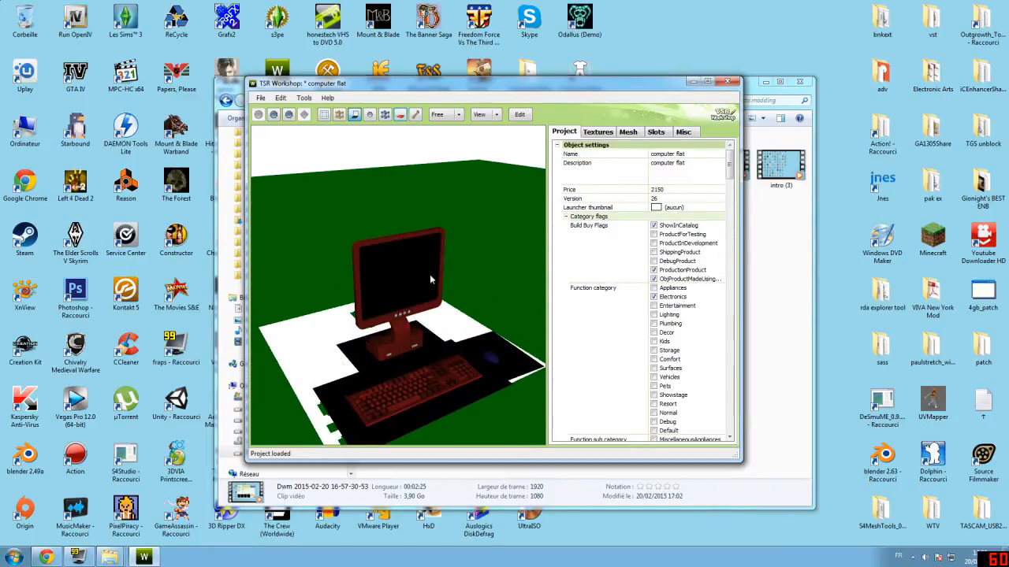
Step: Show the computer's bones in the 3D preview, inspect them from another angle, and hide them again
left_click_drag(430, 274, 388, 179)
left_click(415, 115)
left_click_drag(461, 280, 450, 255)
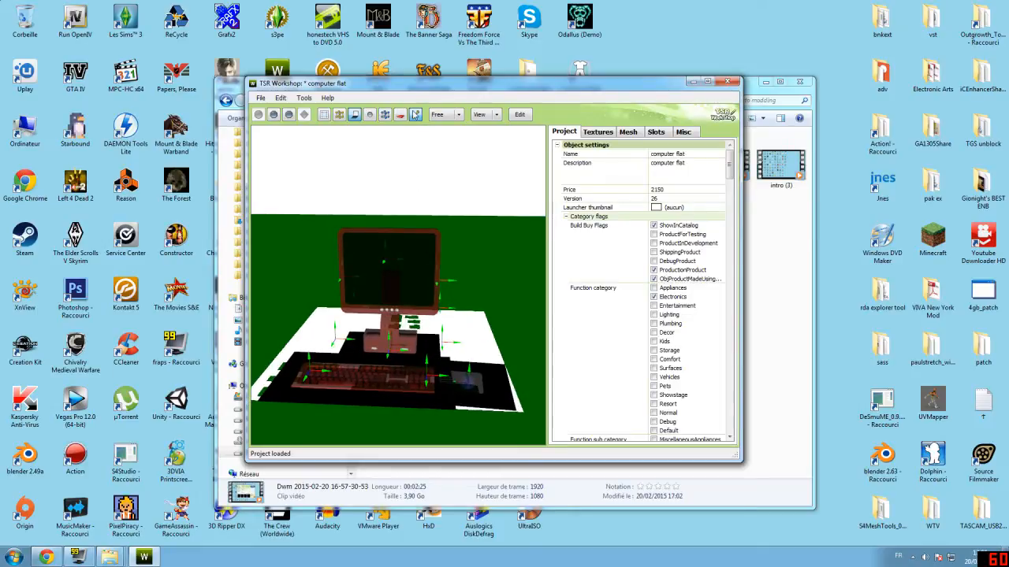
left_click(416, 115)
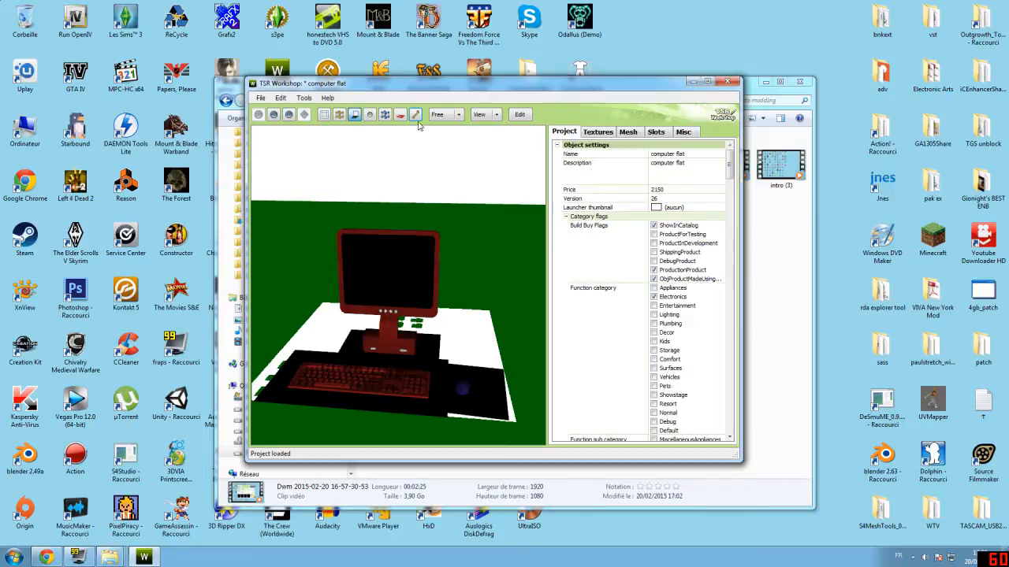
Step: View the computer with the Top and Left cameras and return to the Free camera
left_click(458, 114)
left_click(420, 132)
left_click_drag(398, 256, 416, 276)
left_click(450, 115)
left_click(453, 143)
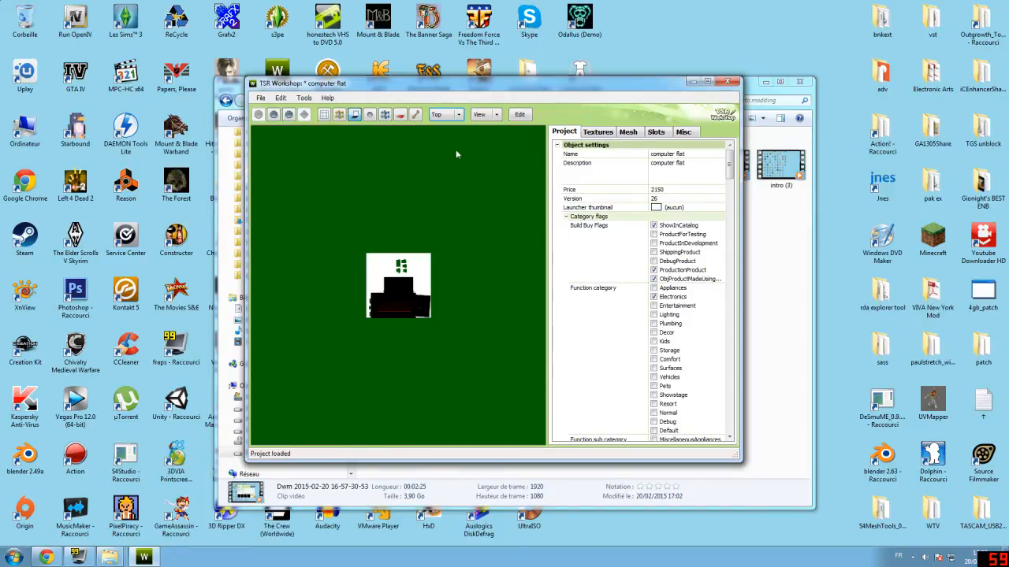
left_click(458, 115)
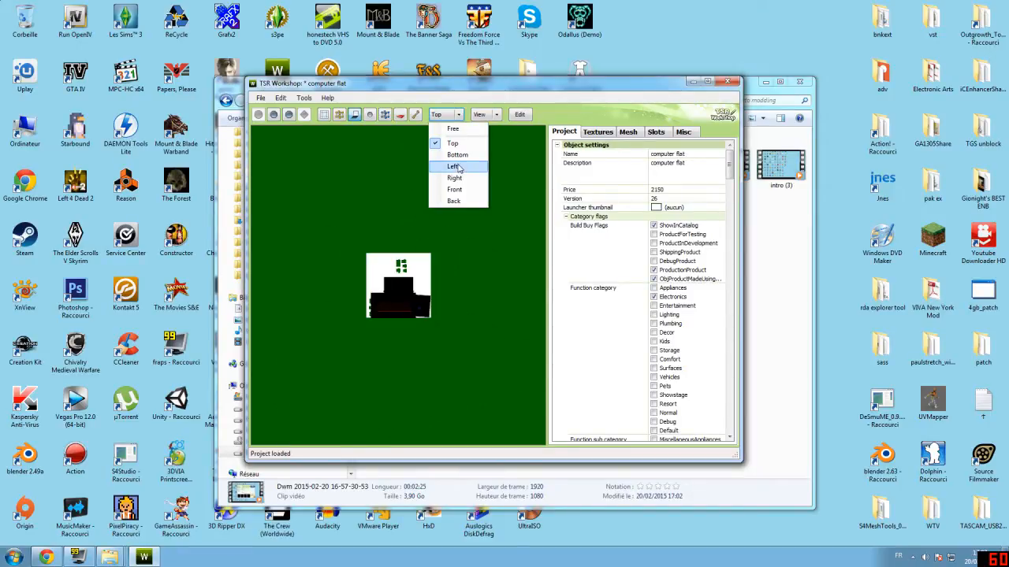
left_click(458, 160)
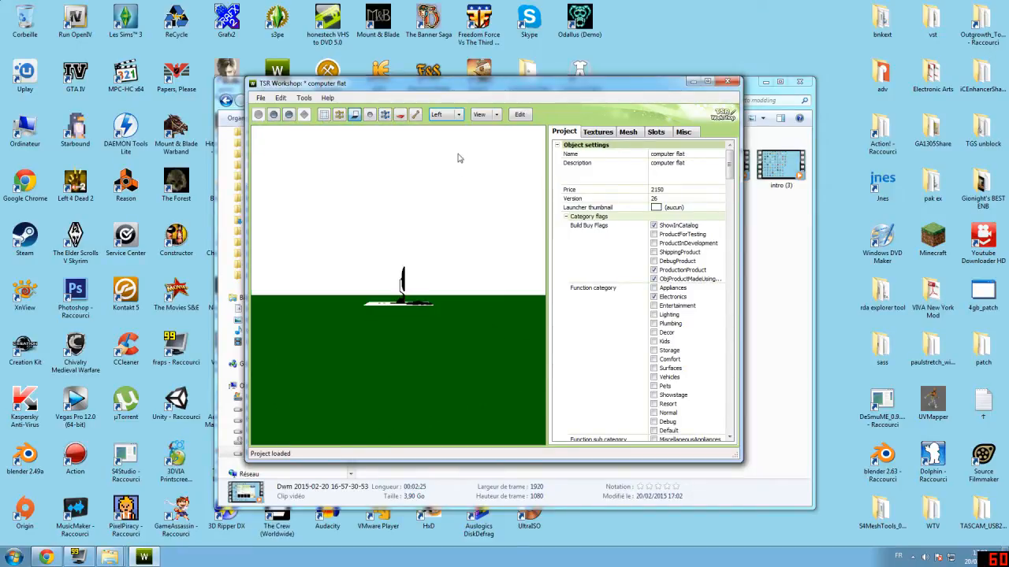
left_click(449, 115)
left_click(445, 130)
left_click_drag(428, 271, 414, 224)
Step: Check the preview's view options and look through the computer's Project settings
left_click(497, 118)
left_click(542, 114)
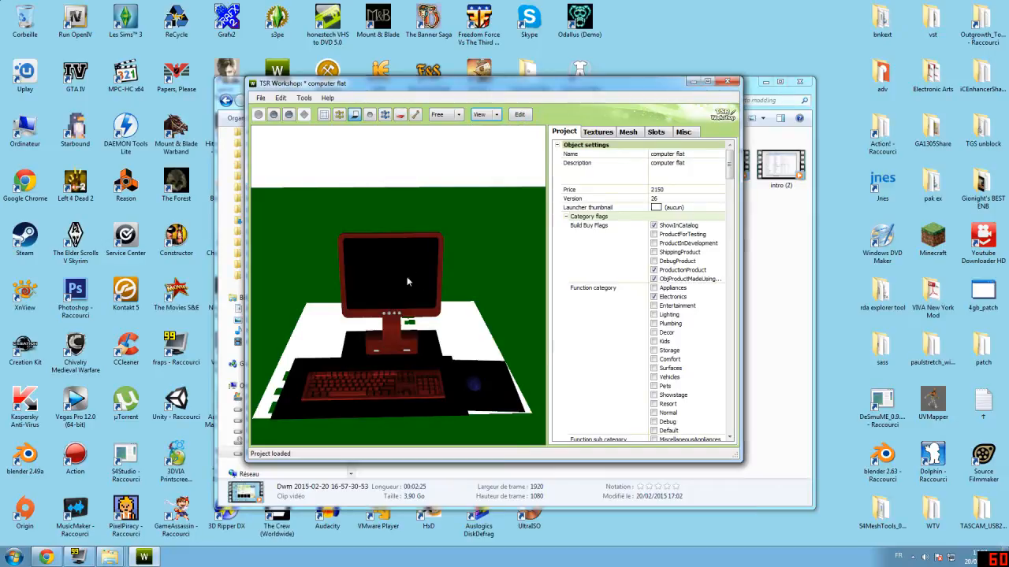
left_click_drag(408, 282, 446, 270)
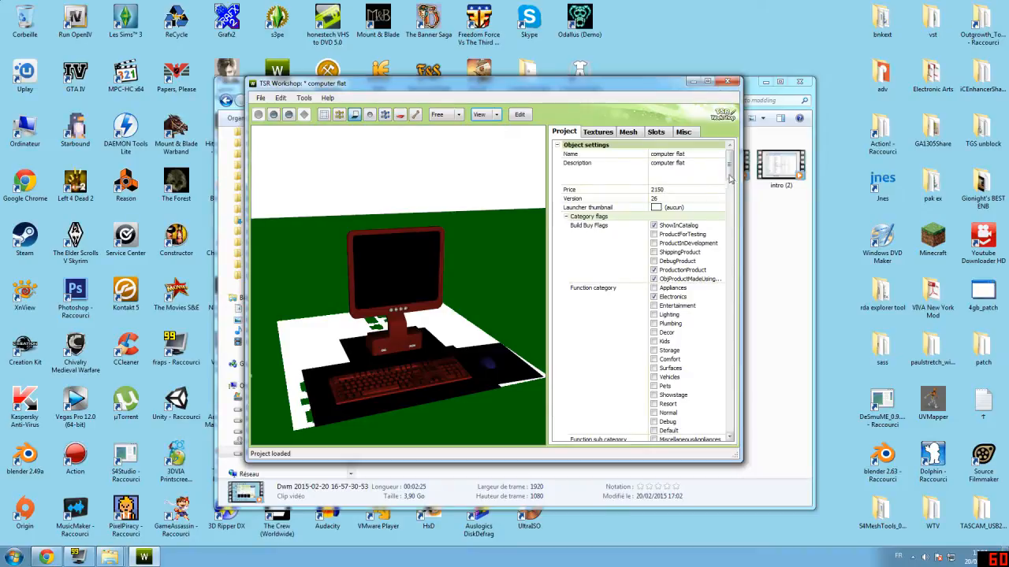
scroll(729, 181, "down", 4)
mouse_move(729, 181)
left_mouse_down()
mouse_move(731, 428)
mouse_move(729, 169)
left_mouse_up()
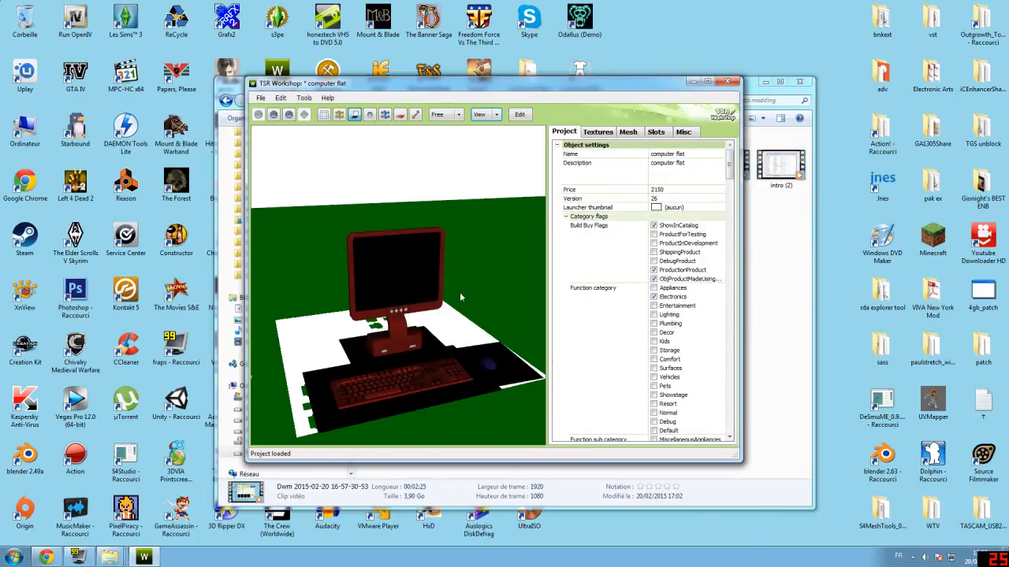
Step: Review the computer's Textures, Mesh, Slots and Misc settings, ending on its texture list
left_click(598, 134)
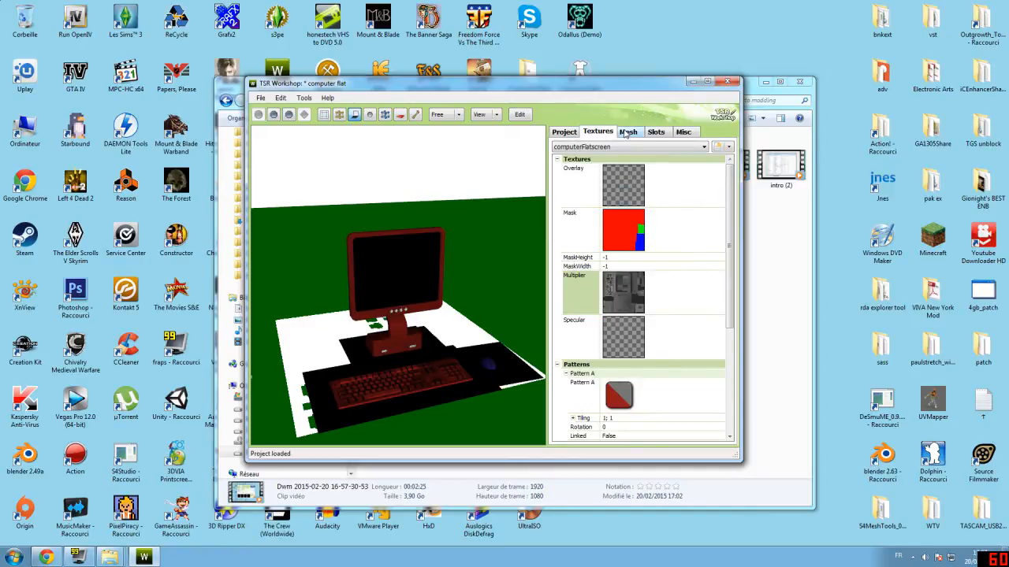
left_click(626, 132)
left_click(661, 133)
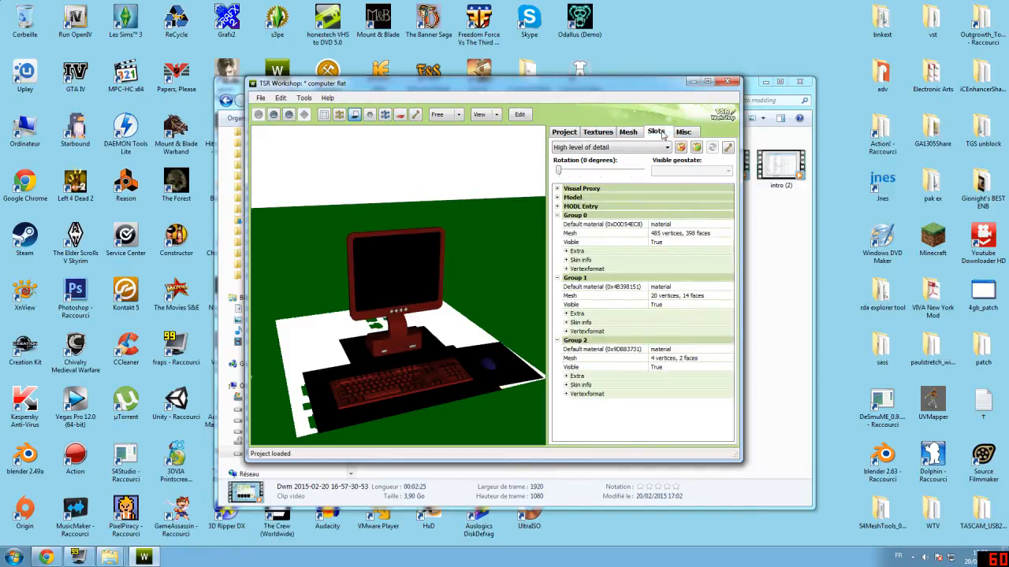
left_click(682, 133)
left_click(653, 134)
left_click(632, 134)
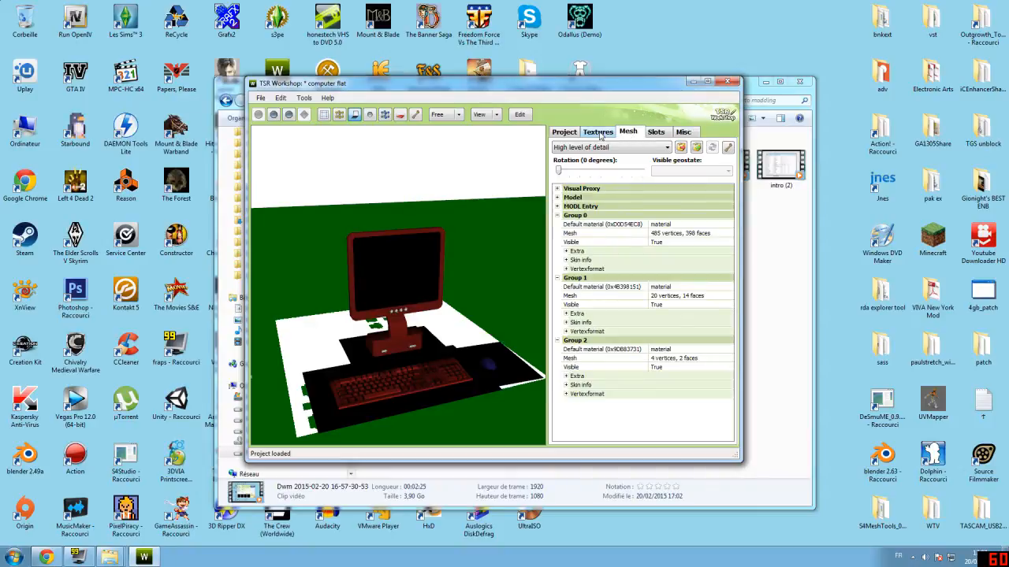
left_click(684, 133)
left_click(607, 136)
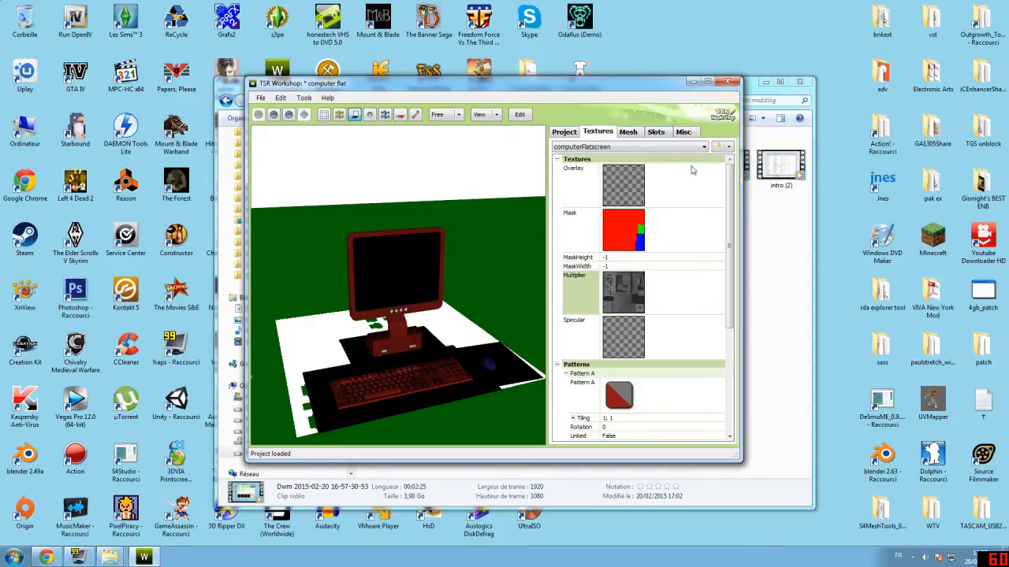
scroll(729, 186, "down", 2)
scroll(731, 187, "up", 2)
left_click_drag(417, 305, 430, 316)
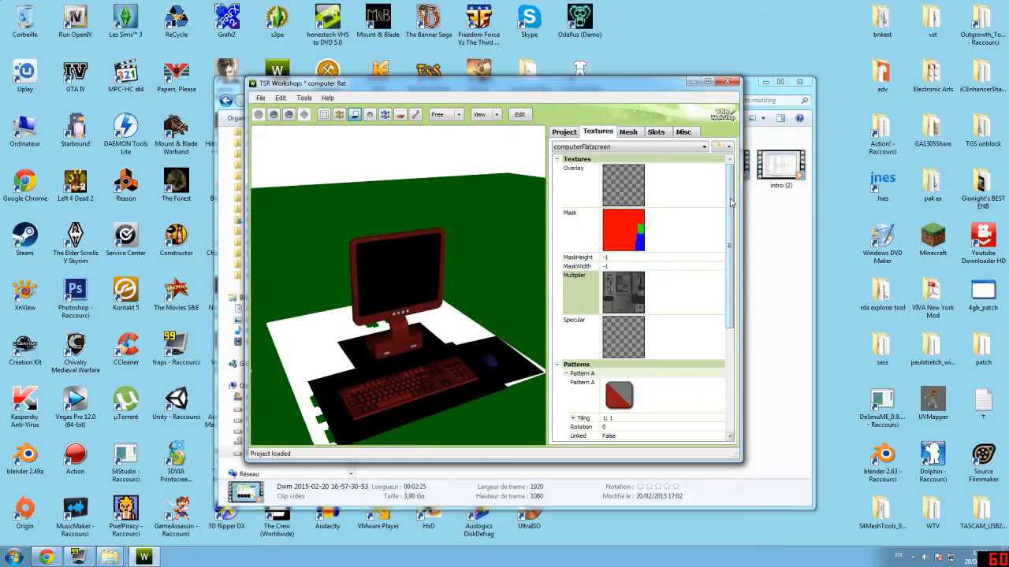
Step: Minimize the open windows, launch a second TSR Workshop instance and start a new object clone project in it
left_click(693, 82)
left_click(765, 82)
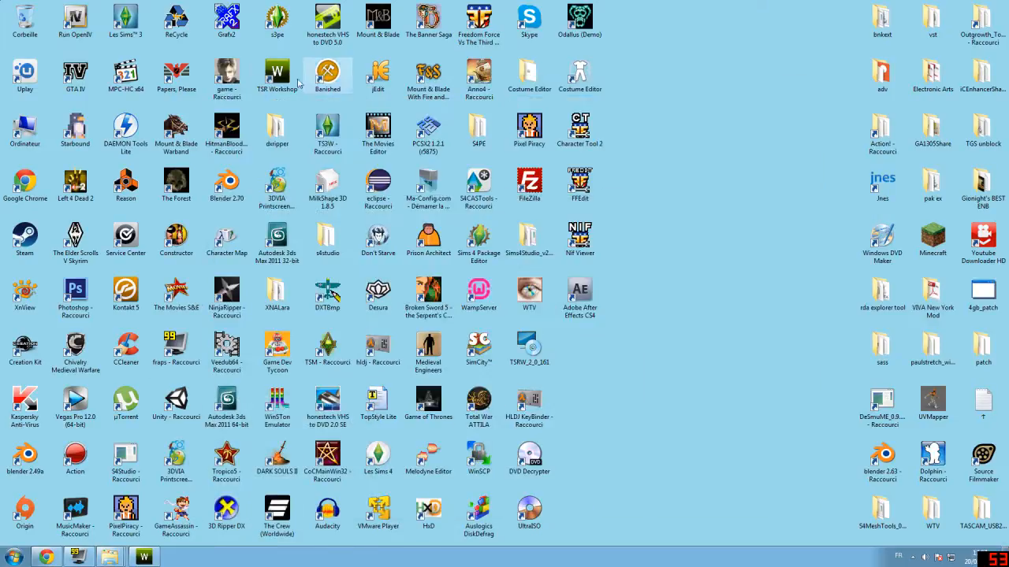
double_click(278, 75)
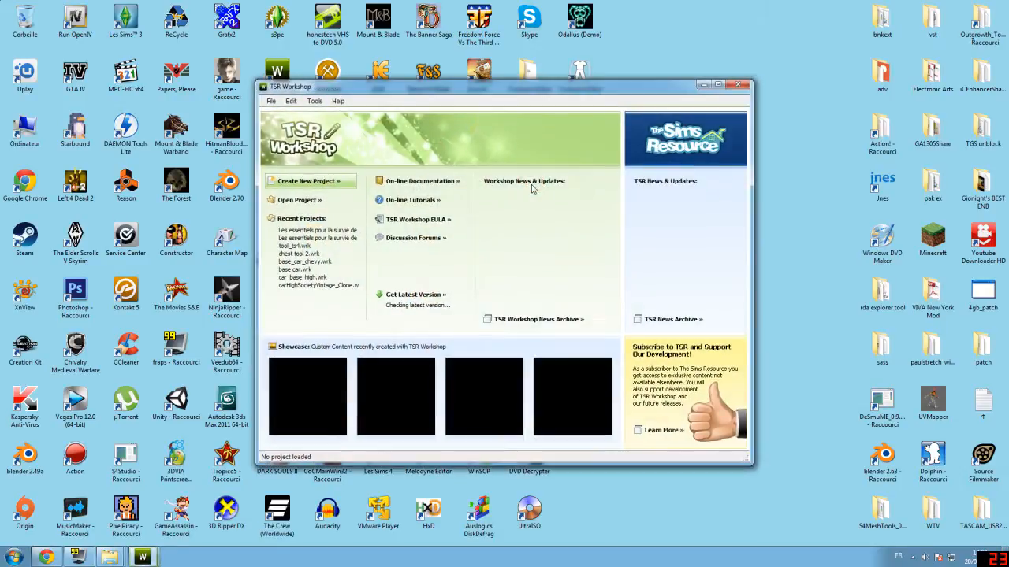
left_click(308, 181)
left_click(596, 234)
left_click(666, 385)
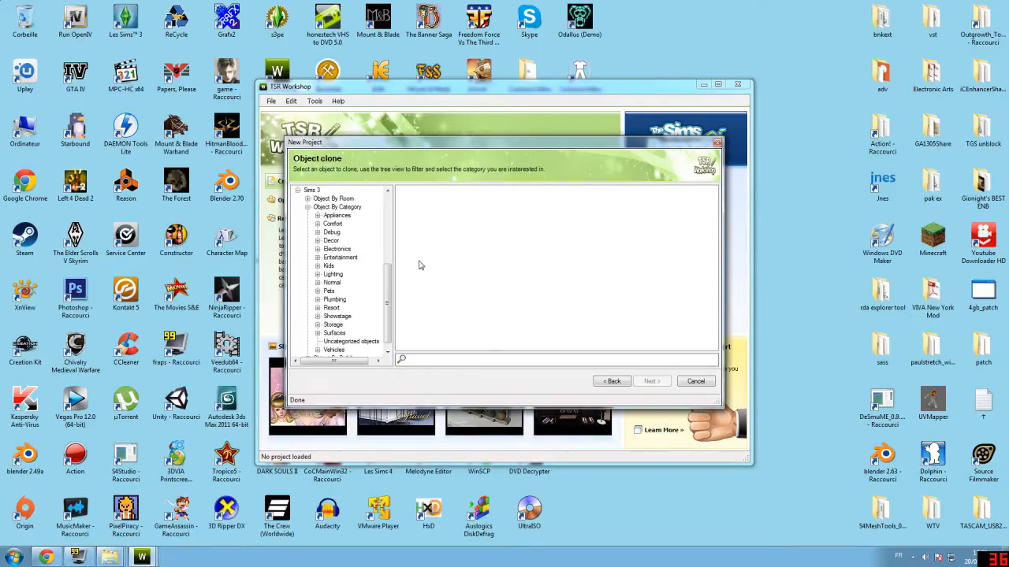
Step: Choose the PC puissant Tout-en-un computer from the Sims 4 Electronics category as the object to clone
left_click_drag(387, 284, 396, 207)
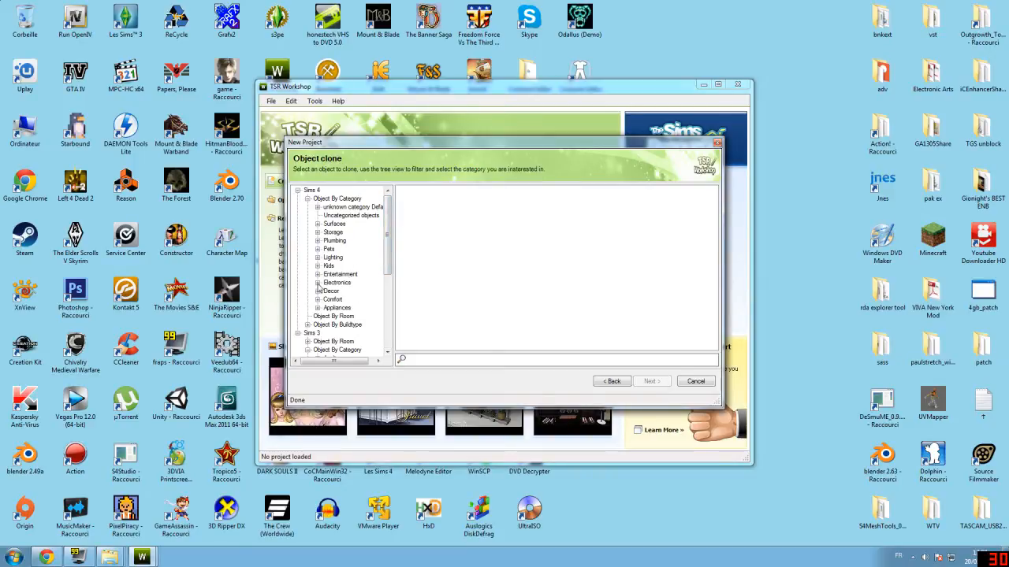
left_click(317, 283)
left_click(346, 324)
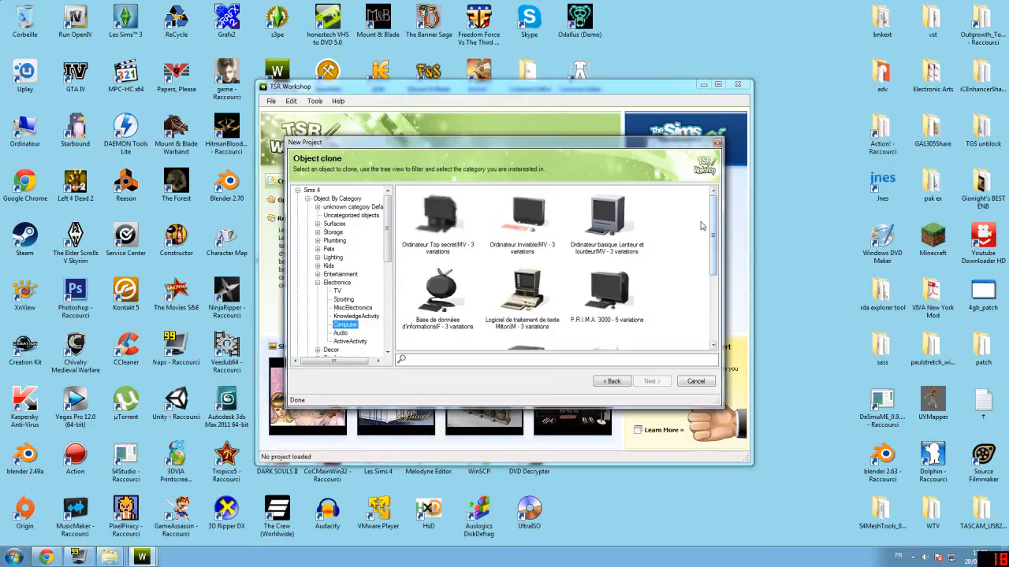
left_click_drag(714, 229, 704, 306)
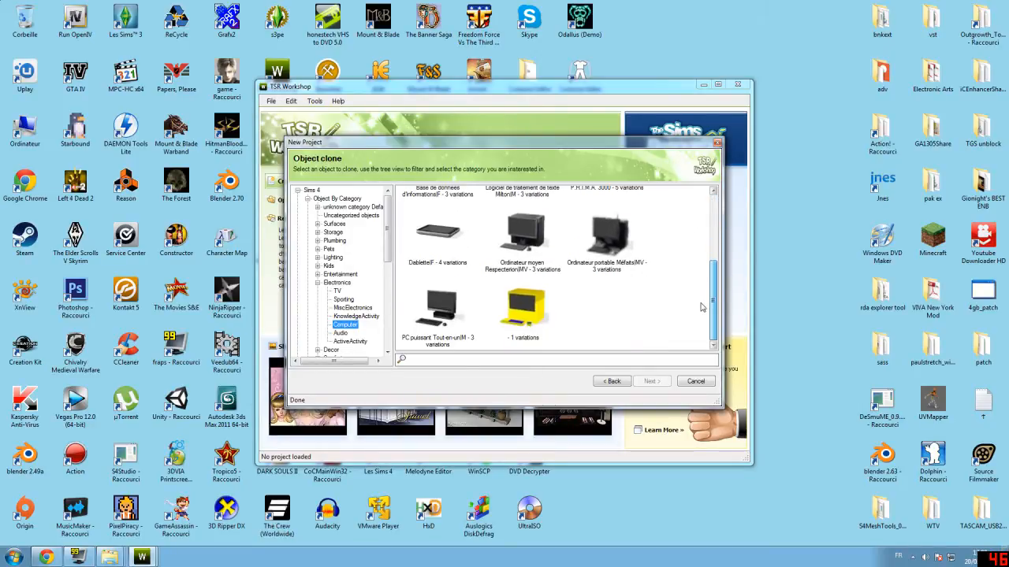
left_click(430, 314)
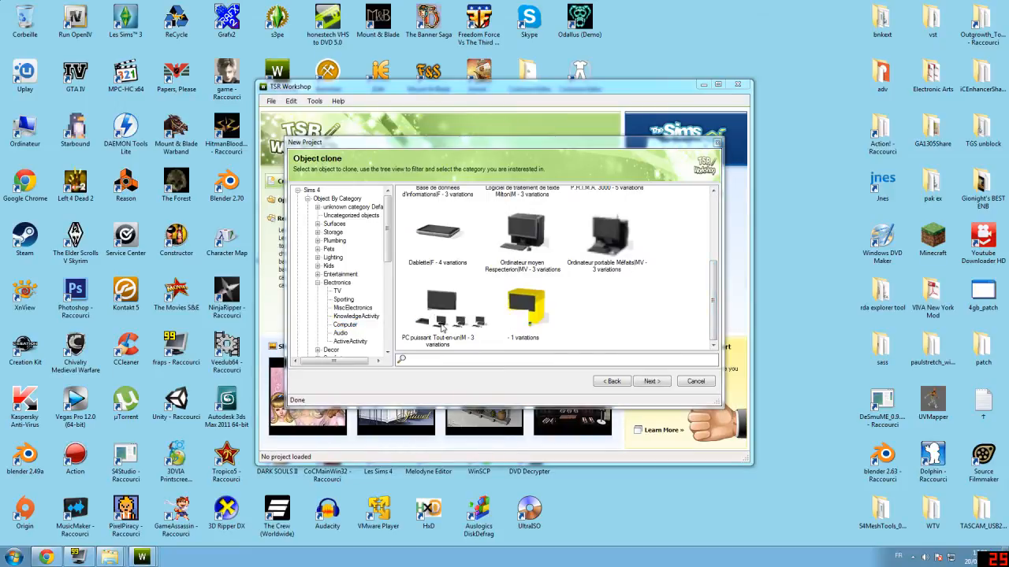
double_click(440, 319)
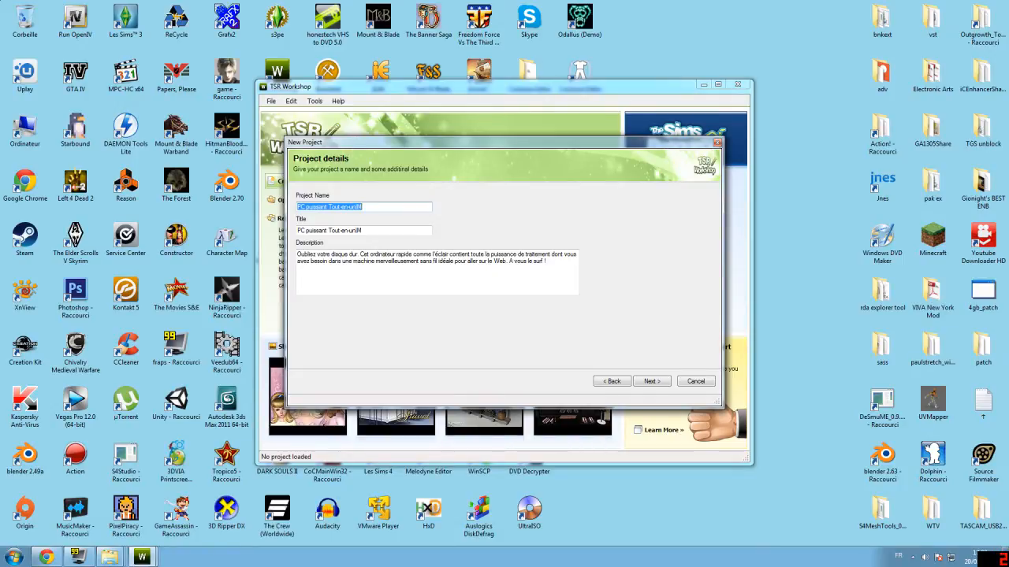
Step: Enter "Tuto flat computer" as the project's name, title and description, and finish creating the clone project
type("Tuto flat computer")
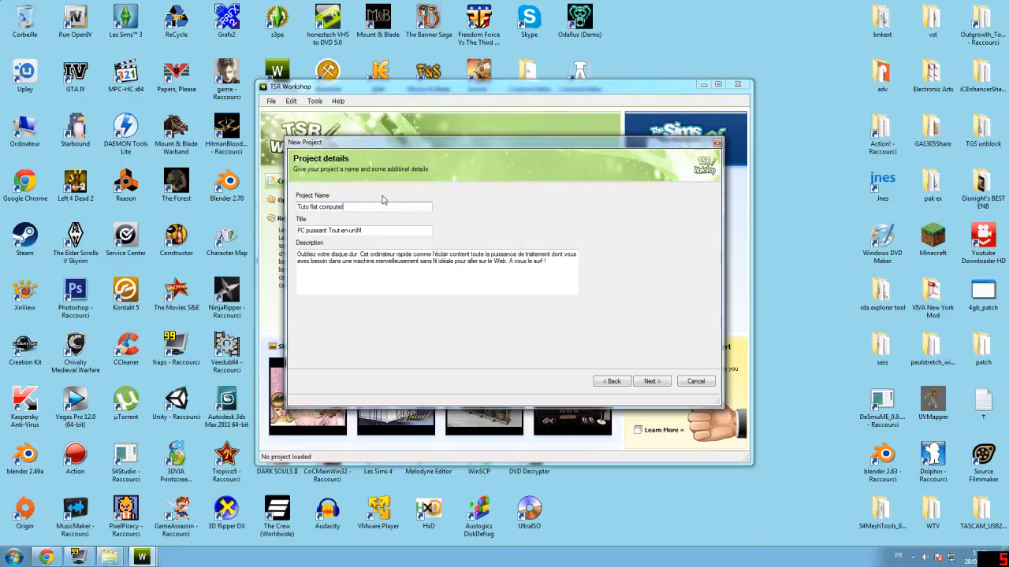
left_click_drag(367, 206, 194, 201)
key("ctrl+c")
left_click_drag(365, 231, 297, 231)
key("ctrl+v")
left_click_drag(548, 261, 224, 241)
key("ctrl+v")
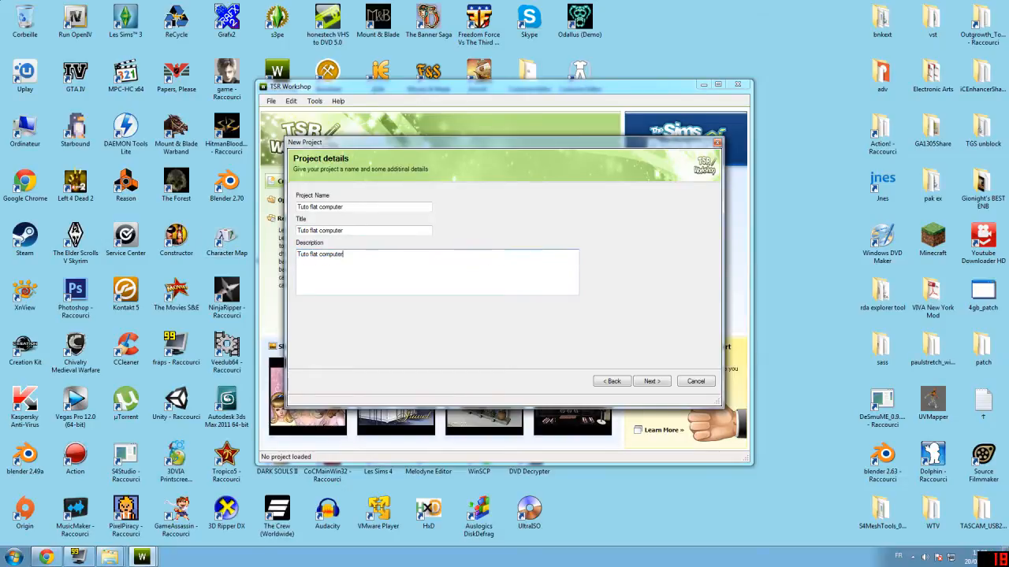
left_click(652, 382)
left_click(697, 381)
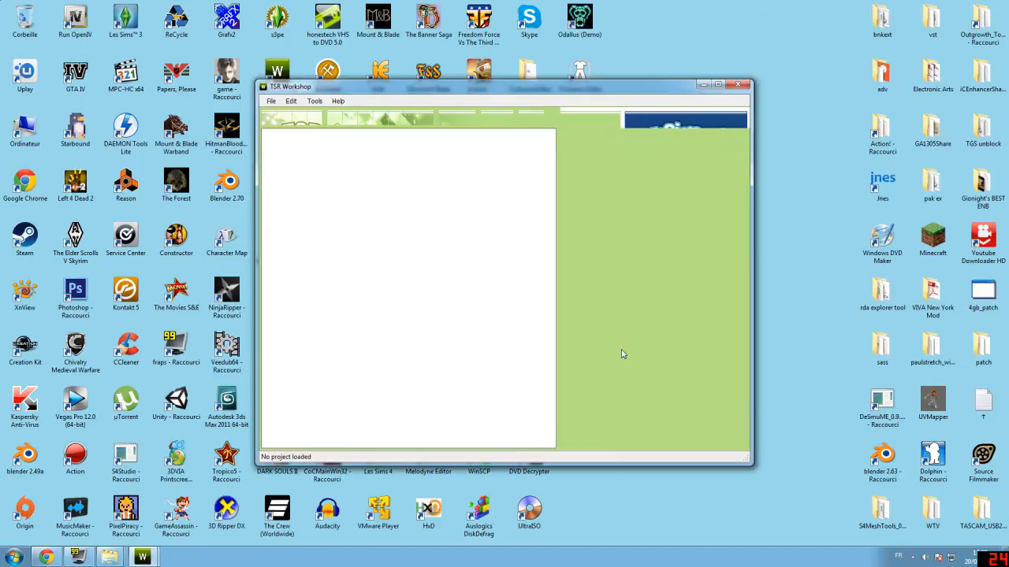
Step: Look at the cloned Sims 4 computer from several angles and check its Project settings, including the colour swatch
left_click_drag(466, 350, 616, 373)
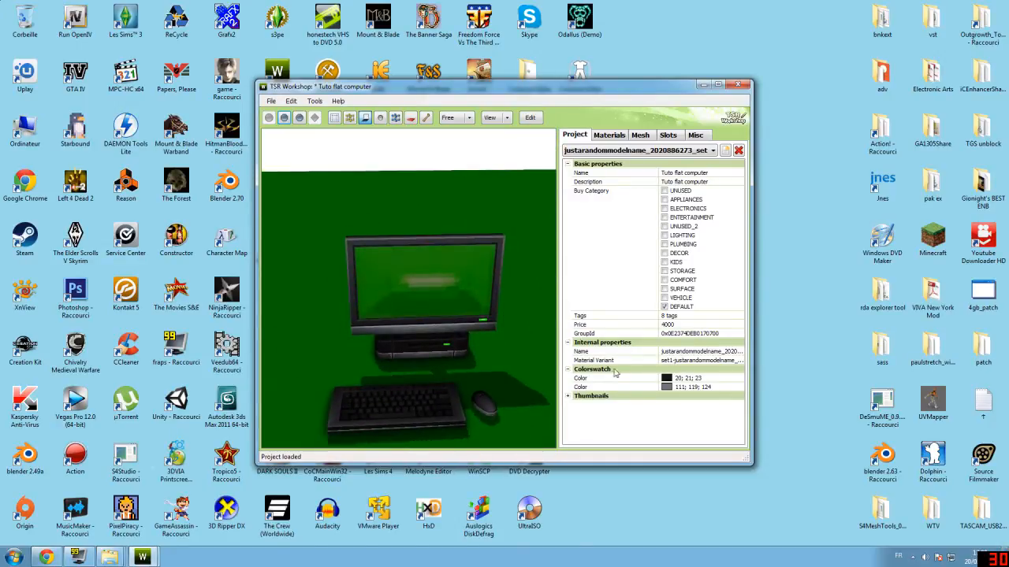
left_click(722, 379)
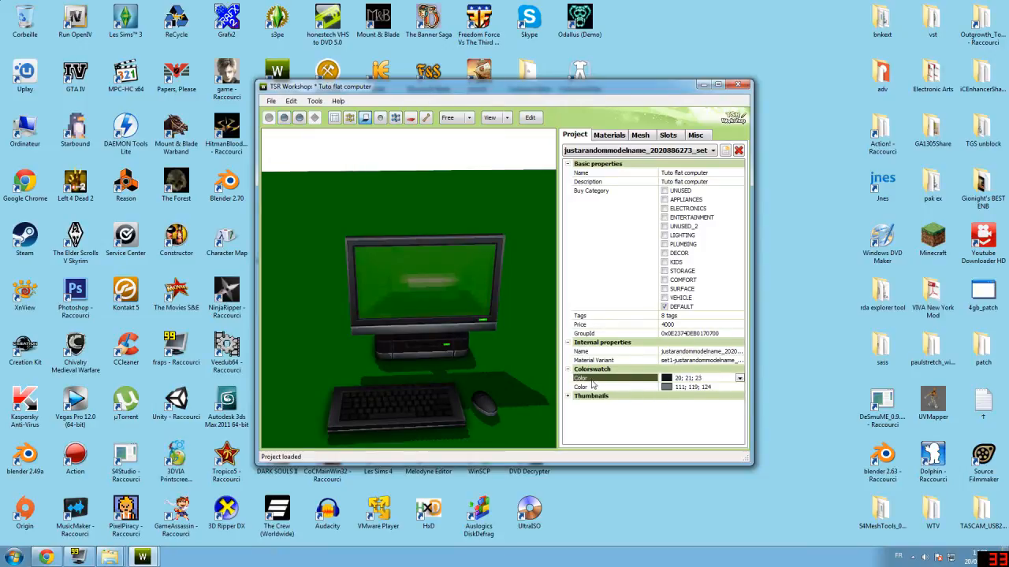
left_click_drag(384, 368, 456, 304)
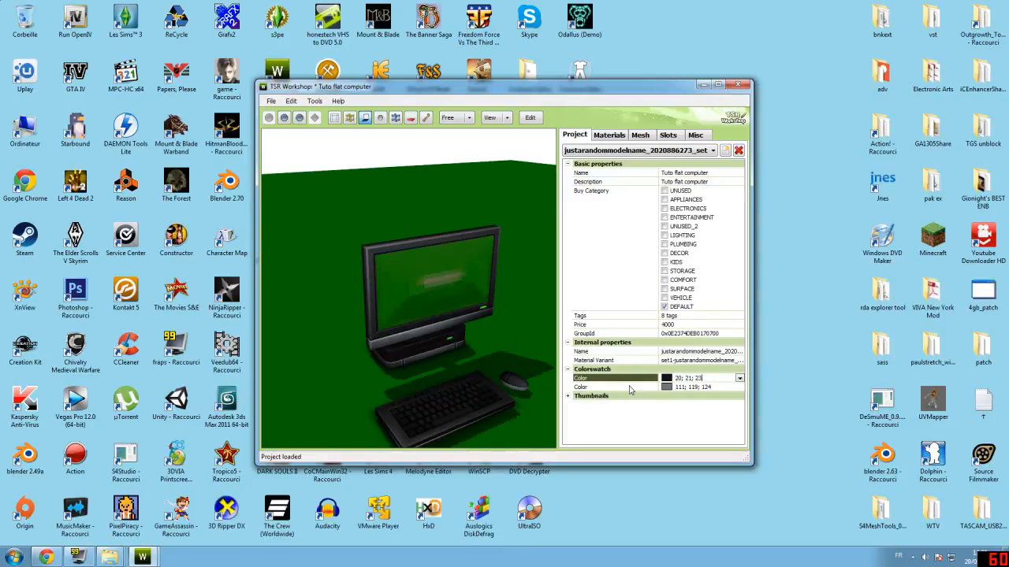
left_click_drag(439, 380, 492, 243)
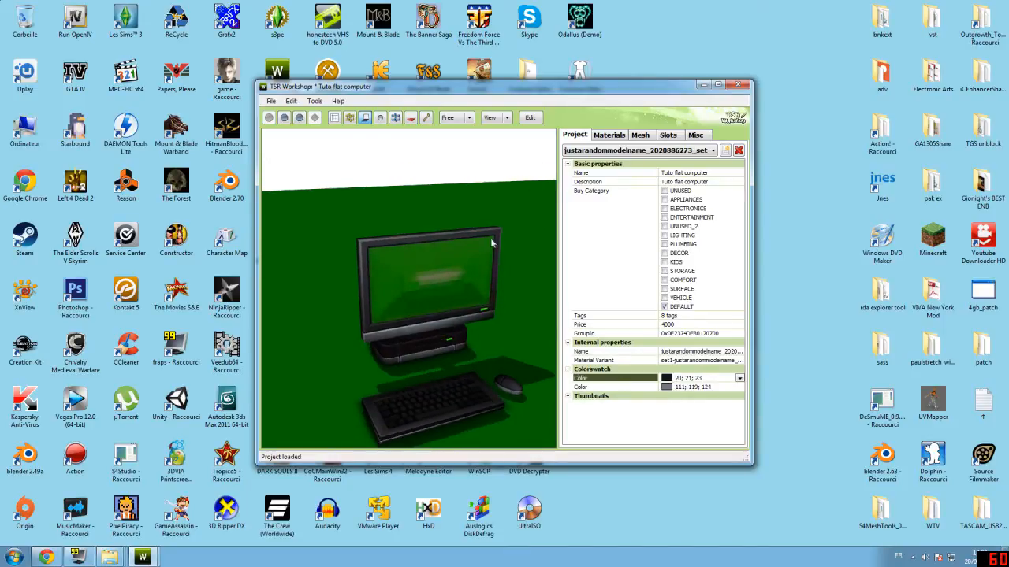
Step: Display material 0x25BE29DB from group 0 and examine its DiffuseMap texture in the image editor
left_click(618, 135)
left_click(624, 150)
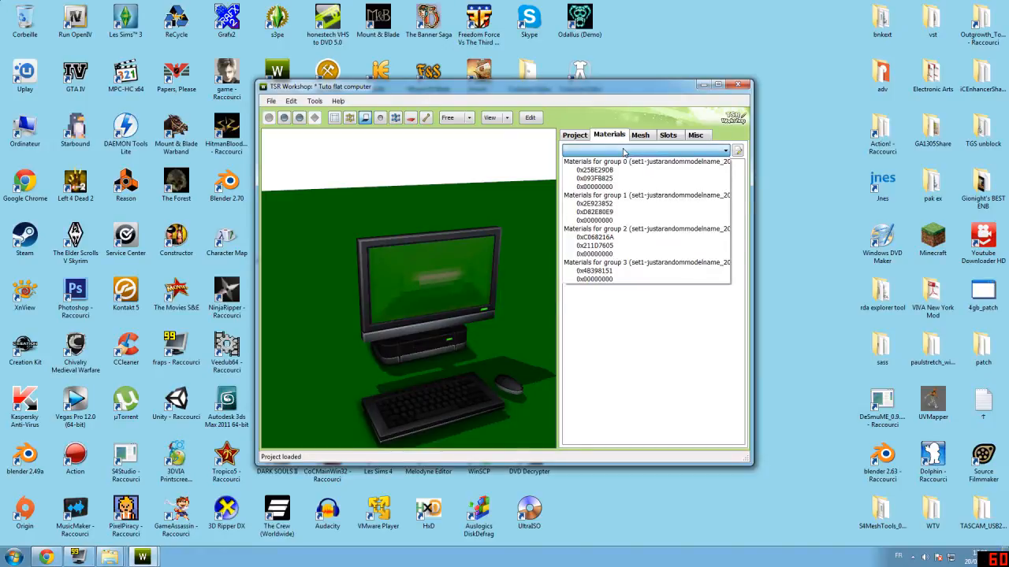
left_click(618, 138)
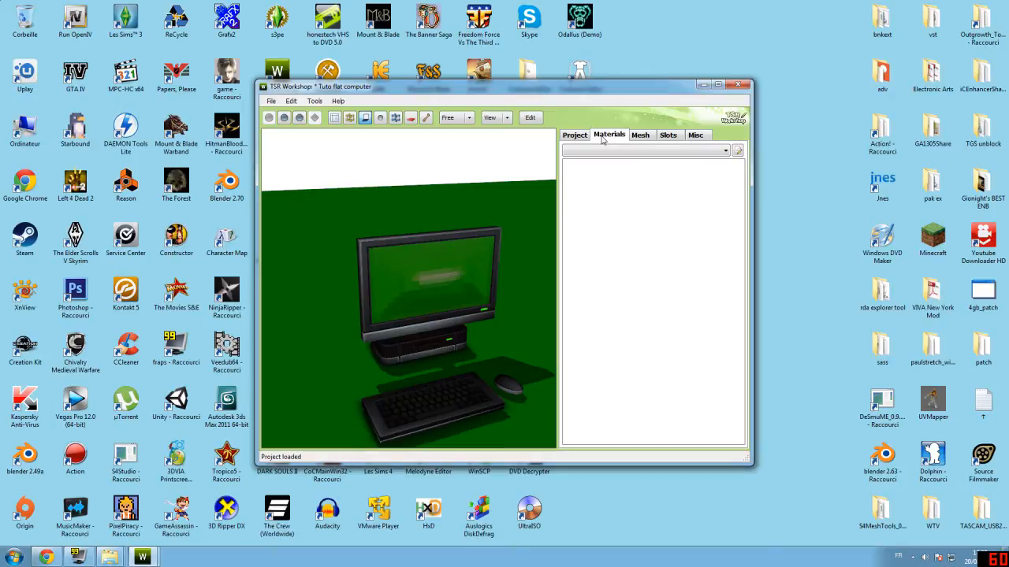
left_click(625, 150)
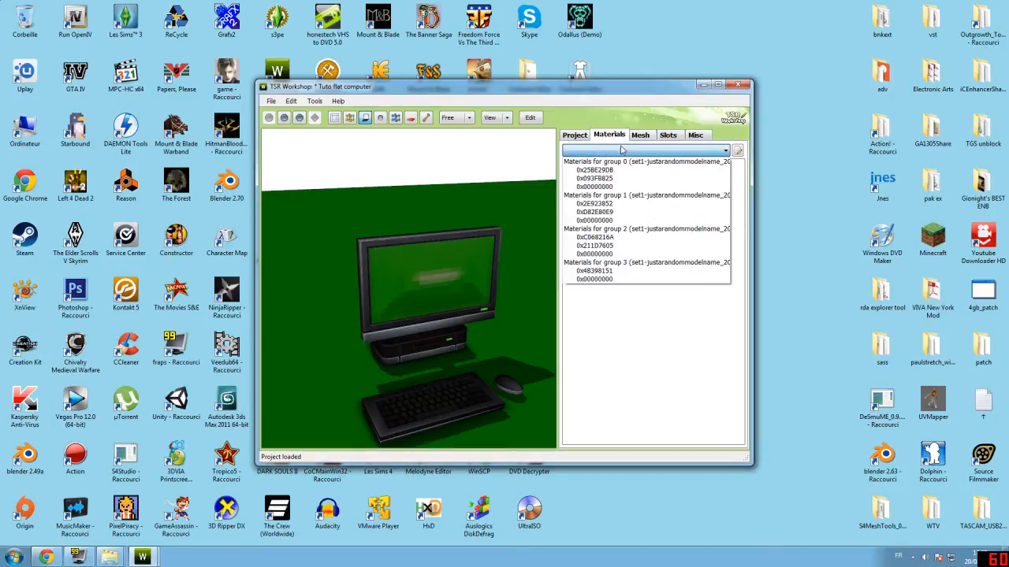
left_click(623, 170)
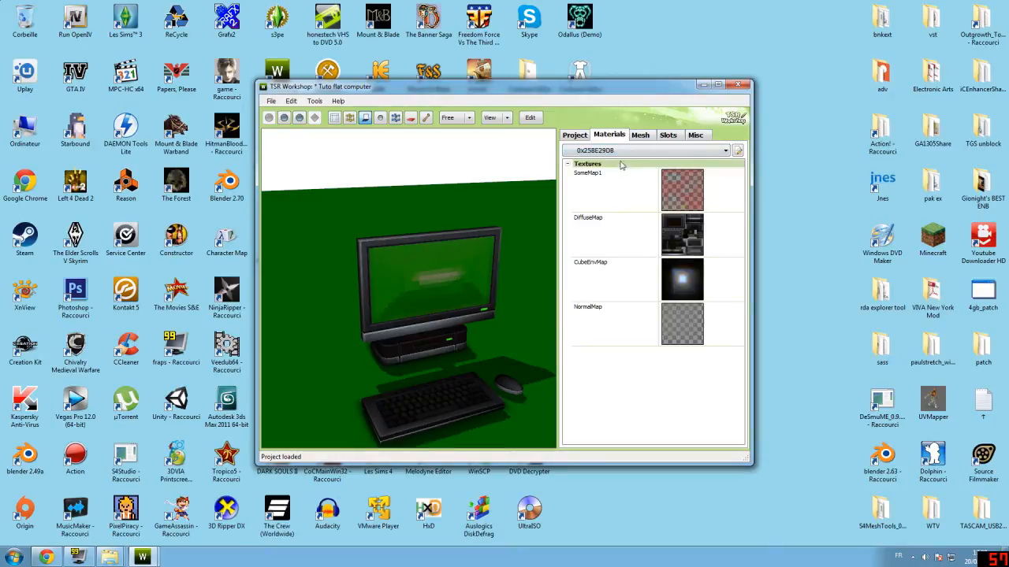
left_click(733, 220)
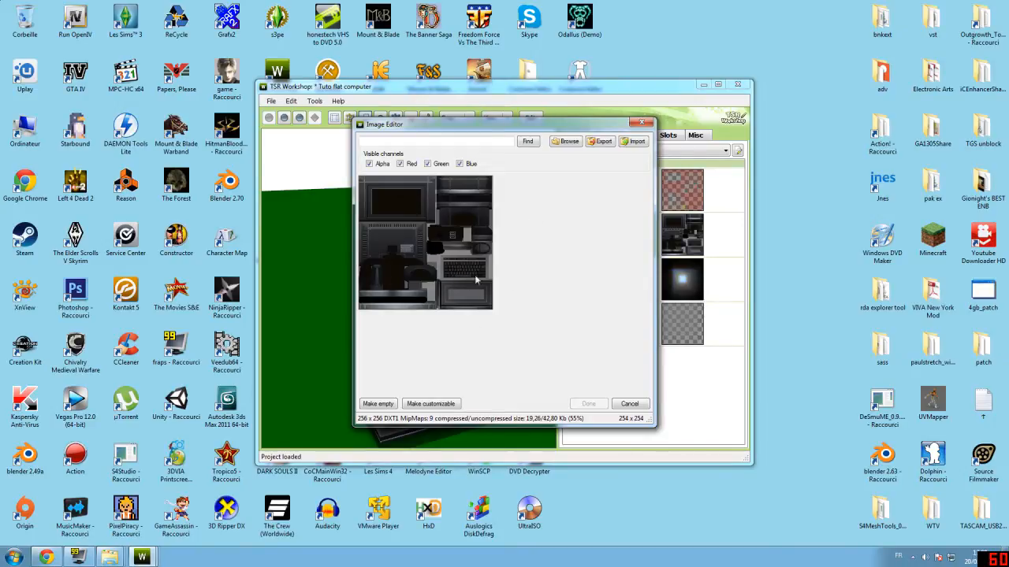
left_click(643, 123)
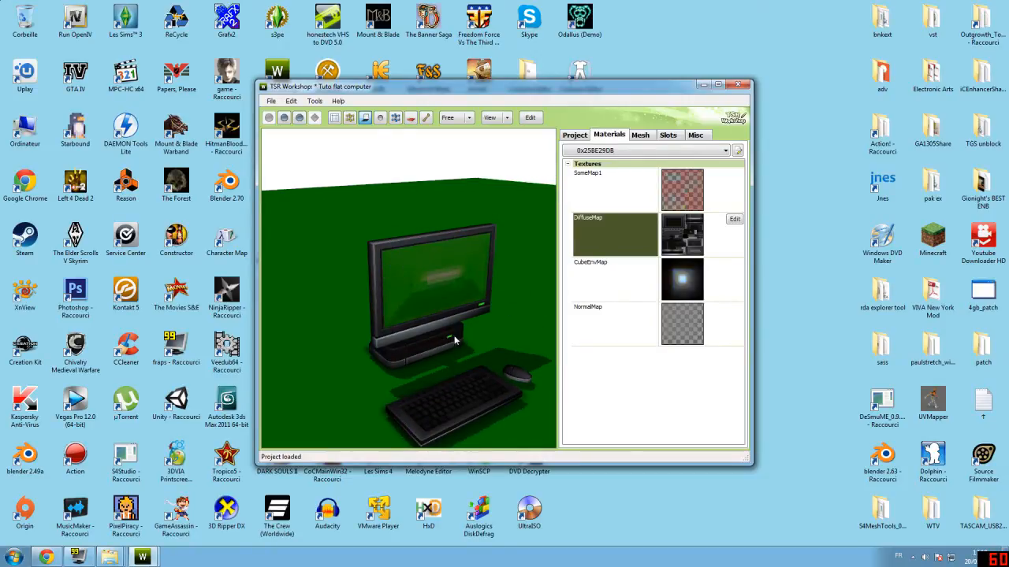
Step: Switch to the computer flat project, examine its Overlay texture and view the Sims 3 model from the back and front
left_click(142, 557)
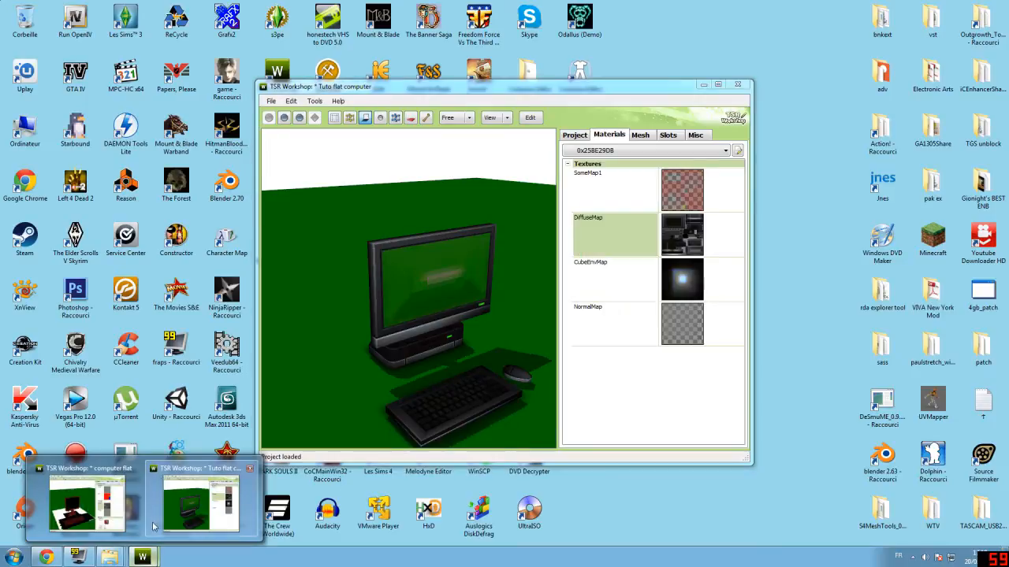
left_click(109, 506)
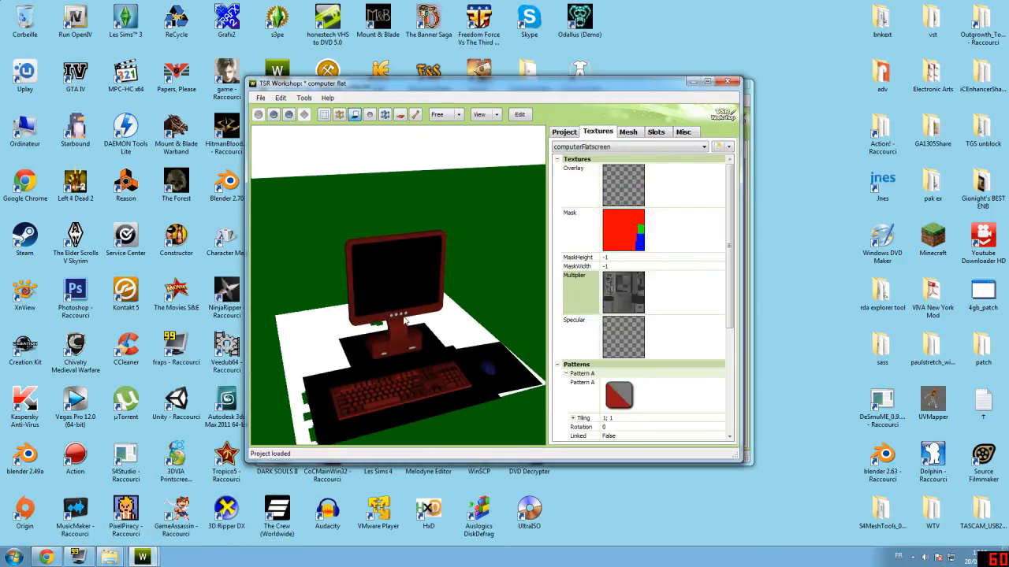
left_click(686, 185)
left_click(714, 171)
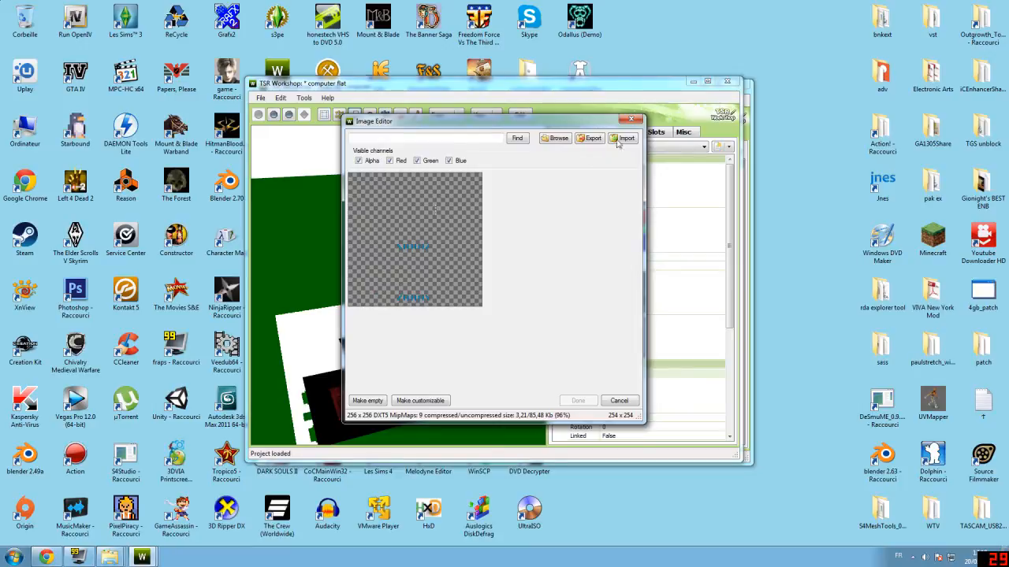
left_click(631, 119)
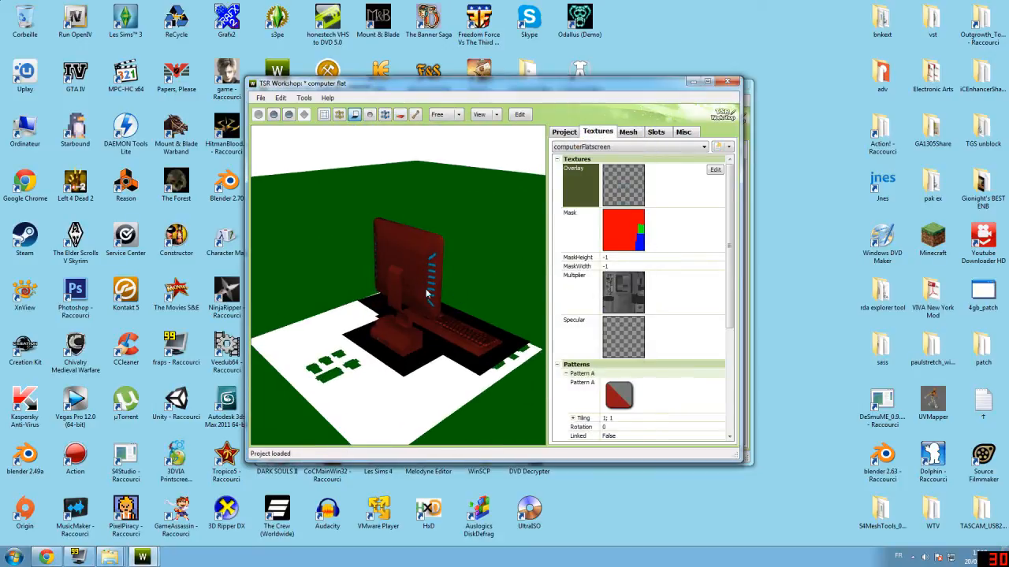
left_click_drag(426, 288, 352, 319)
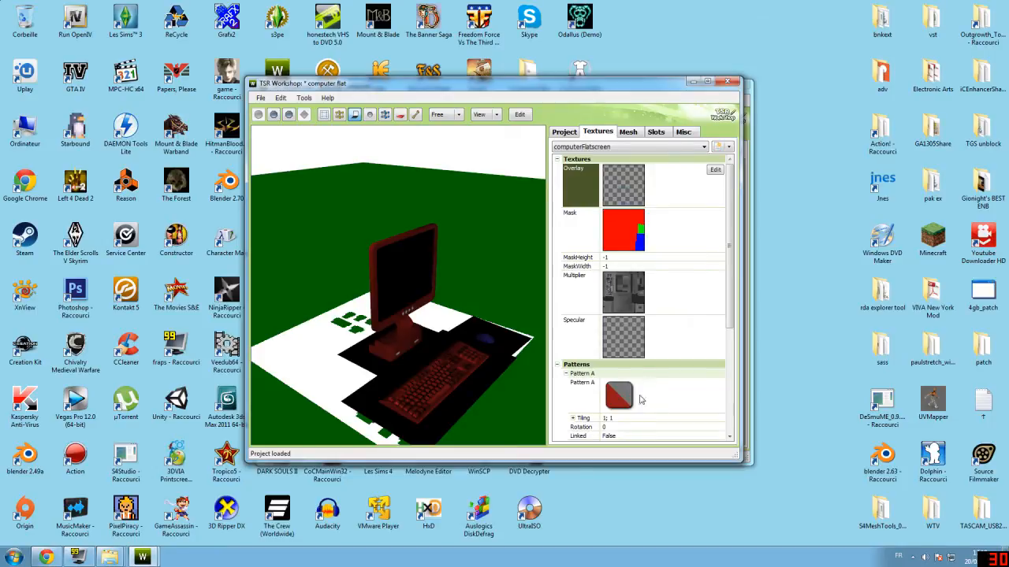
left_click_drag(477, 366, 434, 362)
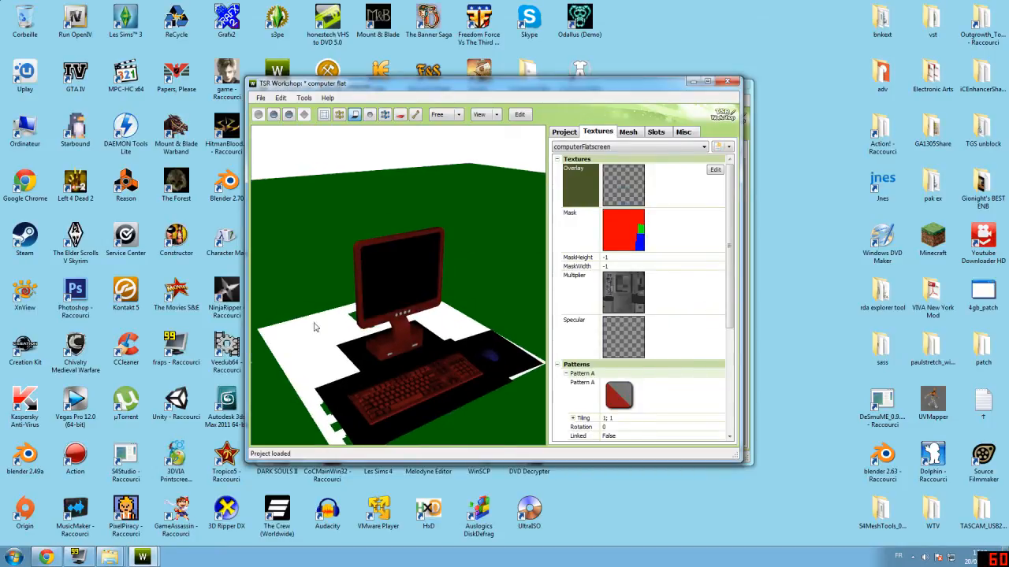
Step: Inspect the Sims 3 monitor up close and compare it with its Overlay texture
scroll(390, 270, "up", 5)
left_click_drag(423, 338, 331, 315)
left_click(715, 170)
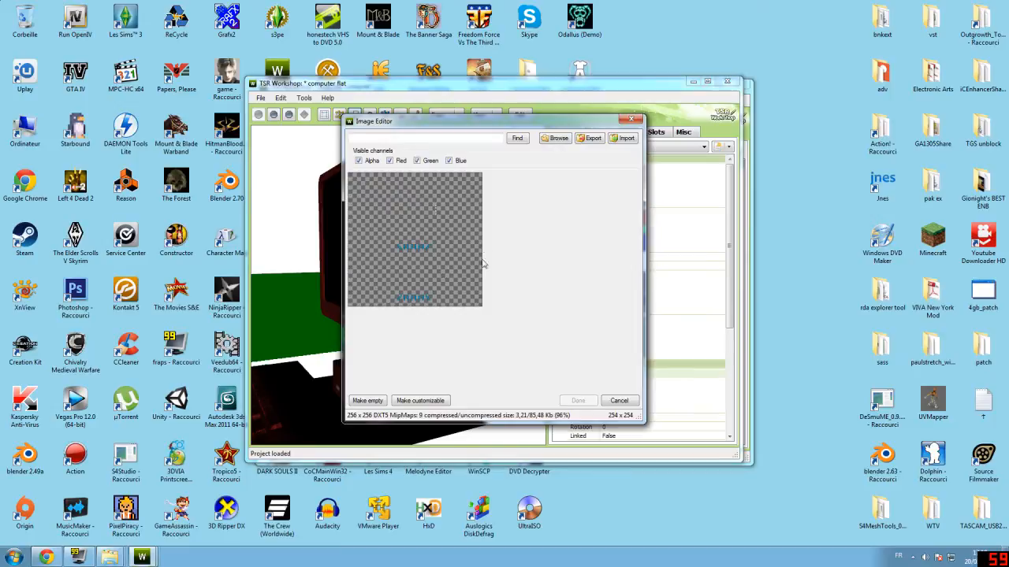
left_click(631, 119)
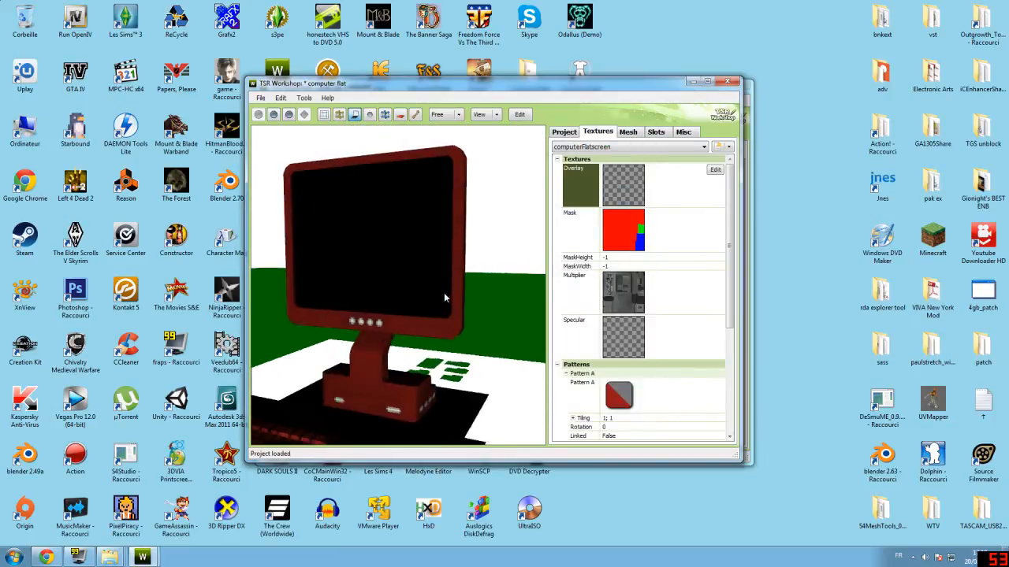
Step: Inspect the monitor's front and base, and examine the Multiplier texture in the image editor
left_click_drag(355, 350, 395, 400)
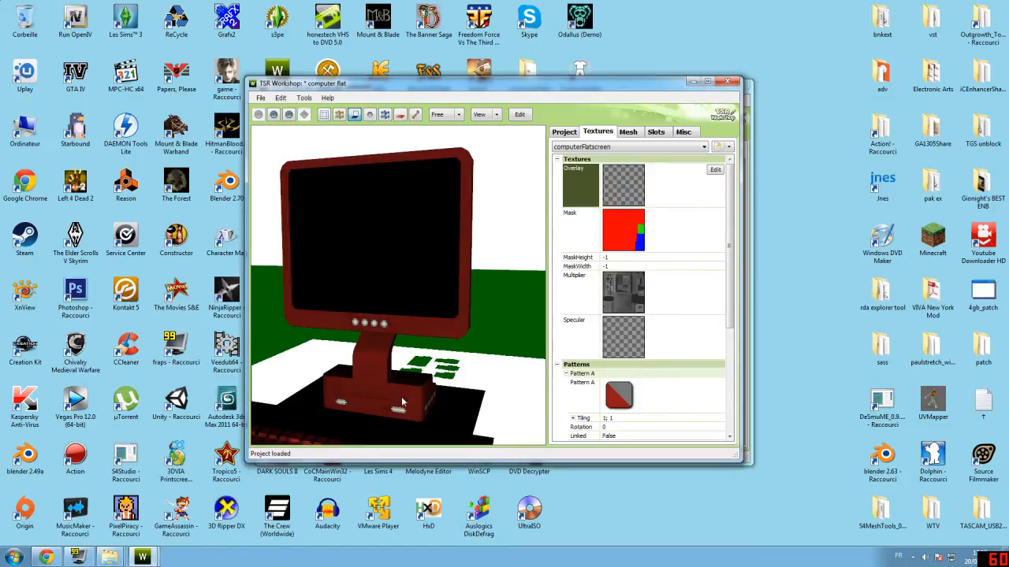
left_click_drag(369, 396, 457, 385)
left_click(640, 296)
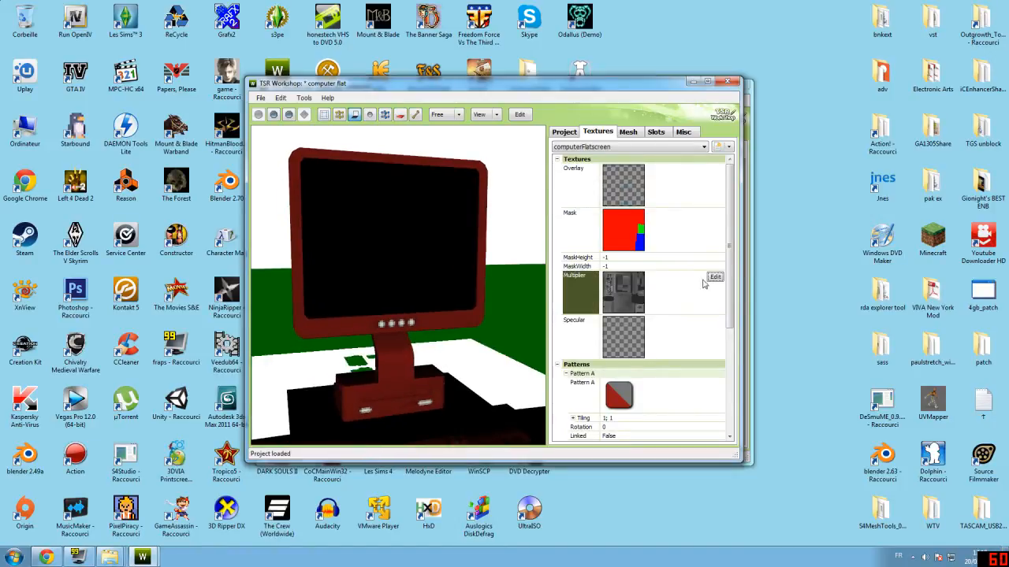
left_click(715, 278)
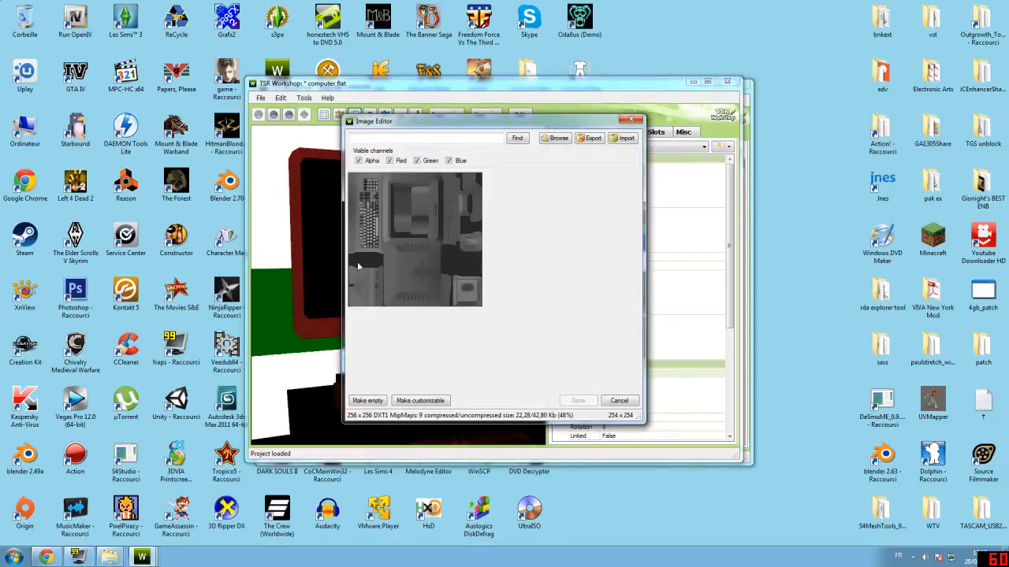
left_click(630, 121)
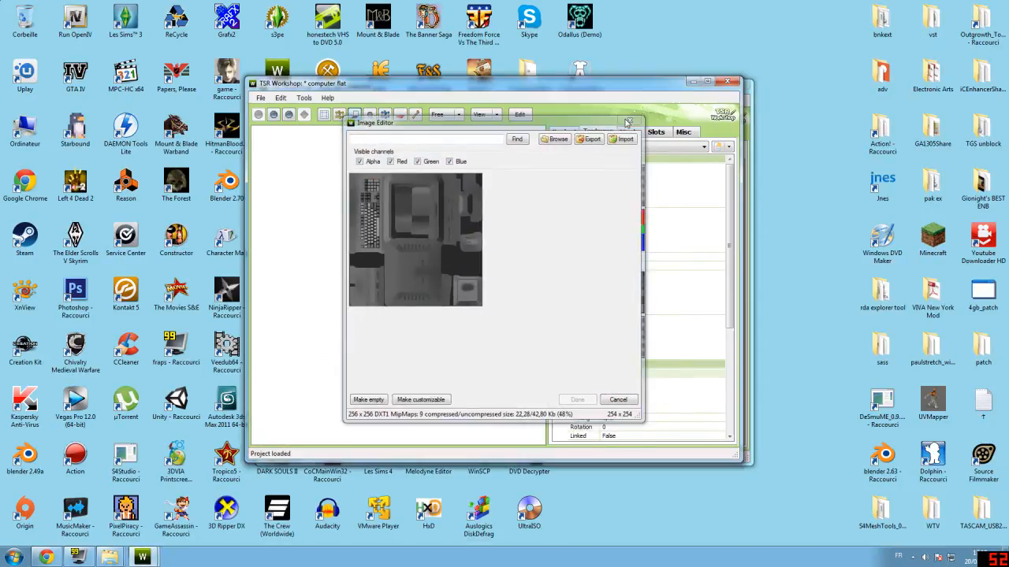
Step: Rearrange the two project windows so both can be reached, with the whole Sims 3 computer visible in its preview
left_click_drag(628, 88, 432, 99)
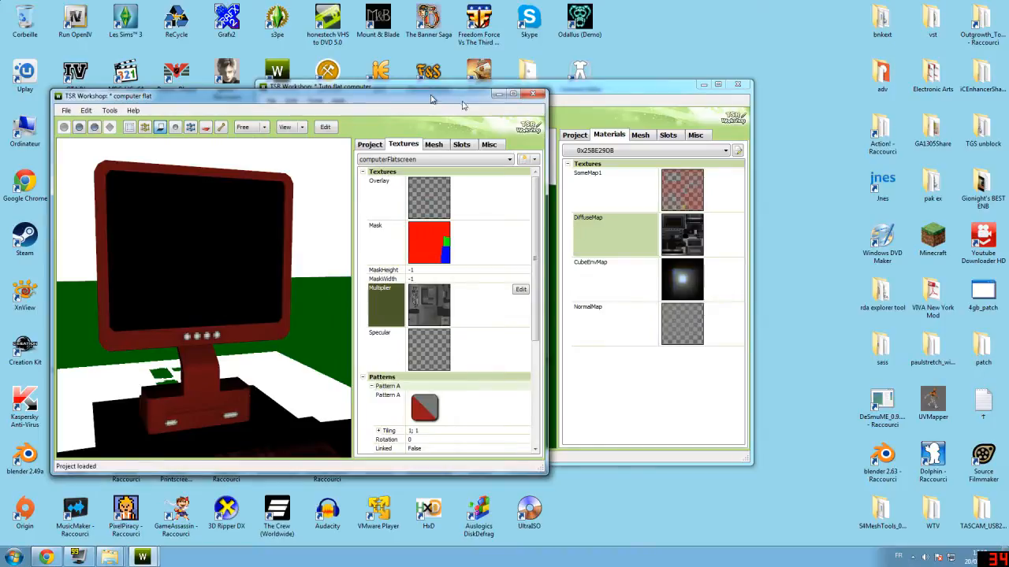
left_click_drag(594, 90, 664, 75)
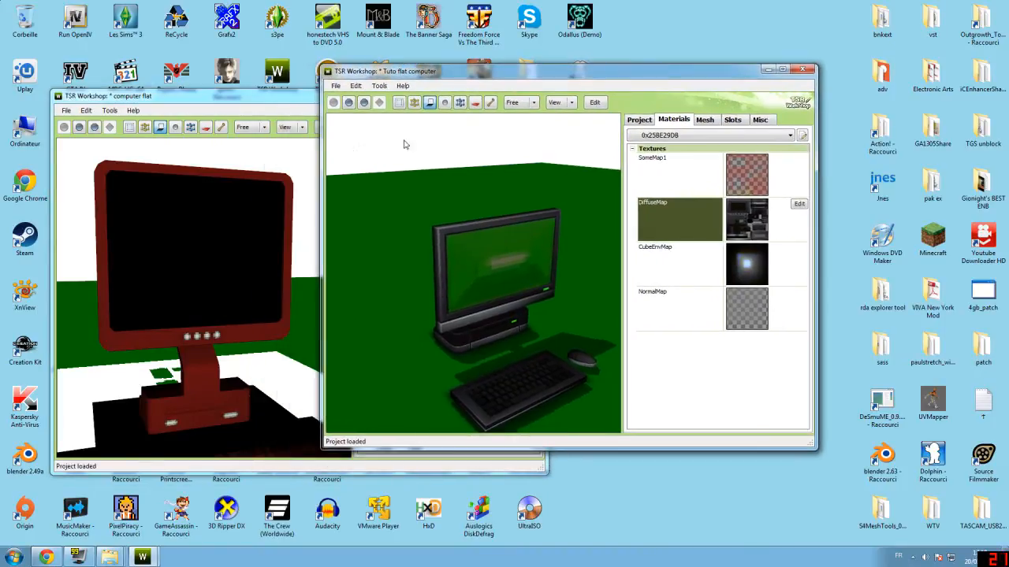
left_click_drag(297, 100, 390, 94)
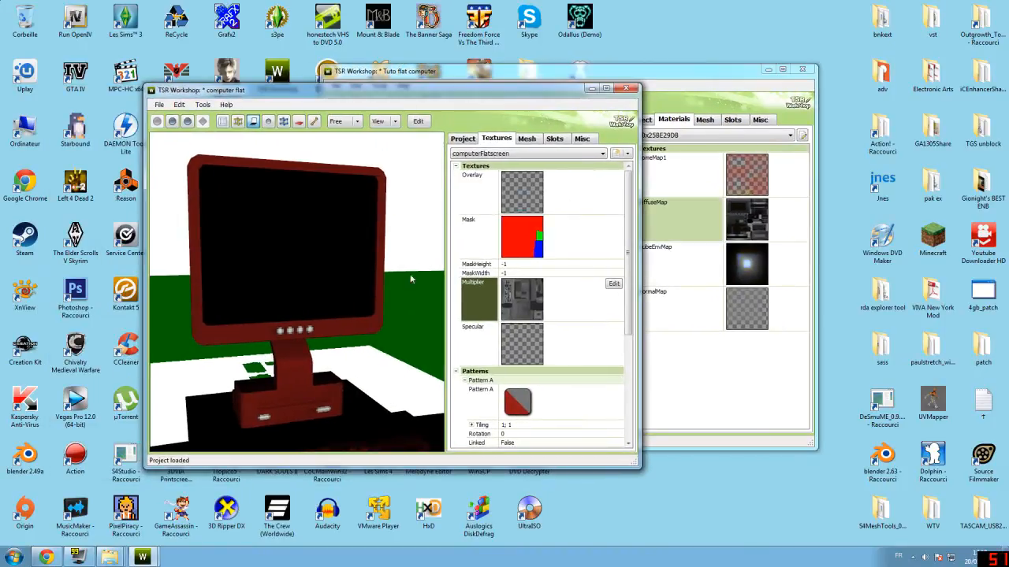
scroll(330, 264, "down", 3)
left_click_drag(330, 264, 340, 280)
Step: Check the Sims 3 computer's Project settings and return to its list of textures
left_click(587, 197)
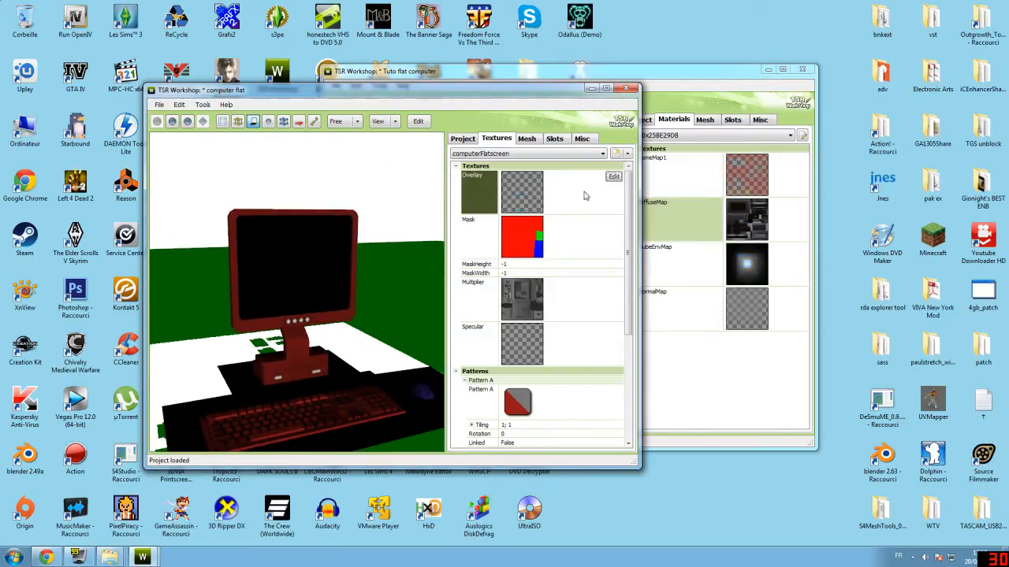
left_click(454, 140)
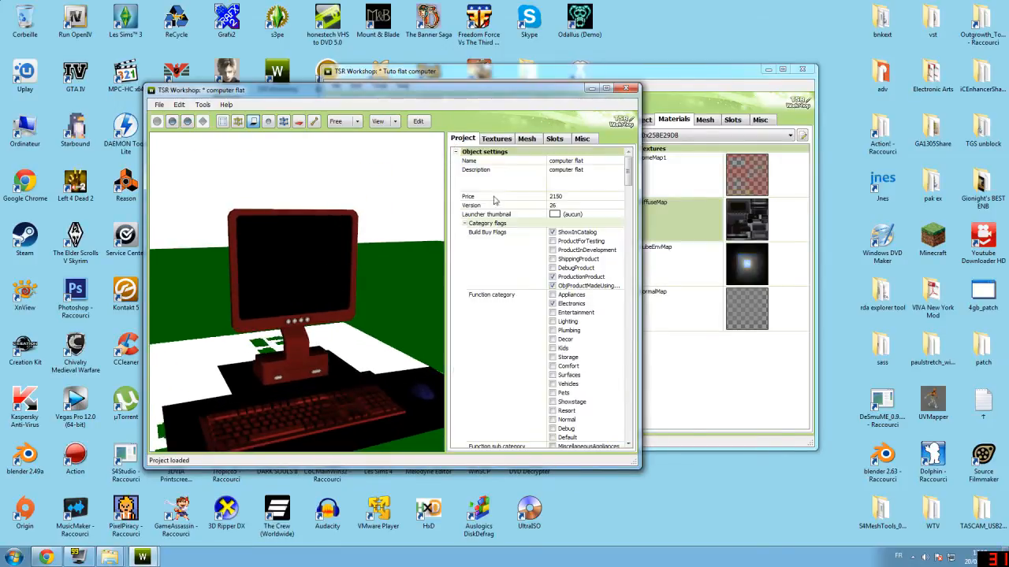
left_click_drag(628, 186, 629, 166)
left_click(497, 139)
mouse_move(627, 234)
left_mouse_down()
mouse_move(648, 321)
mouse_move(647, 265)
mouse_move(632, 239)
left_mouse_up()
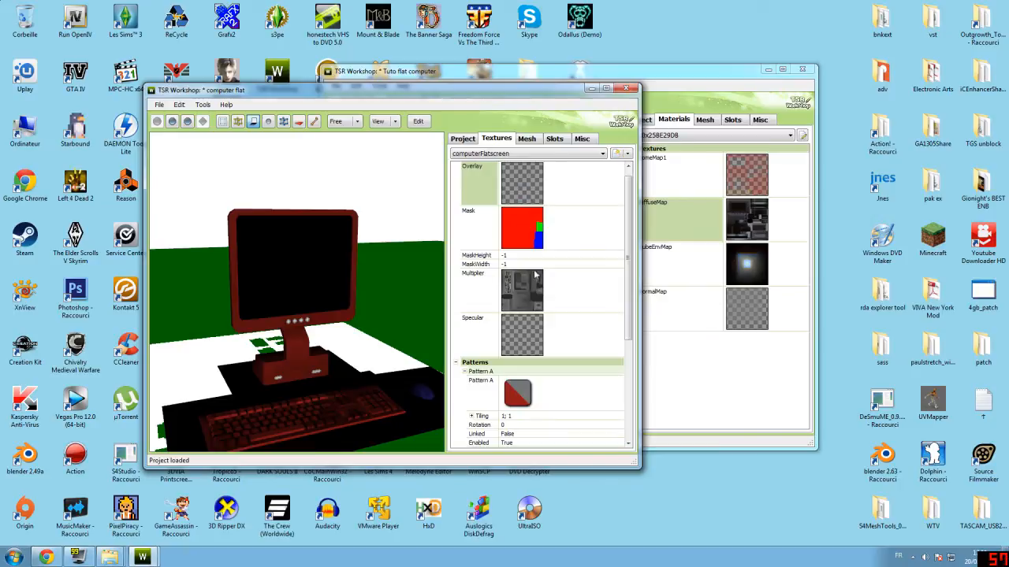
Step: Choose the first computerFlatscreen texture variation and open its Overlay texture in the image editor
left_click(477, 181)
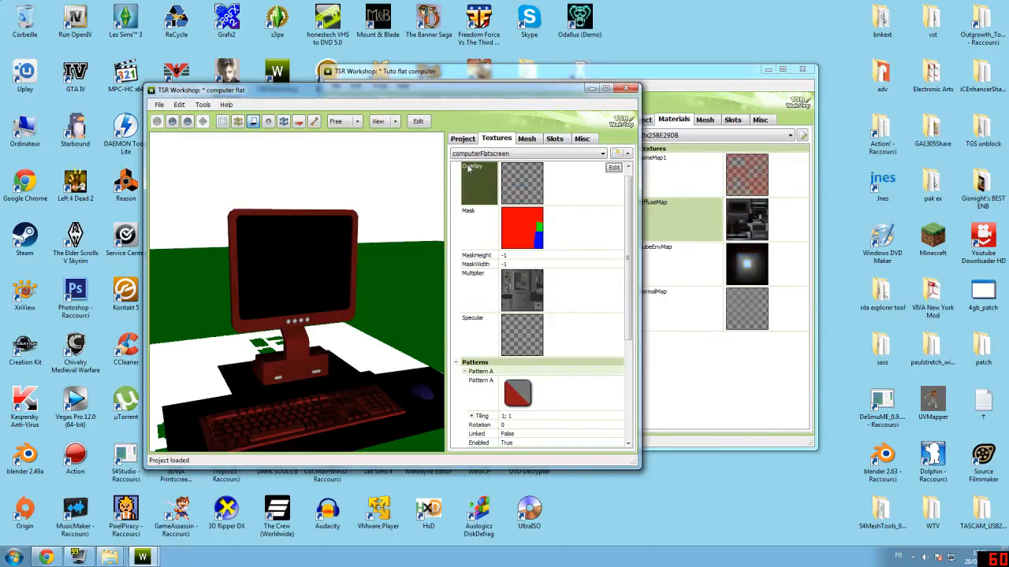
left_click(492, 154)
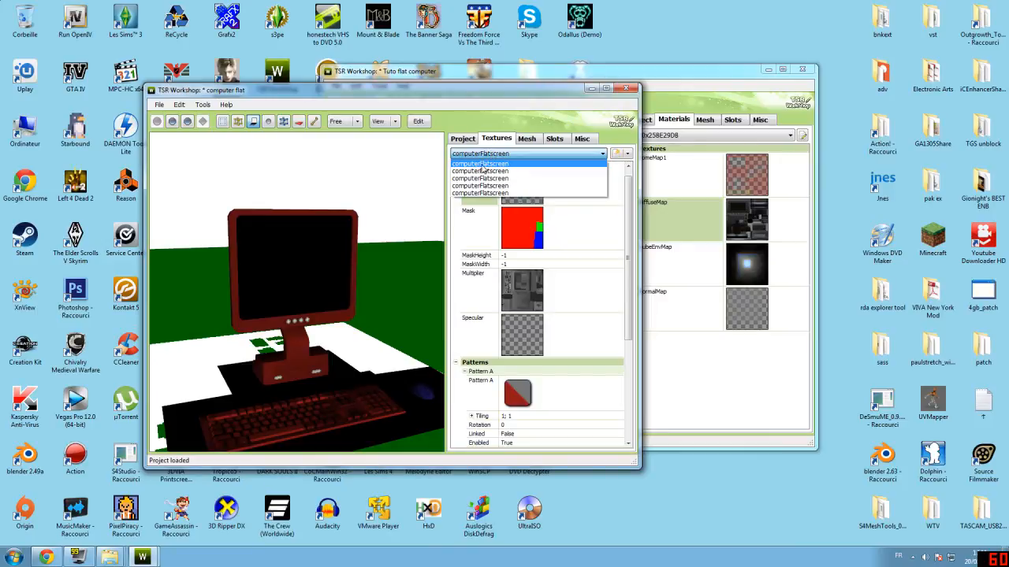
left_click(482, 167)
left_click(613, 178)
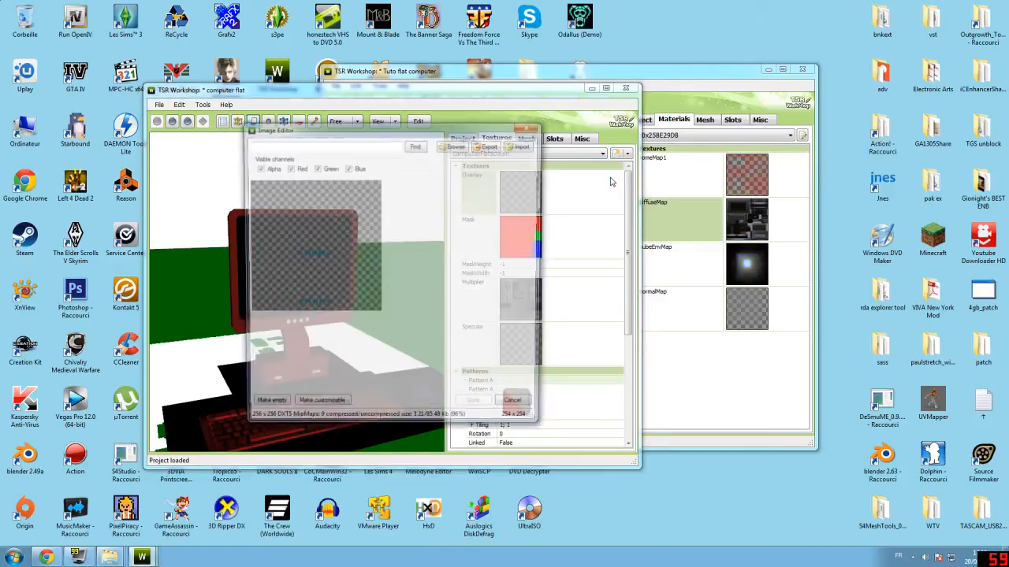
left_click_drag(502, 134, 448, 139)
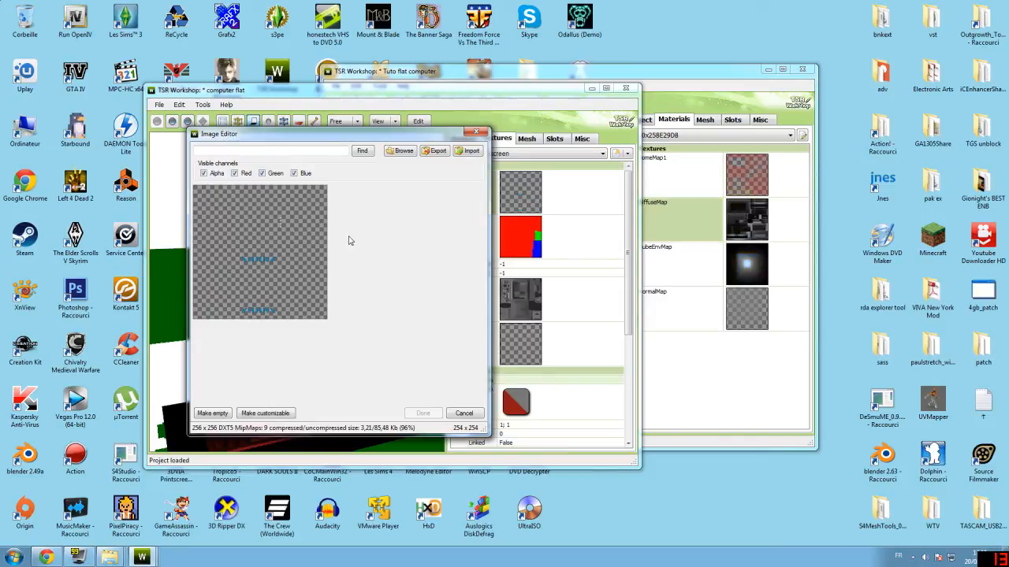
Step: Start exporting the Overlay texture, and create and open a folder named "flat computer" inside the tsr workshop folder
left_click(446, 152)
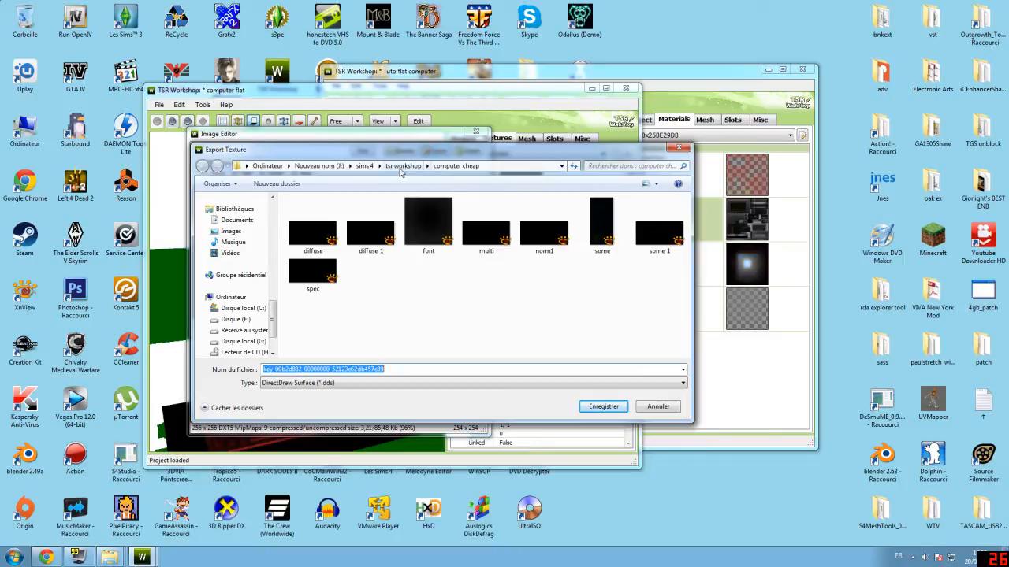
left_click(401, 167)
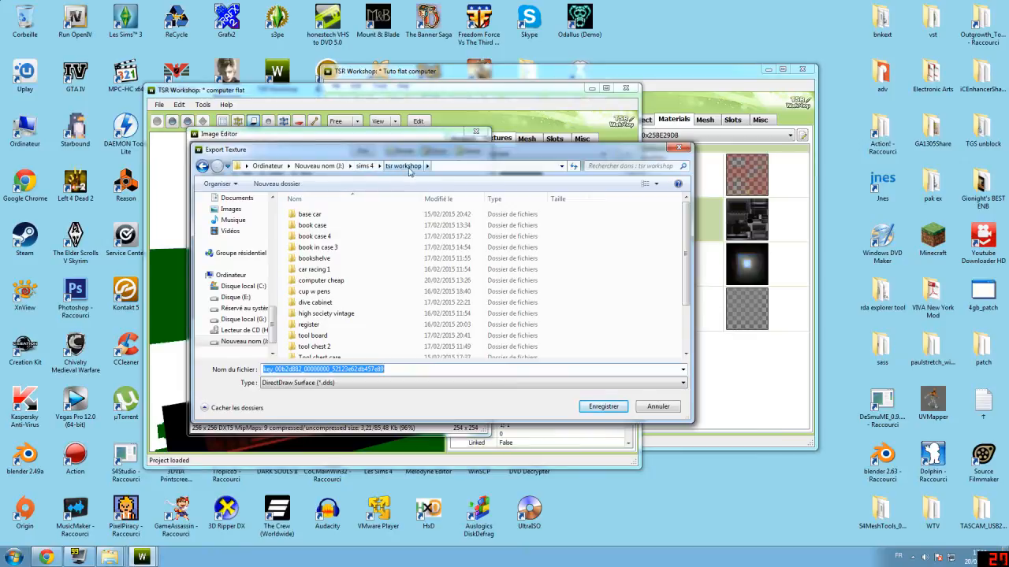
right_click(621, 258)
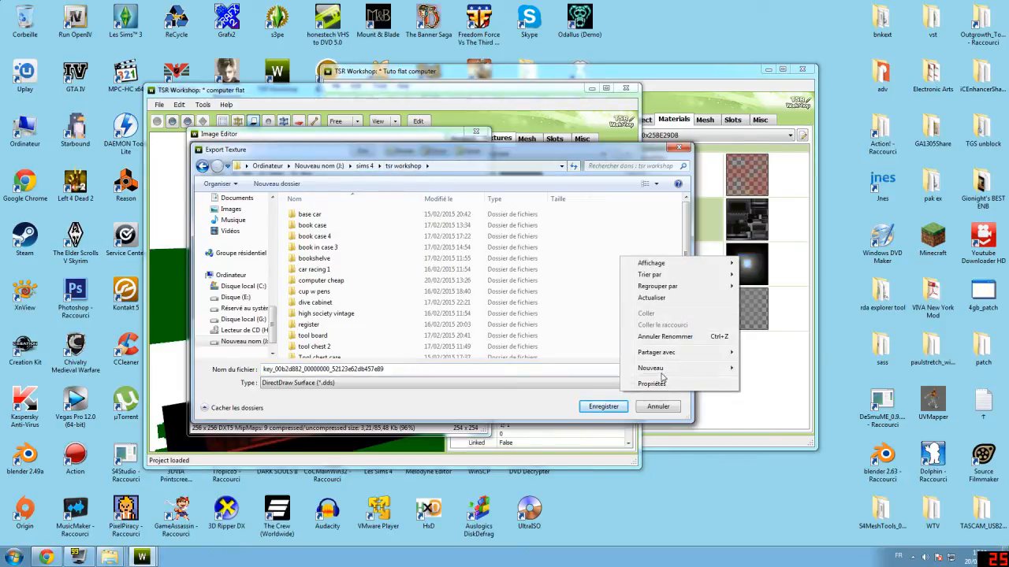
mouse_move(659, 370)
left_click(763, 368)
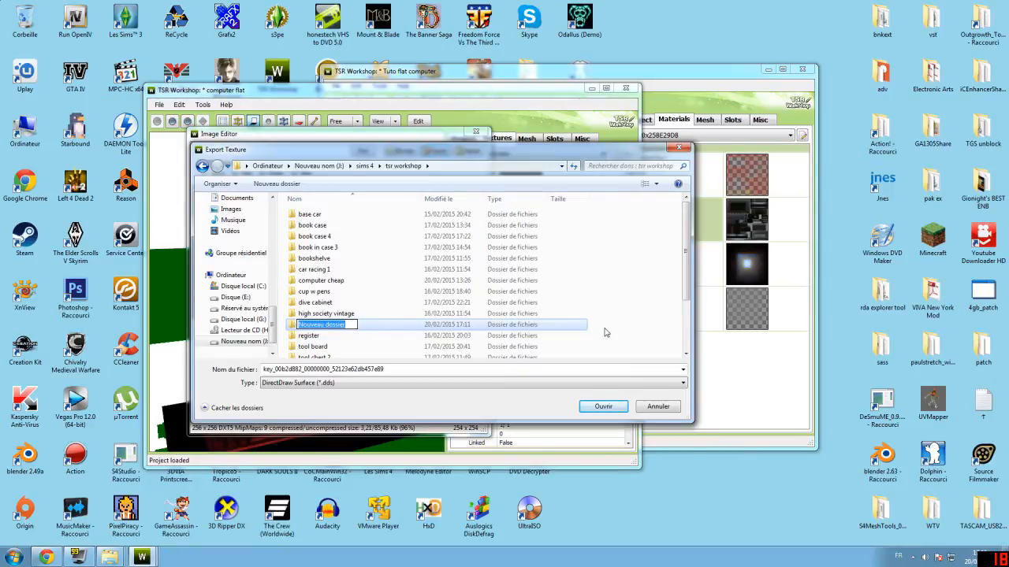
type("f")
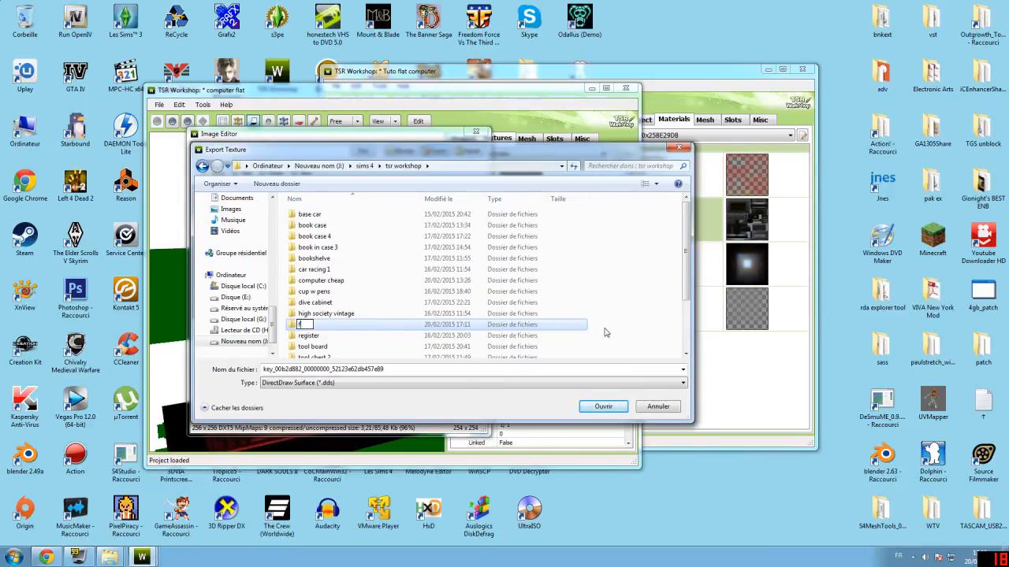
type("lat comput")
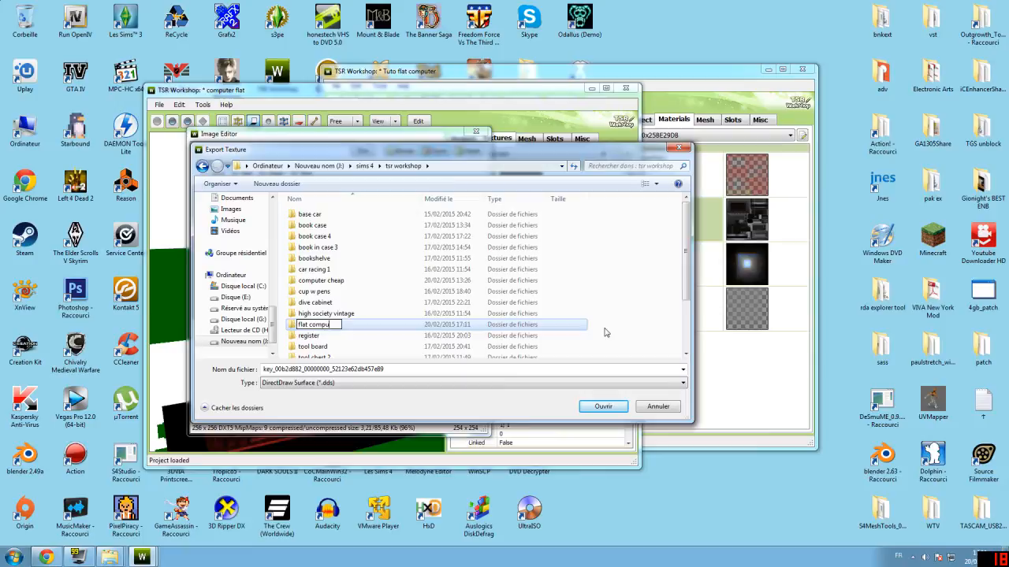
key("Return")
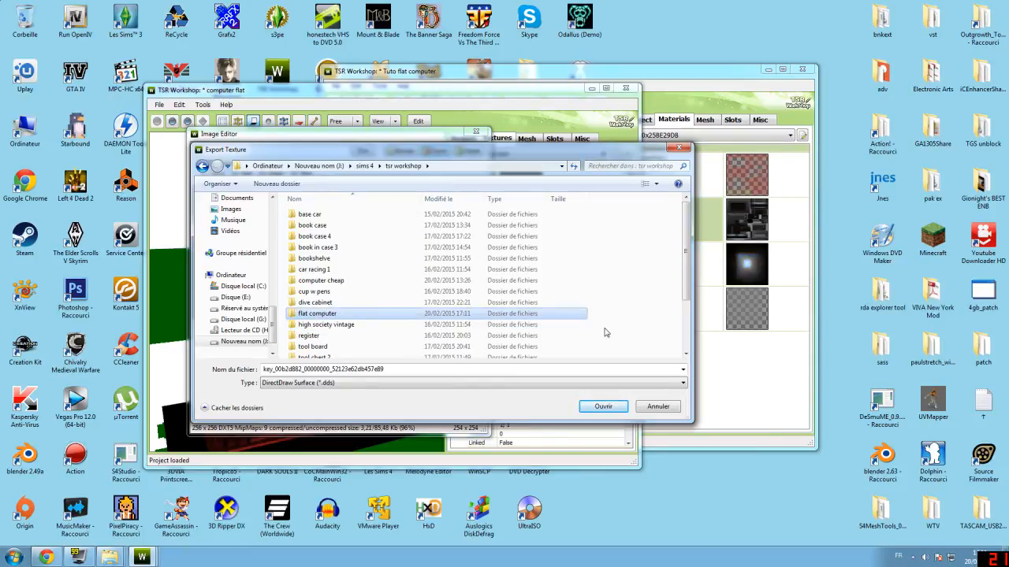
key("Return")
Step: Export the Overlay texture as the DDS file "overlay" into the flat computer folder, and close the image editor
left_click_drag(428, 155, 742, 144)
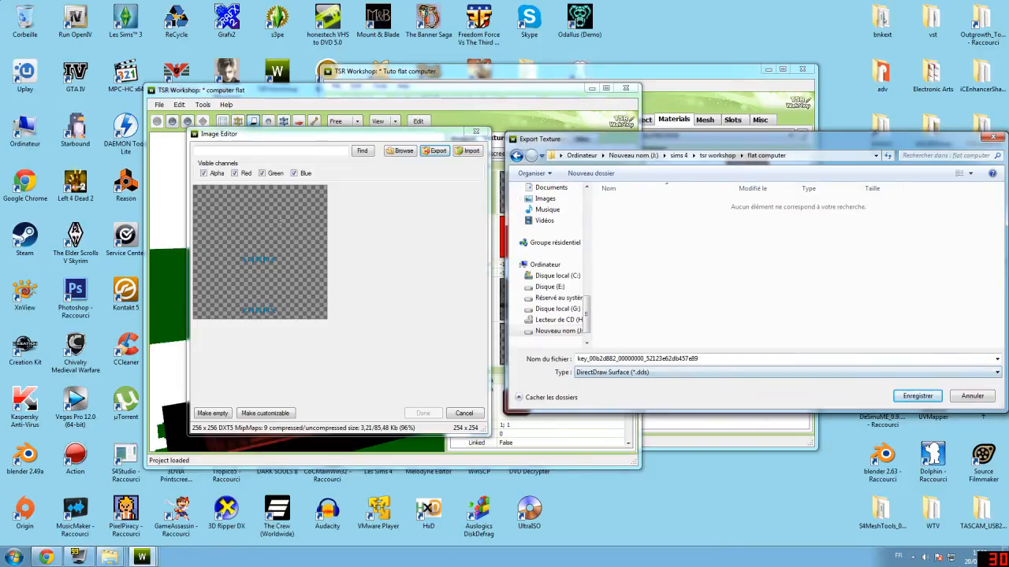
left_click_drag(716, 359, 463, 362)
type("c")
type("verlay")
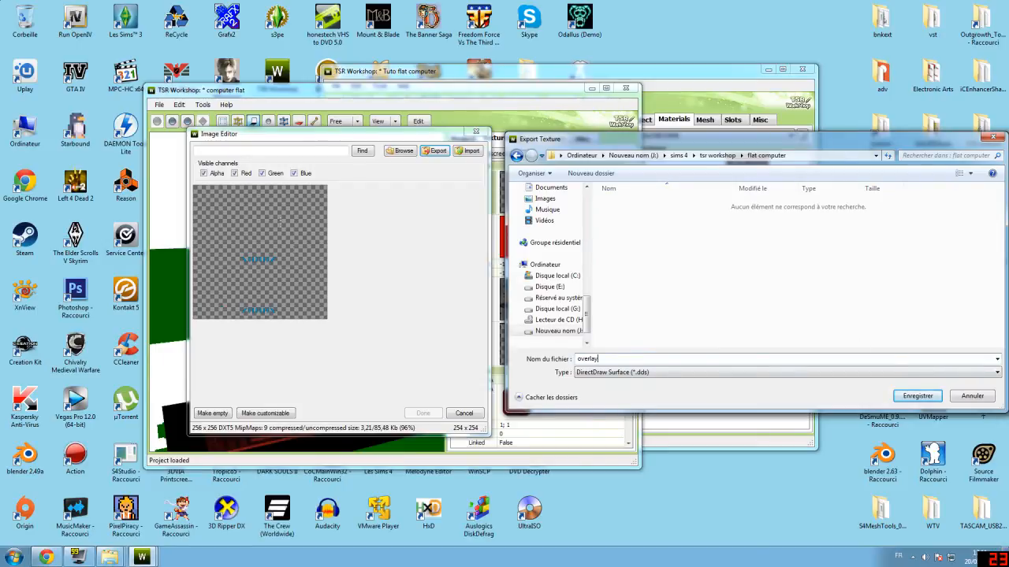
left_click(917, 397)
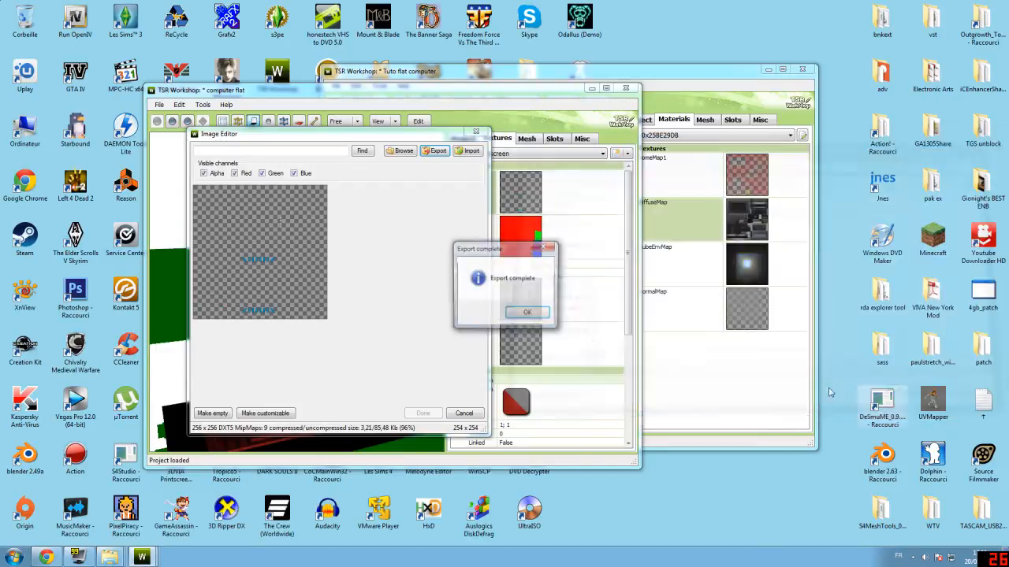
left_click(528, 314)
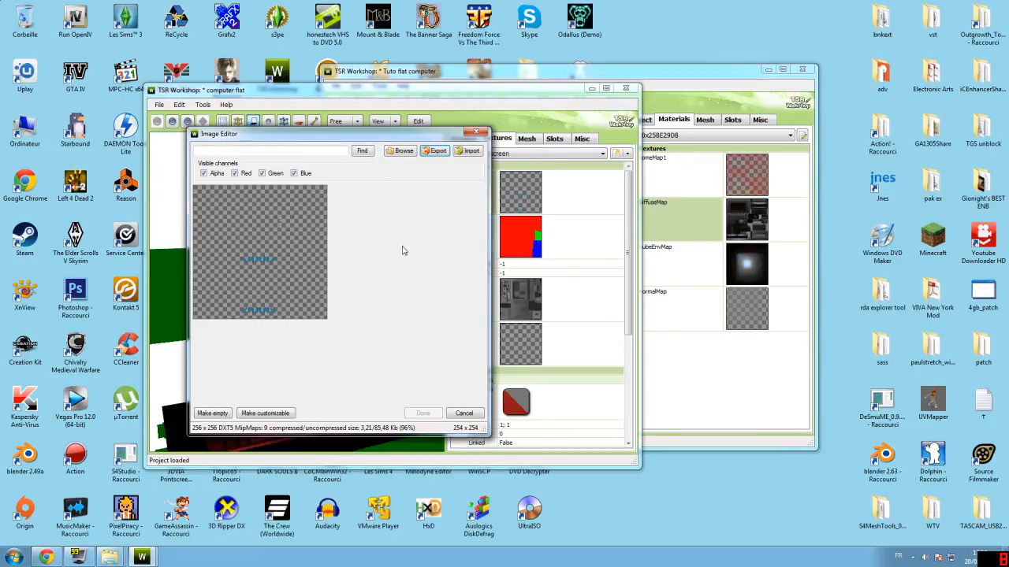
left_click_drag(424, 140, 418, 151)
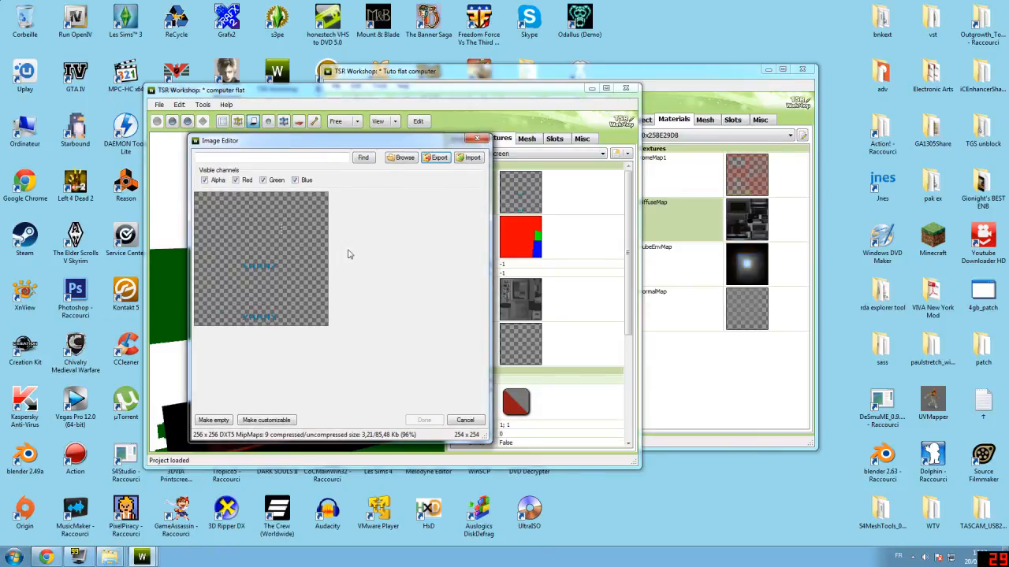
left_click(477, 139)
Step: Select the Mask texture and examine the Sims 3 computer's monitor, base and keyboard from several angles in the preview
left_click(559, 251)
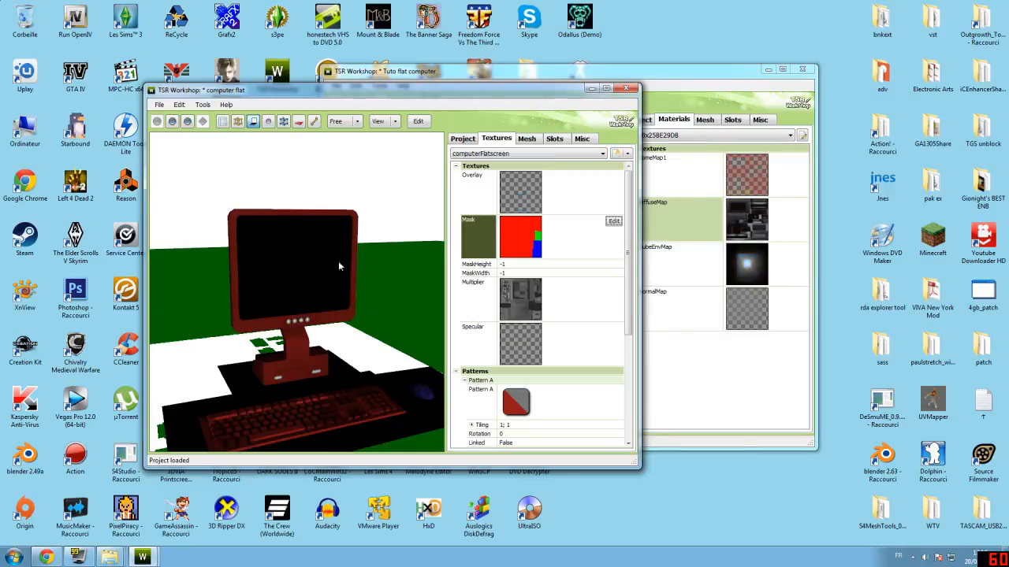
mouse_move(269, 251)
left_mouse_down()
mouse_move(447, 262)
mouse_move(273, 269)
left_mouse_up()
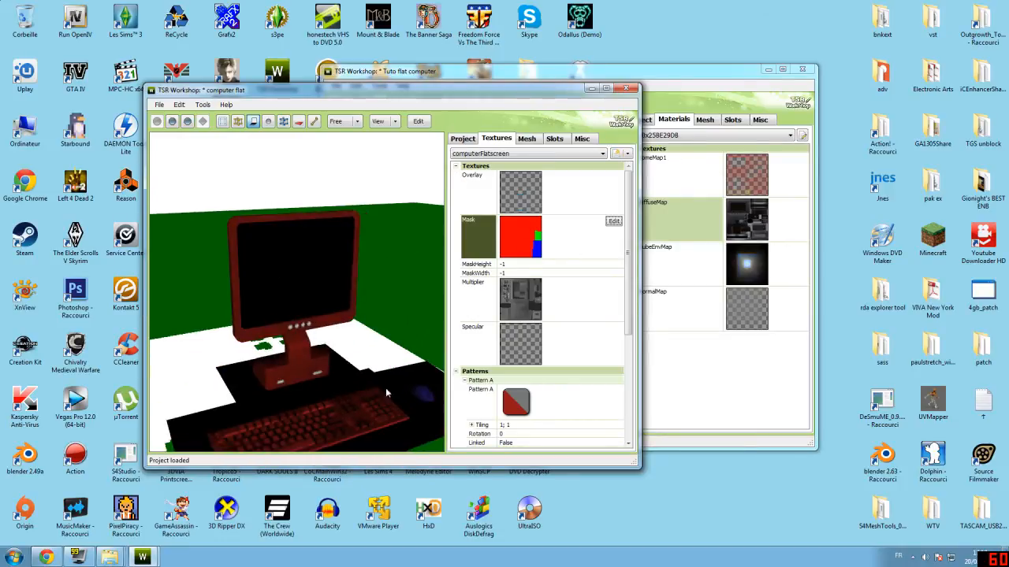
left_click_drag(220, 339, 333, 324)
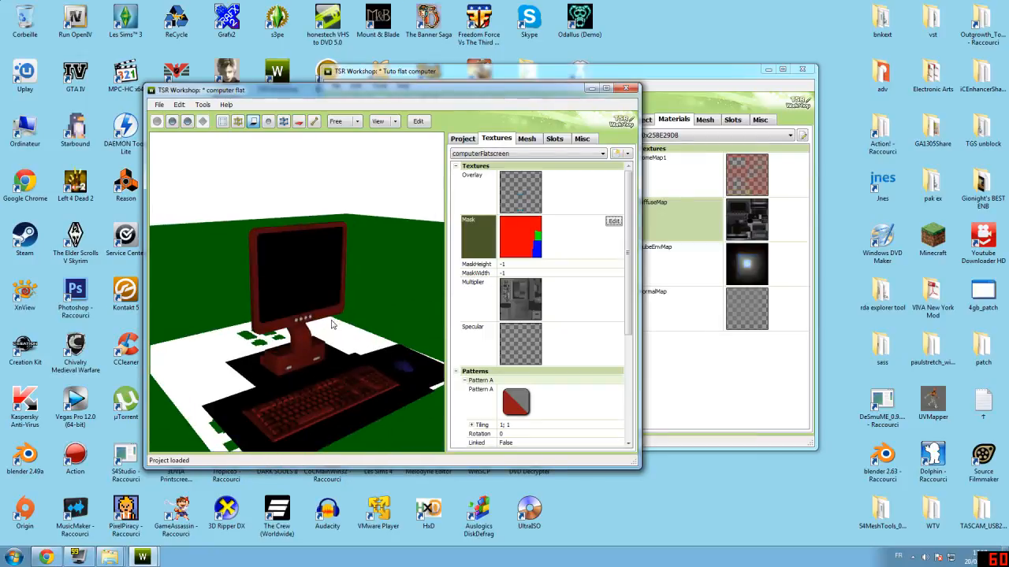
mouse_move(309, 288)
left_mouse_down()
mouse_move(304, 297)
mouse_move(299, 282)
left_mouse_up()
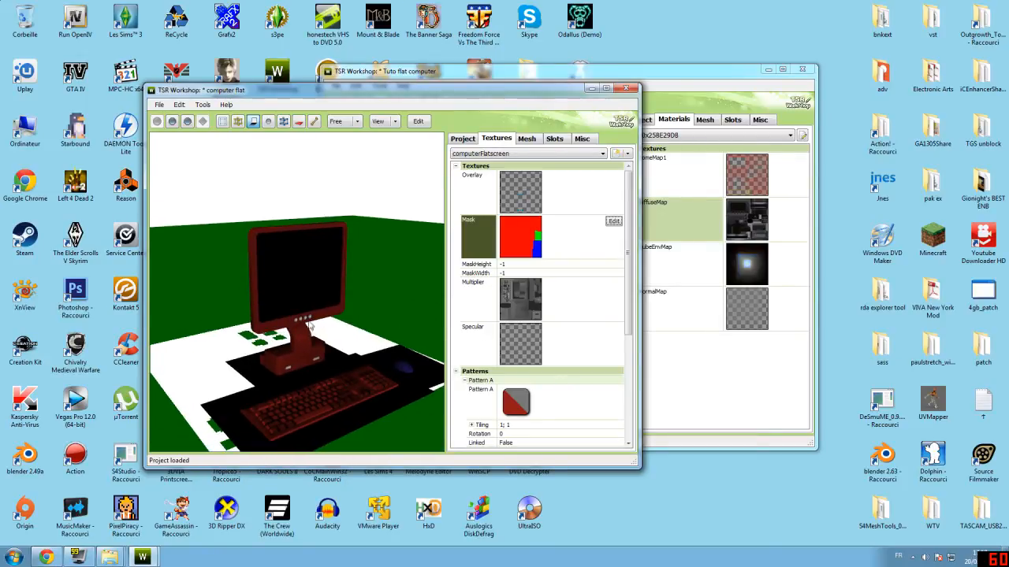
mouse_move(308, 323)
left_mouse_down()
mouse_move(401, 315)
mouse_move(291, 323)
left_mouse_up()
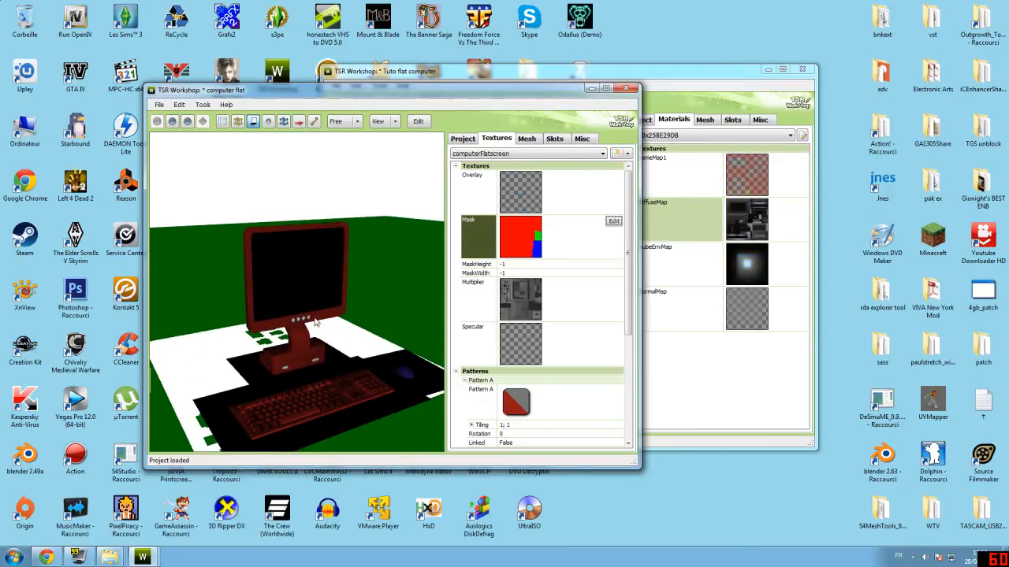
left_click_drag(309, 319, 315, 320)
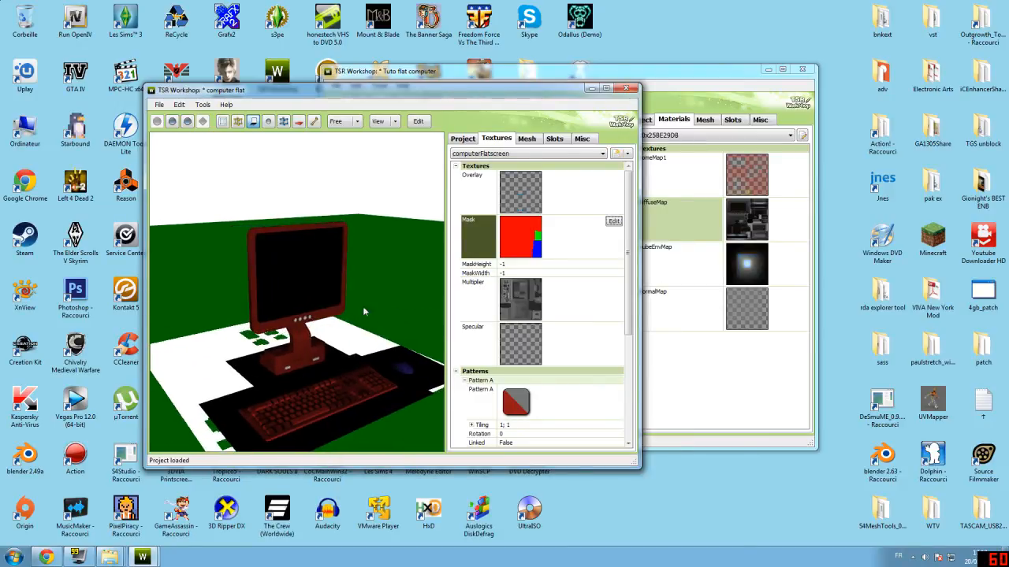
left_click_drag(321, 305, 323, 319)
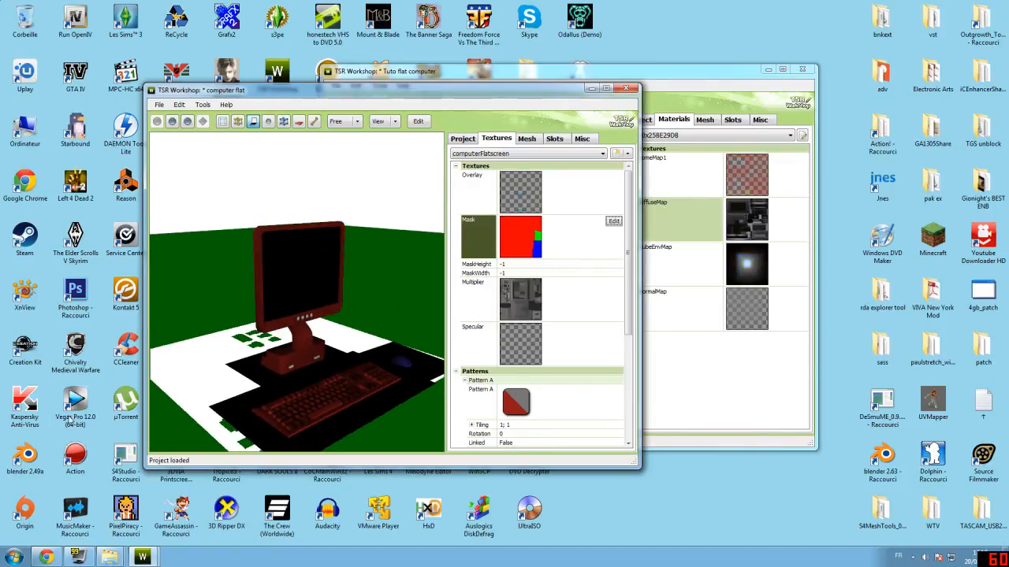
left_click_drag(425, 299, 346, 301)
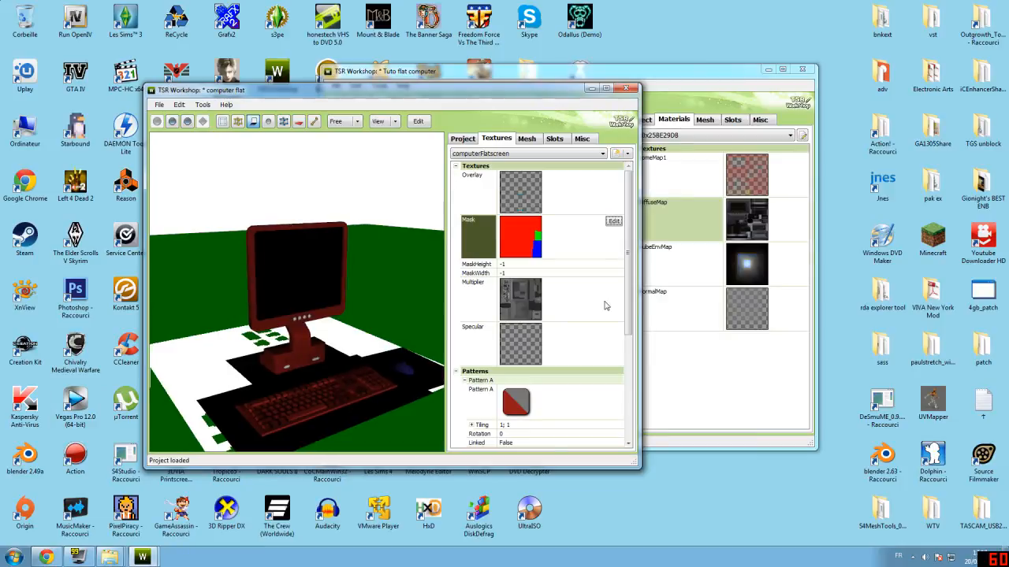
Step: Export the Multiplier texture as the DDS file "multiplier_ts3" into the flat computer folder, and close the image editor
left_click(605, 305)
left_click(613, 285)
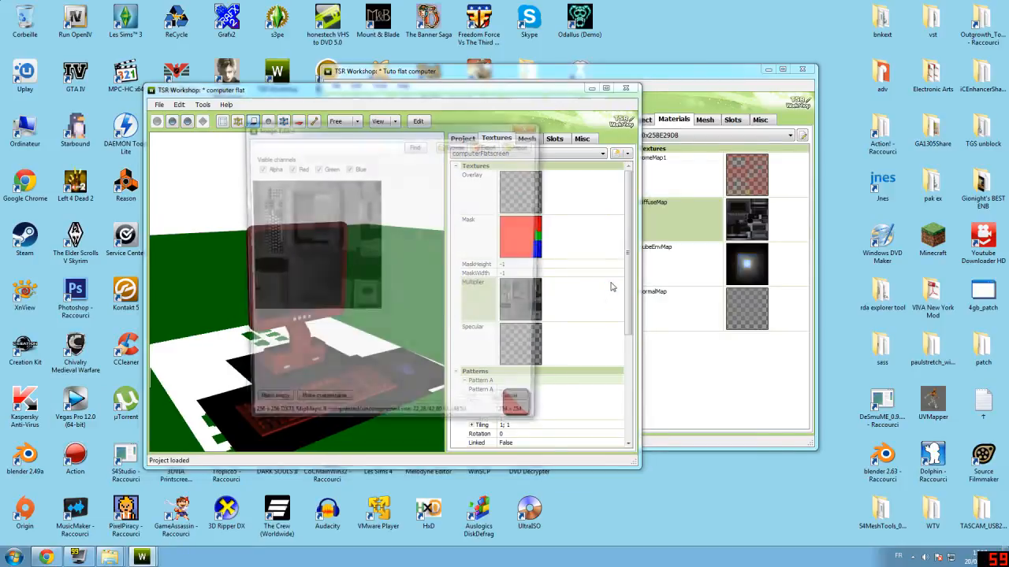
left_click_drag(412, 135, 311, 151)
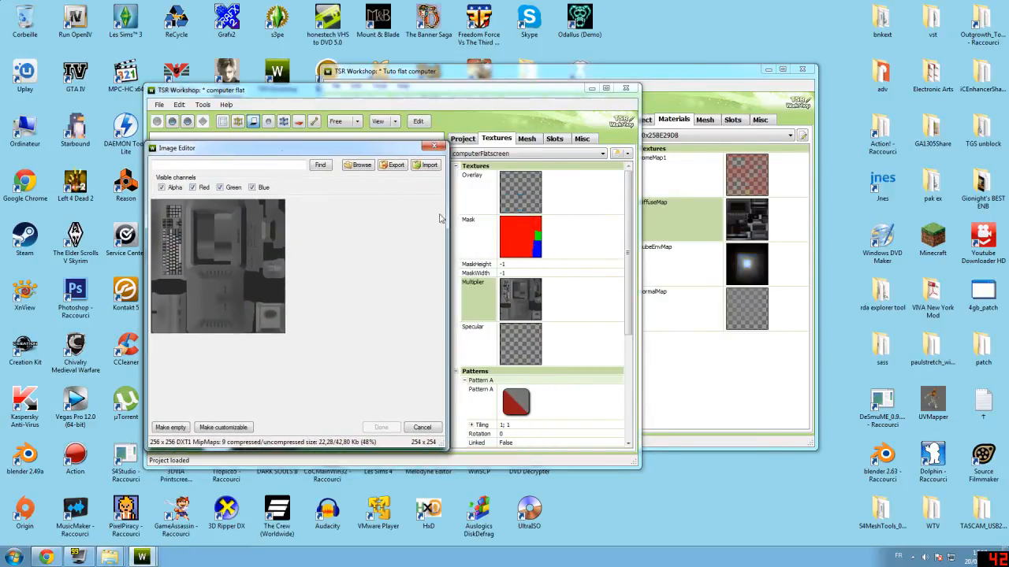
left_click_drag(379, 144, 360, 120)
left_click(391, 147)
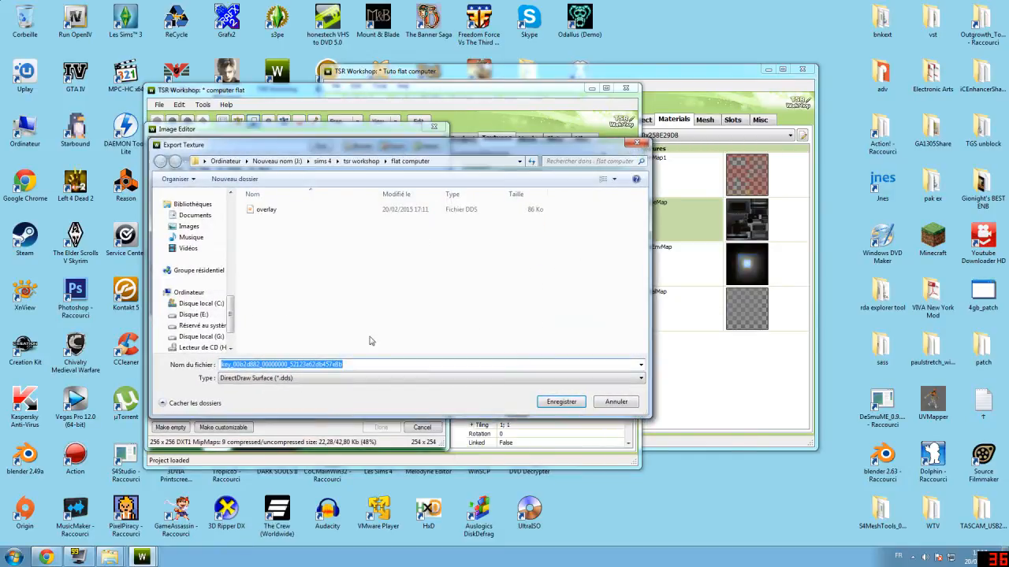
type("multiplier_ts3")
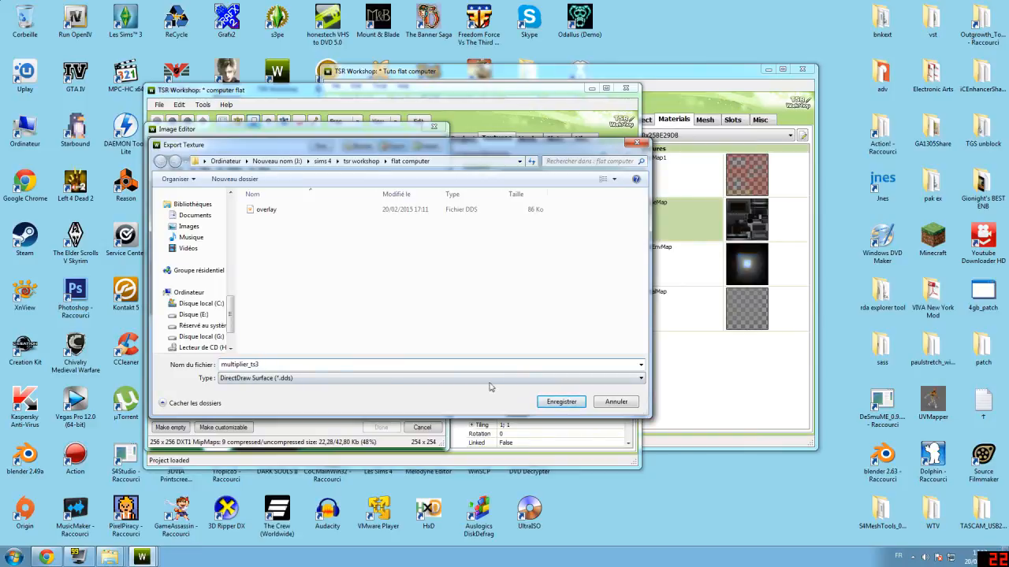
left_click(561, 402)
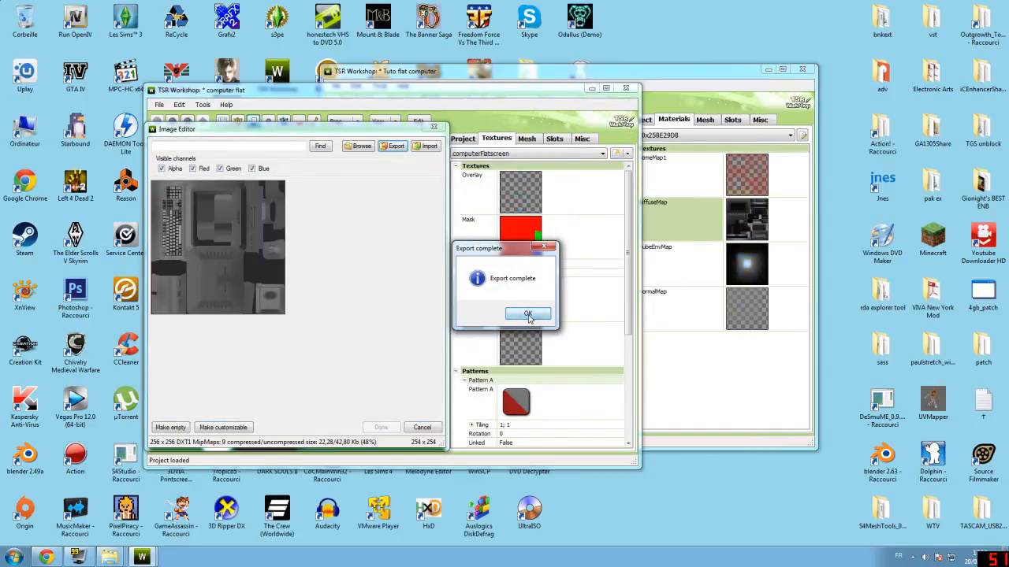
left_click(528, 314)
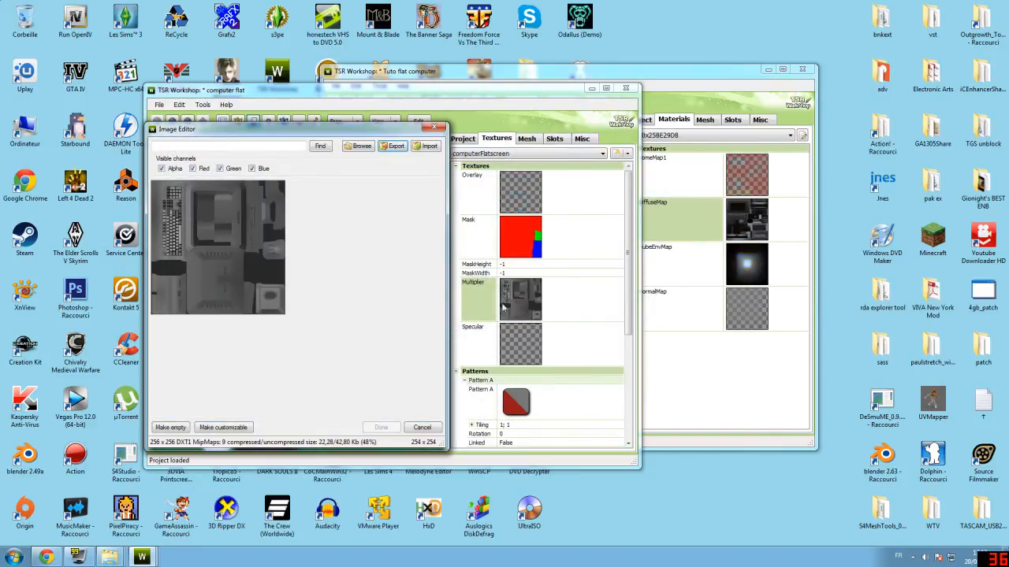
left_click(436, 129)
Step: Inspect the Sims 3 computer's Specular texture in the image editor and close it
left_click(612, 337)
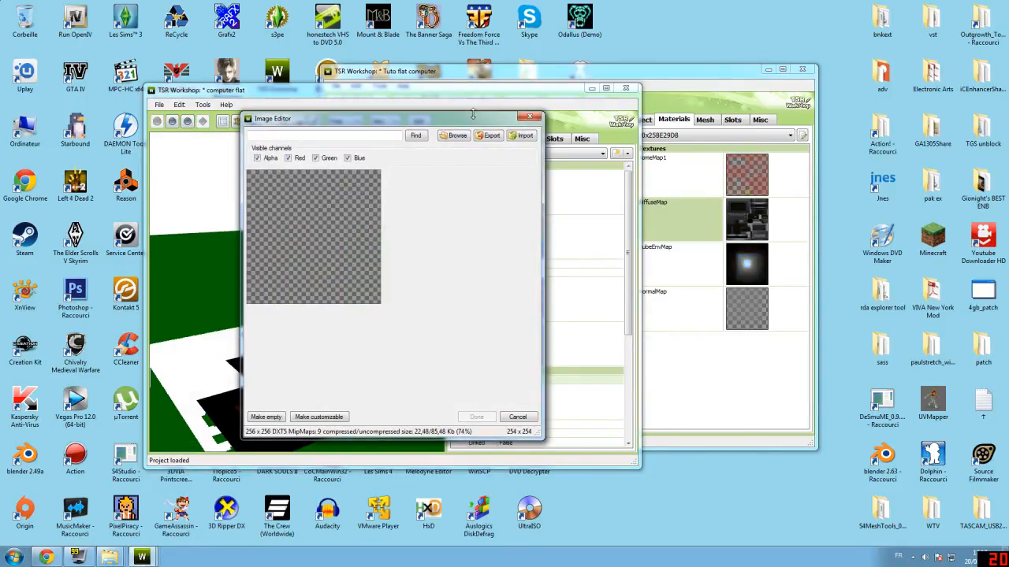
left_click_drag(473, 116, 354, 126)
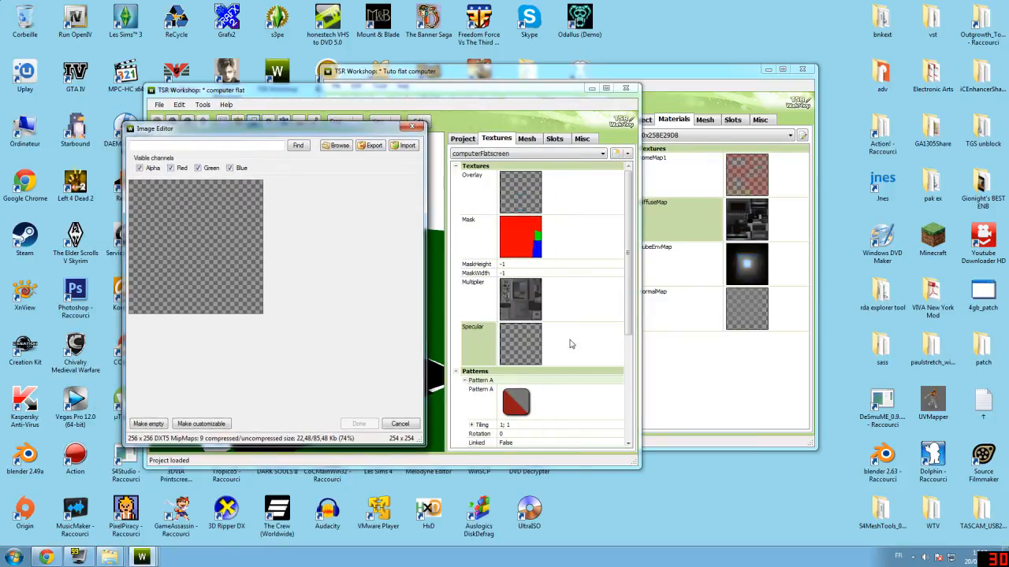
left_click(412, 128)
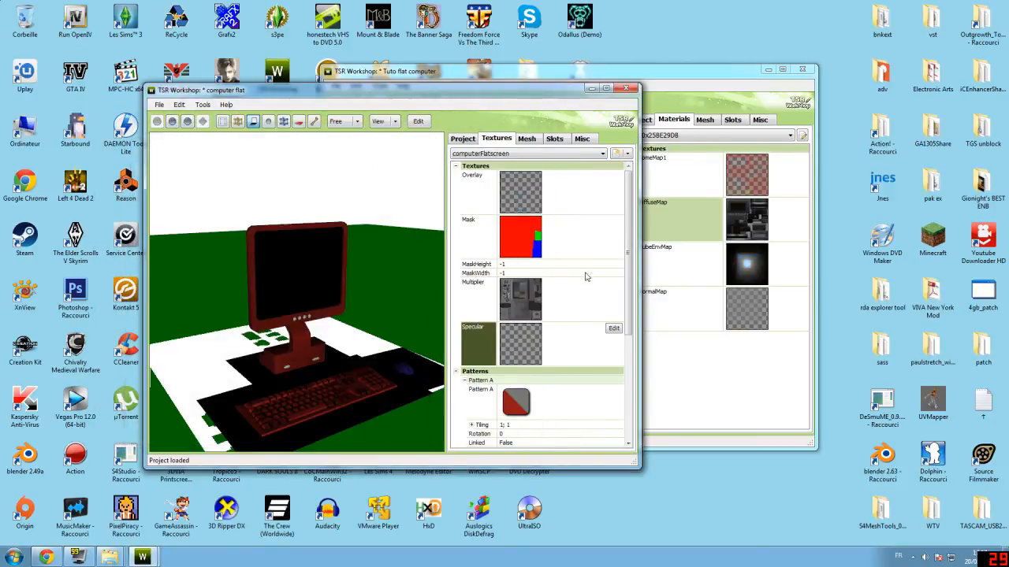
Step: Reopen the Specular texture in the image editor and start exporting it as a DDS file into the flat computer folder
left_click(613, 329)
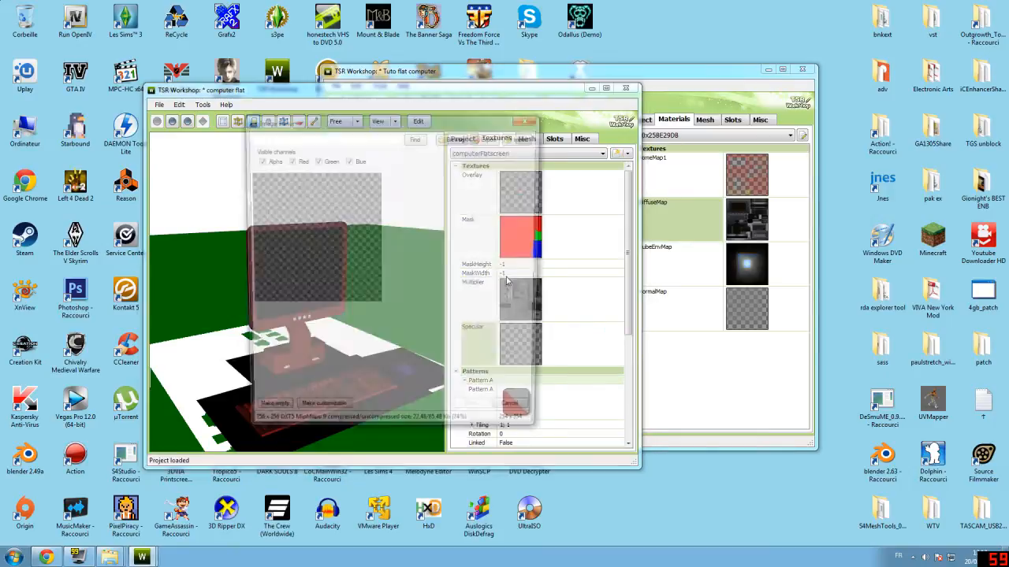
left_click_drag(404, 123, 356, 111)
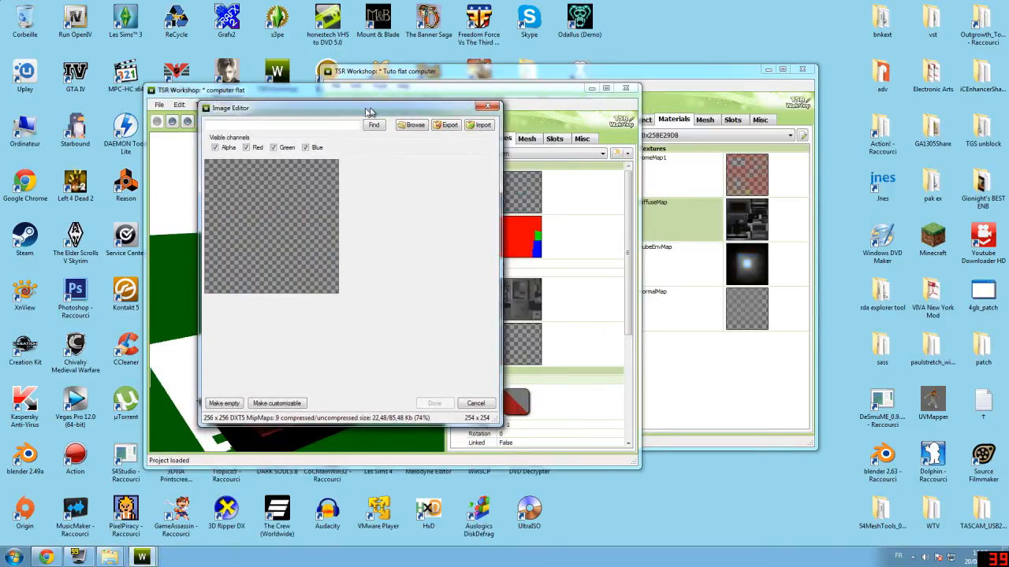
left_click(442, 127)
type("t")
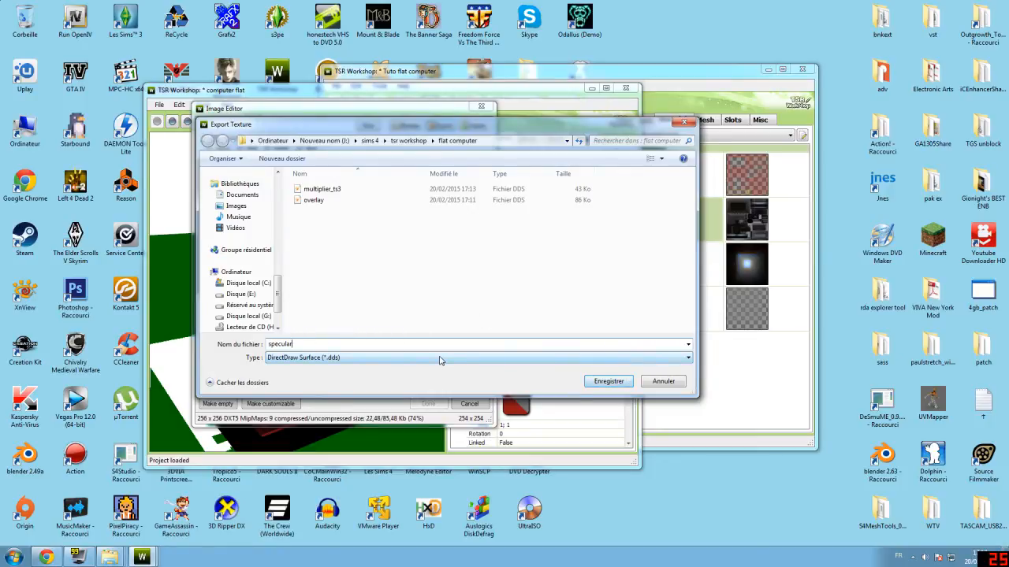
Step: Rename the previously exported overlay file in the flat computer folder as "overlay_ts3"
right_click(340, 202)
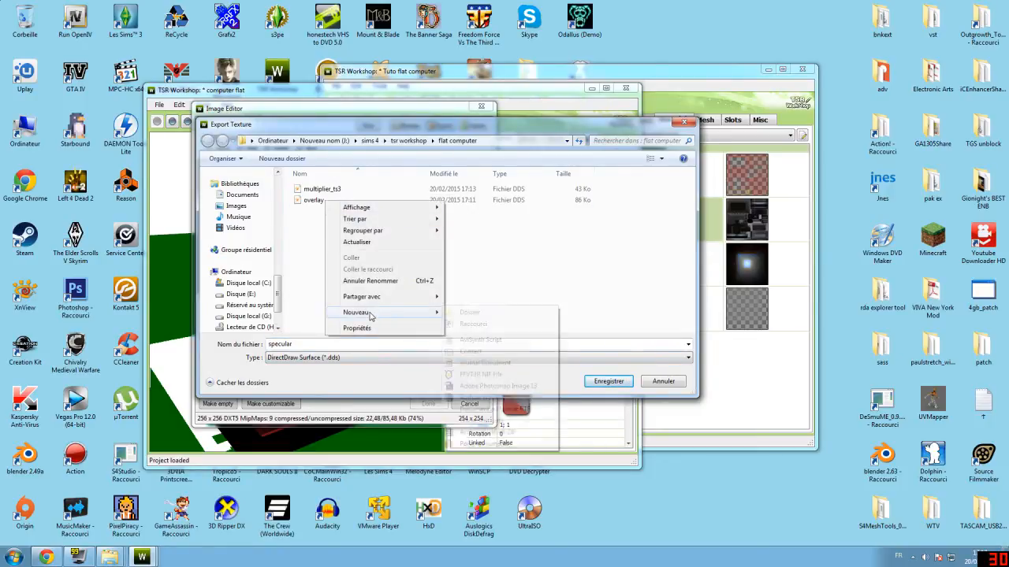
left_click(309, 202)
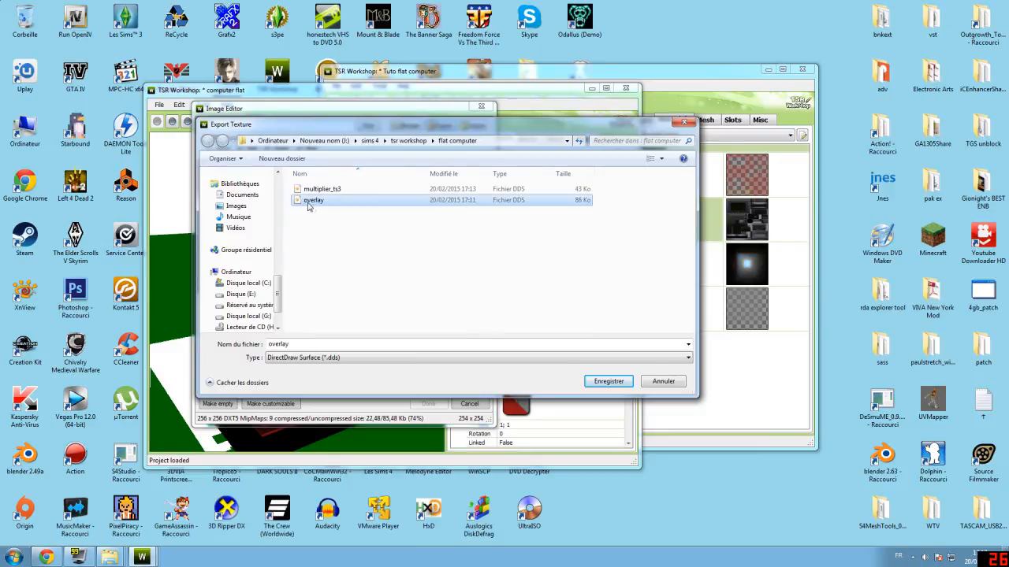
right_click(306, 201)
left_click(337, 429)
left_click(327, 201)
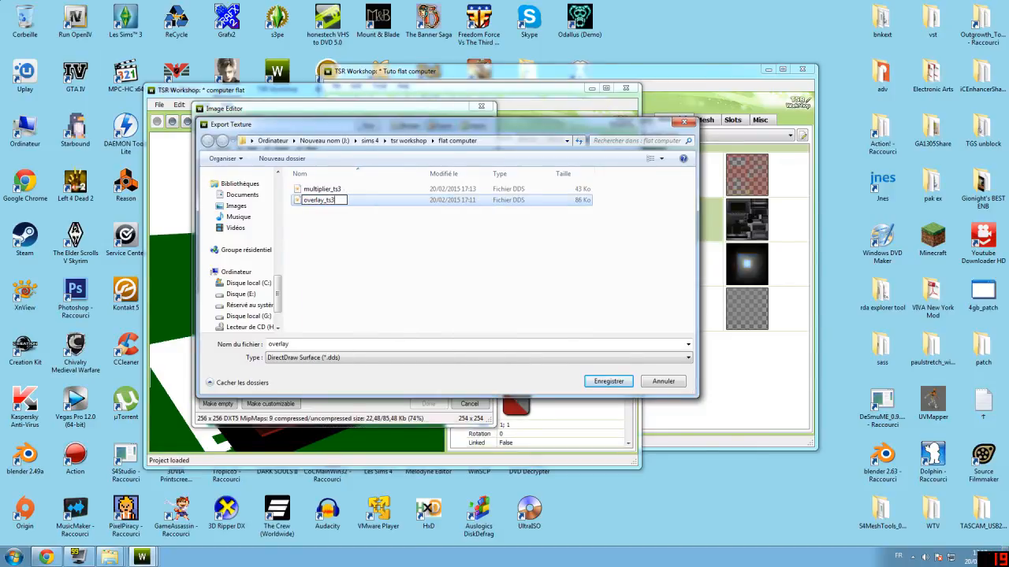
left_click(374, 228)
Step: Save the Specular export as the DDS file "specular_ts" in the flat computer folder, and close the image editor
left_click(347, 344)
type("sp")
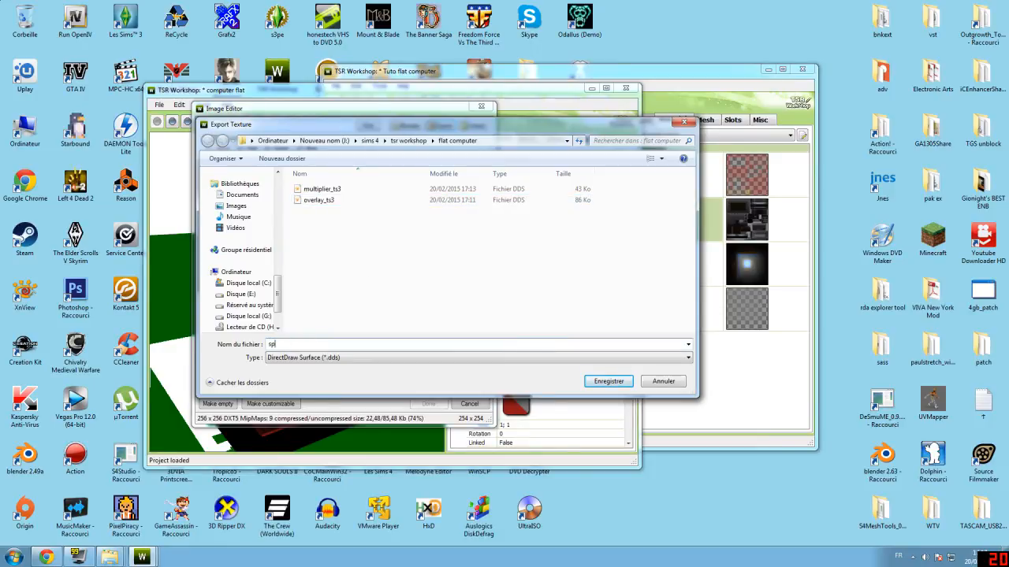
type("ecular_ts")
left_click(627, 380)
left_click(524, 314)
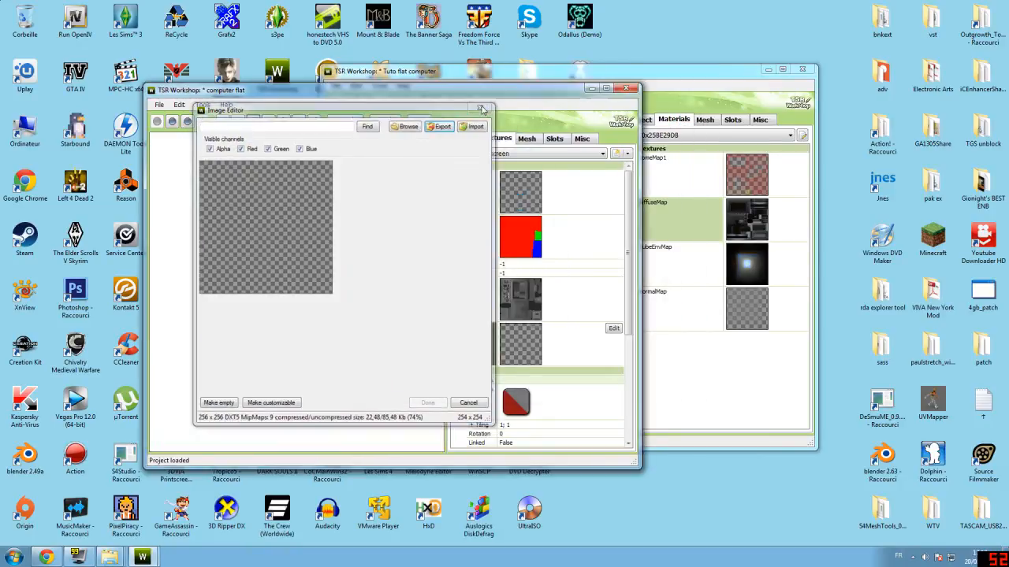
left_click(481, 106)
Step: Rearrange the two project windows and compare the Sims 4 computer's material maps with the Sims 3 computer's textures
left_click_drag(519, 92, 416, 92)
left_click_drag(672, 72, 641, 46)
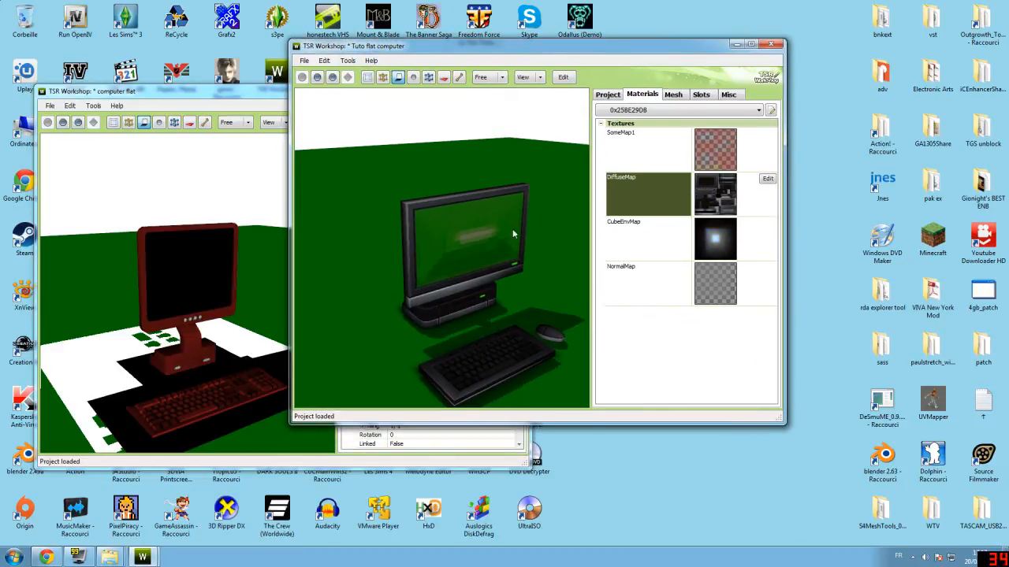
left_click_drag(512, 234, 500, 222)
left_click(769, 148)
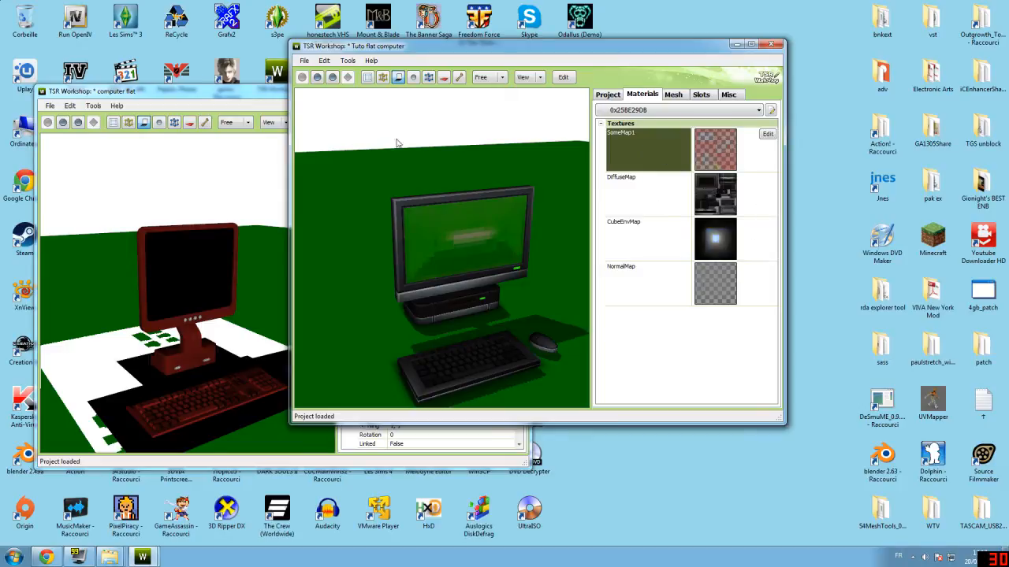
left_click(258, 99)
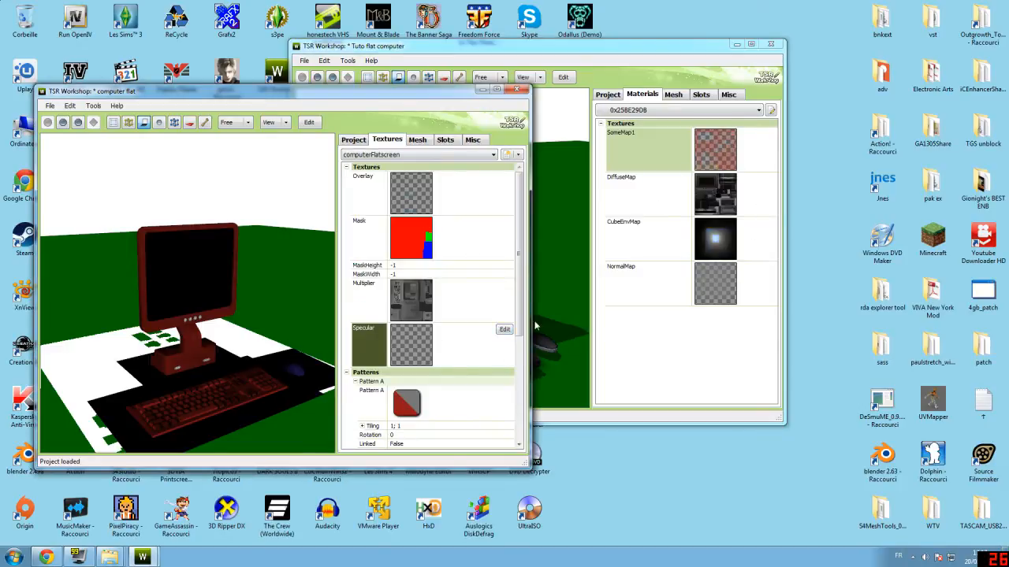
scroll(521, 234, "down", 2)
scroll(521, 234, "up", 2)
left_click(596, 54)
left_click_drag(597, 54, 519, 84)
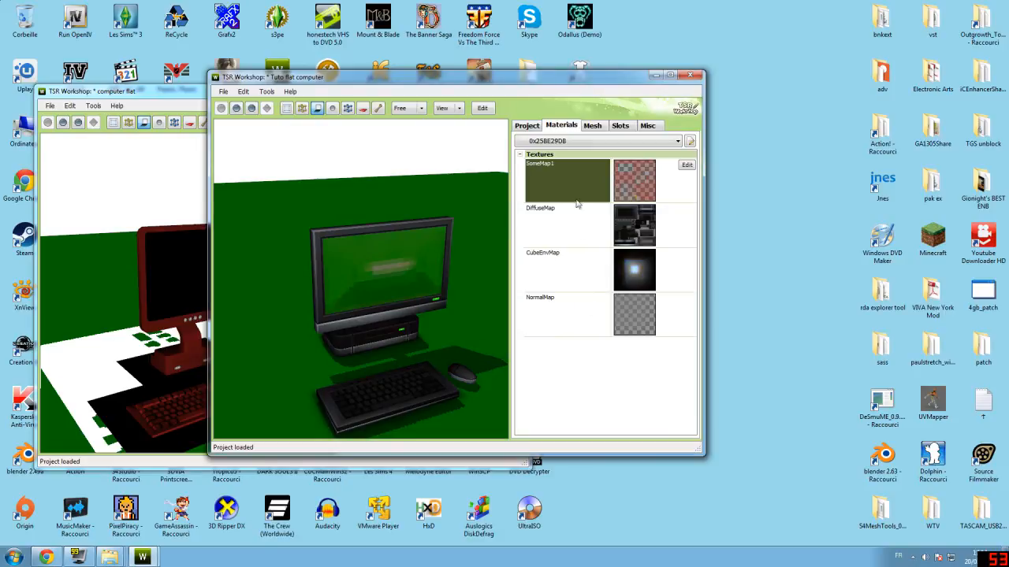
Step: Select the DiffuseMap of the Sims 4 project and examine the computer's front and back in the preview
left_click(674, 236)
left_click(585, 190)
left_click(585, 227)
left_click_drag(414, 285, 393, 299)
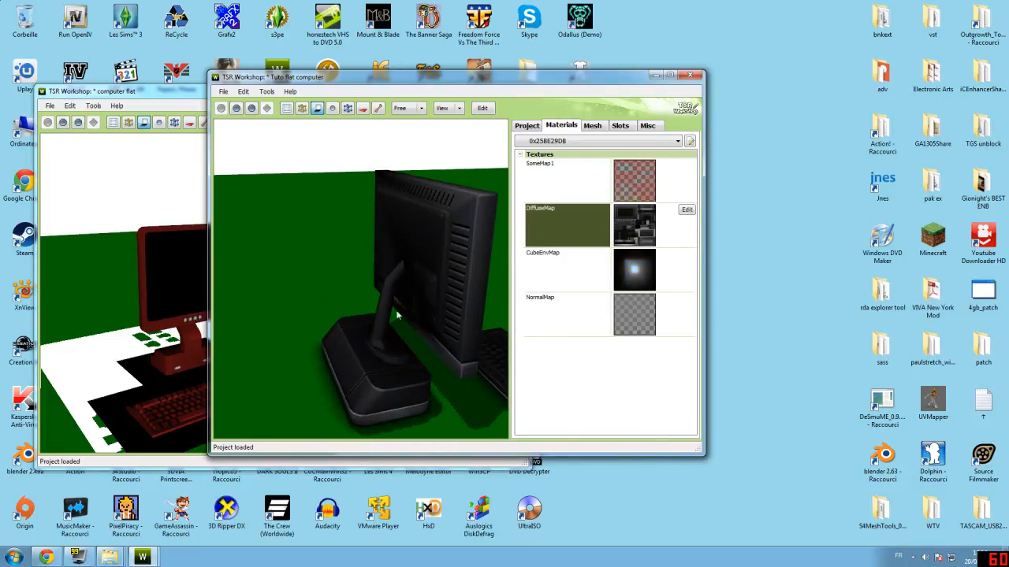
left_click_drag(428, 298, 456, 244)
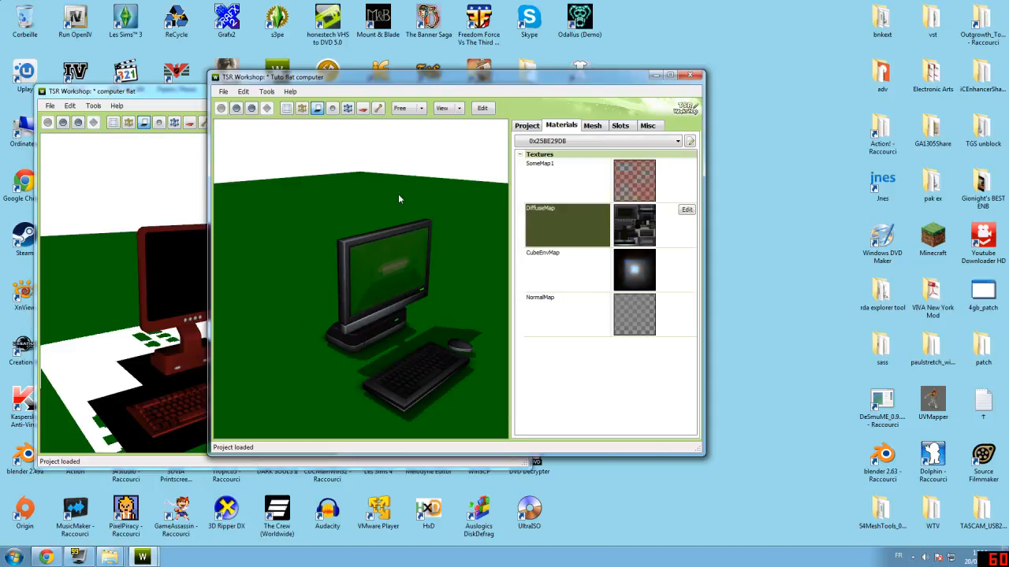
Step: Inspect SomeMap1 in the image editor, close it, and examine the Sims 4 computer's front in the preview
left_click(682, 186)
left_click_drag(438, 280, 364, 282)
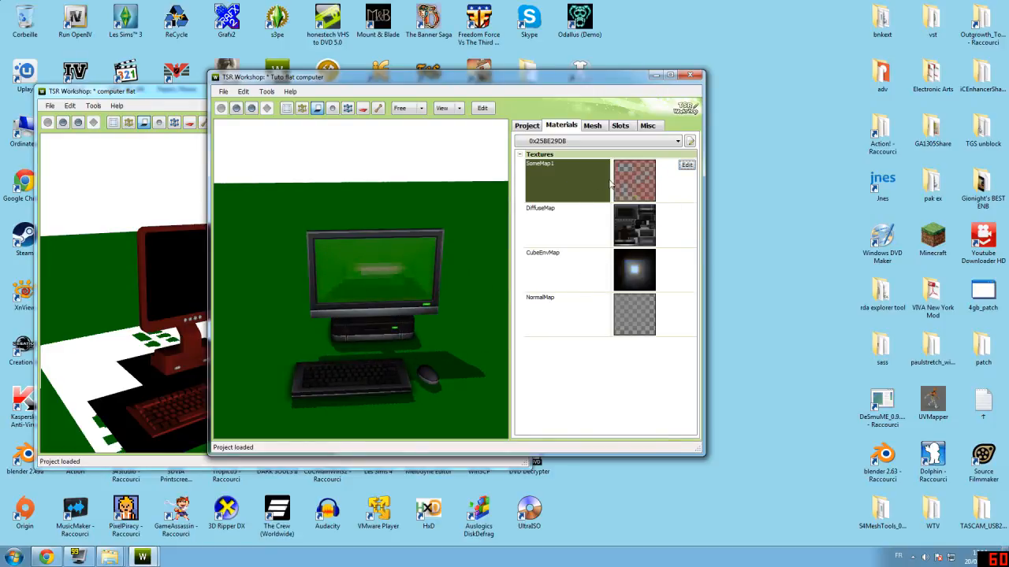
left_click(687, 166)
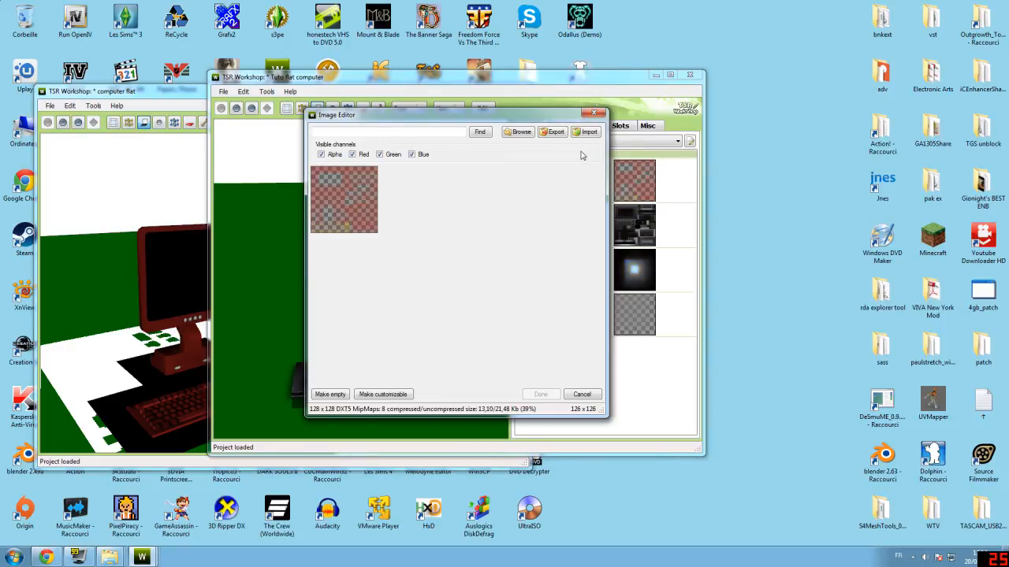
left_click(593, 113)
left_click_drag(327, 247, 412, 248)
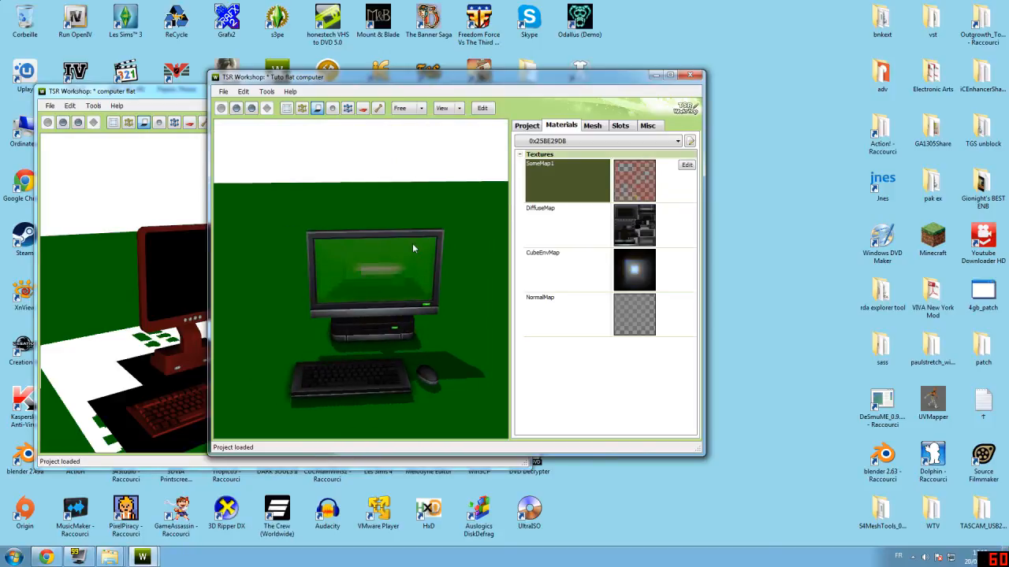
mouse_move(414, 272)
left_mouse_down()
mouse_move(519, 259)
mouse_move(429, 265)
left_mouse_up()
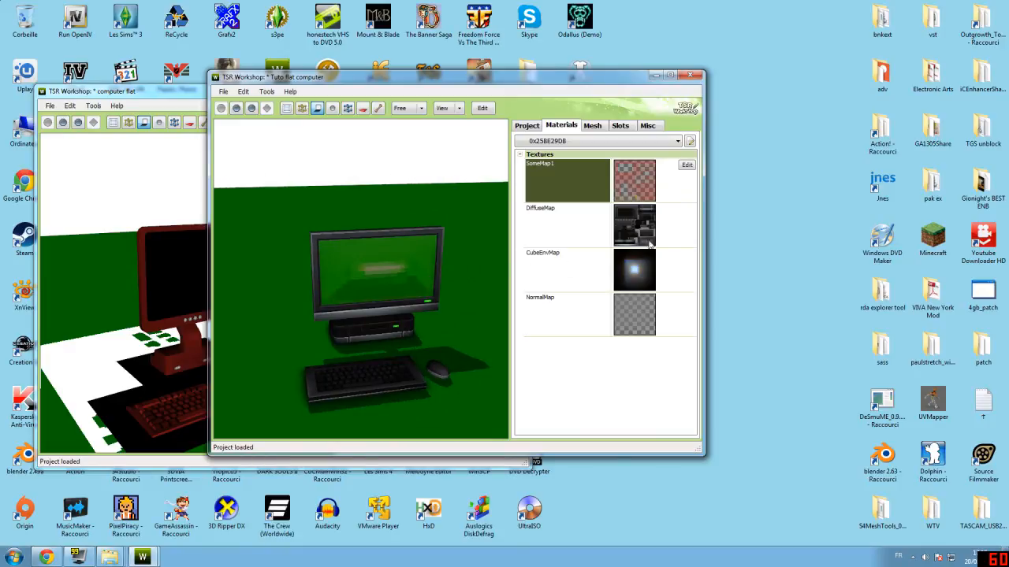
Step: Compare the DiffuseMap with SomeMap1 in the Sims 4 project's materials, ending with the DiffuseMap selected
left_click(676, 225)
left_click(683, 265)
left_click(677, 234)
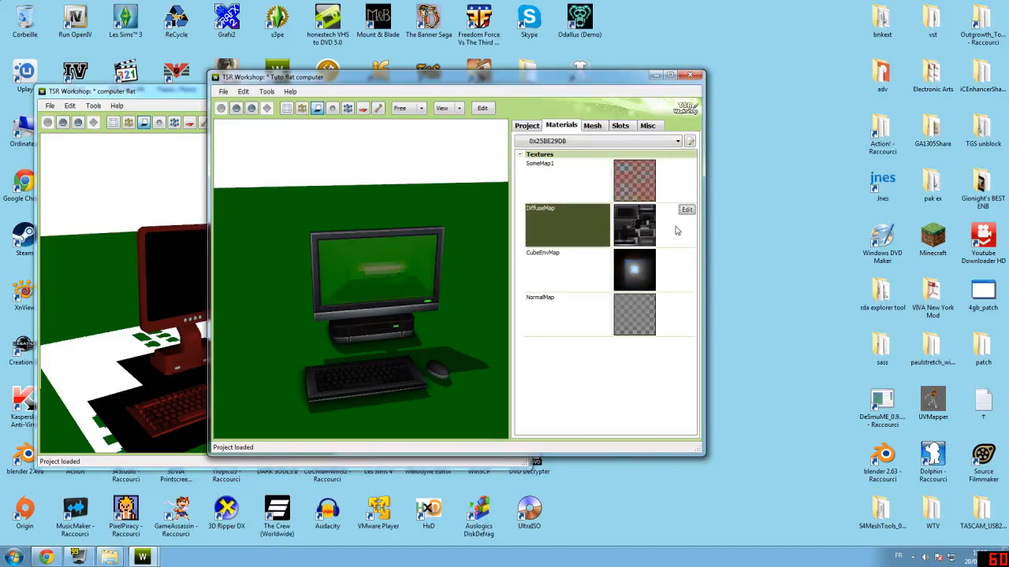
left_click(674, 187)
left_click(673, 224)
left_click(671, 190)
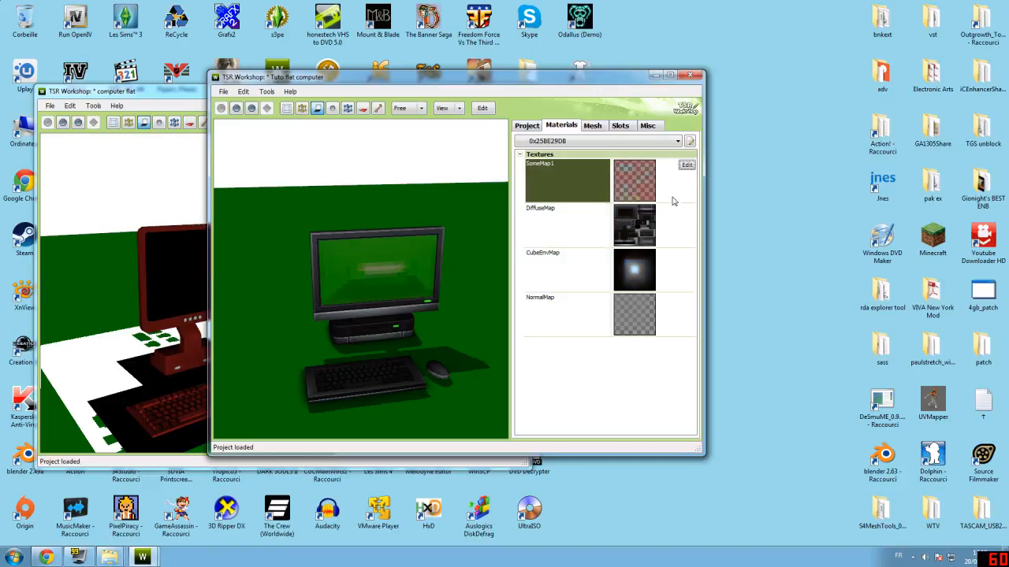
left_click(676, 234)
left_click(672, 197)
left_click(677, 238)
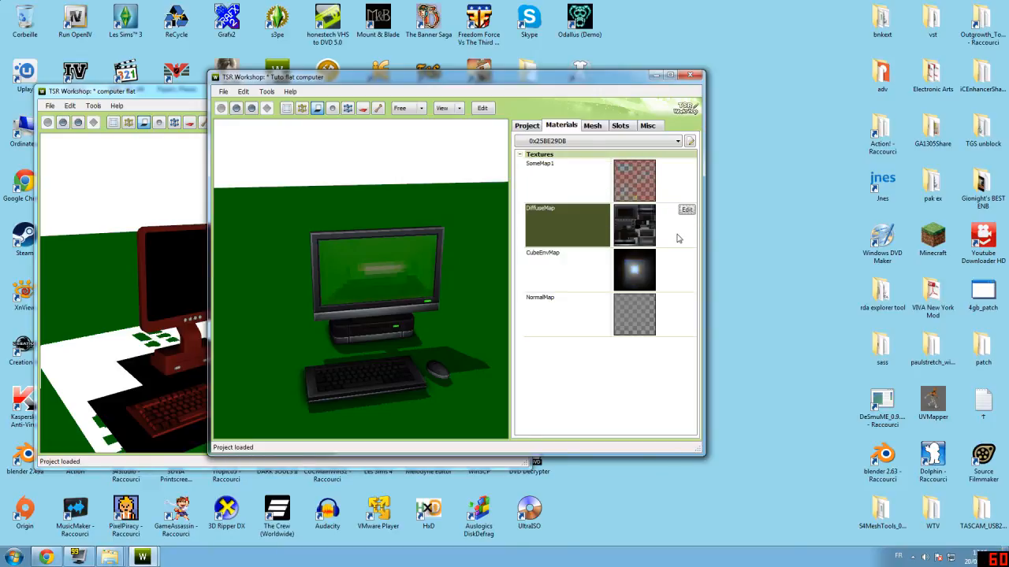
left_click(667, 196)
left_click(668, 227)
Step: Examine how the DiffuseMap covers the Sims 4 computer's screen, base, keyboard and back from several angles
left_click_drag(420, 277, 380, 273)
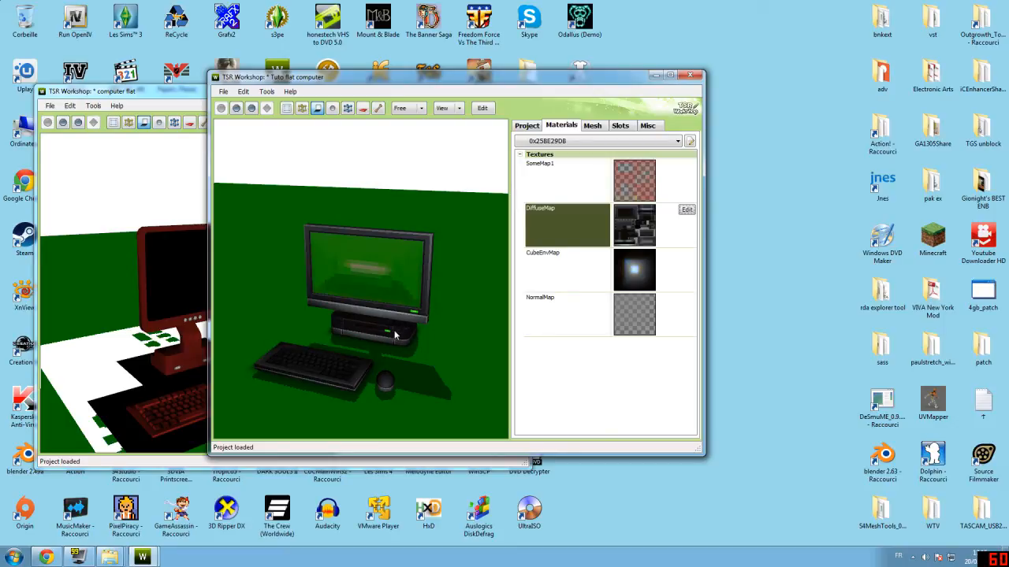
left_click_drag(387, 341, 403, 295)
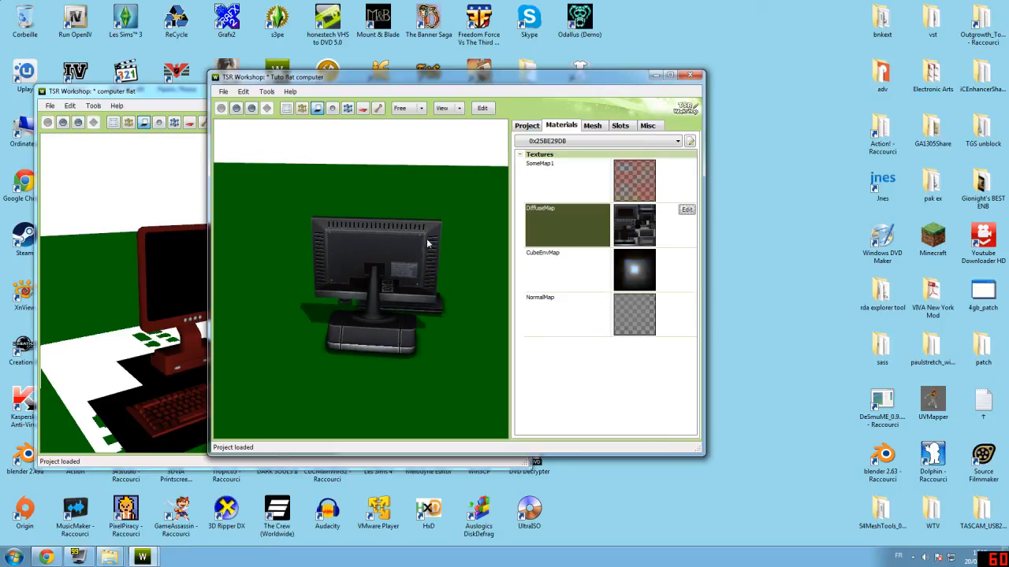
left_click_drag(426, 279, 216, 273)
left_click_drag(390, 280, 291, 294)
Step: Inspect the CubeEnvMap in the image editor, close it, and examine the reflections on the Sims 4 computer from several angles
left_click(550, 259)
left_click_drag(446, 316, 351, 290)
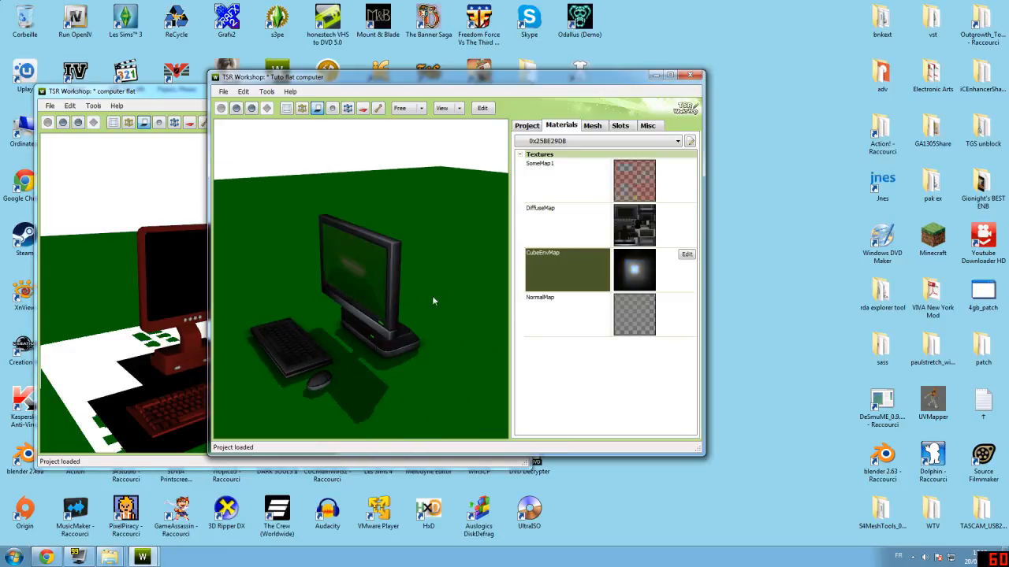
left_click_drag(436, 291, 263, 317)
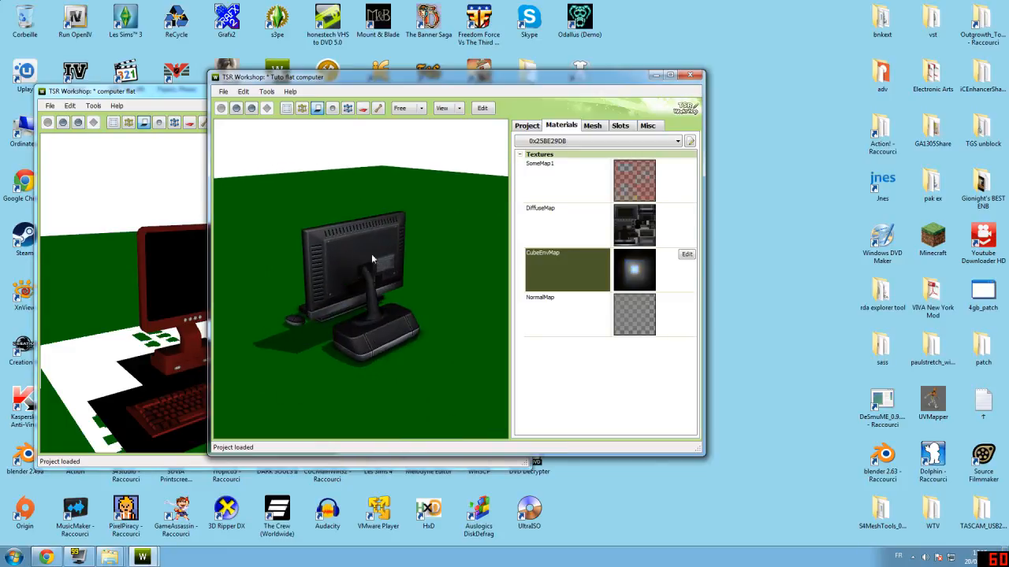
left_click(685, 255)
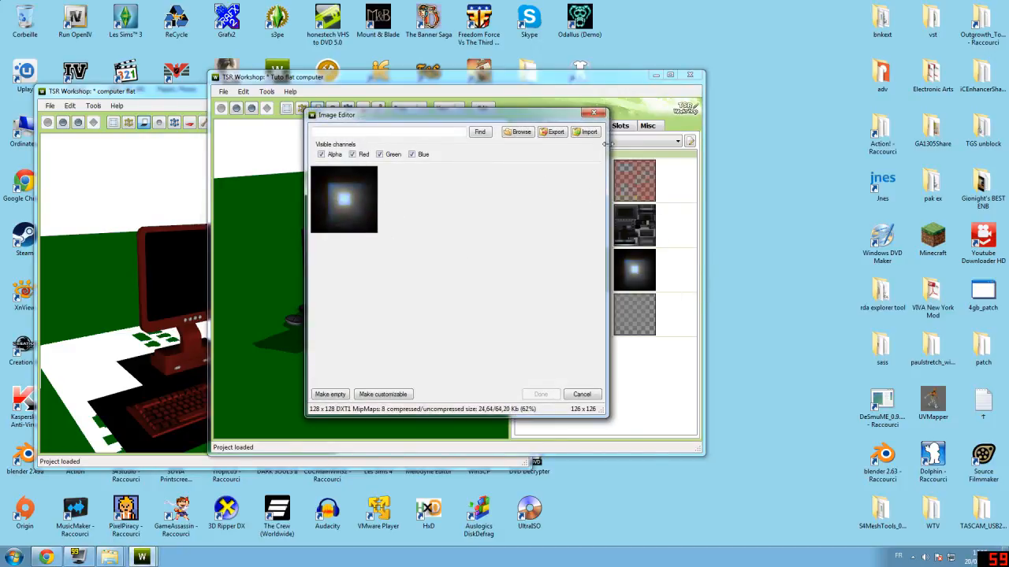
left_click(593, 112)
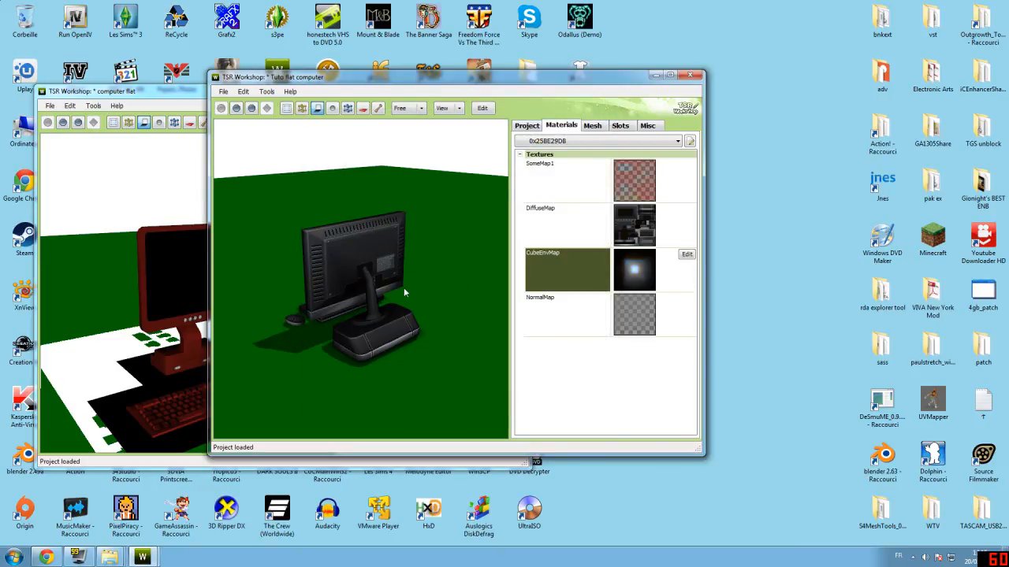
left_click_drag(406, 289, 351, 291)
scroll(389, 270, "up", 4)
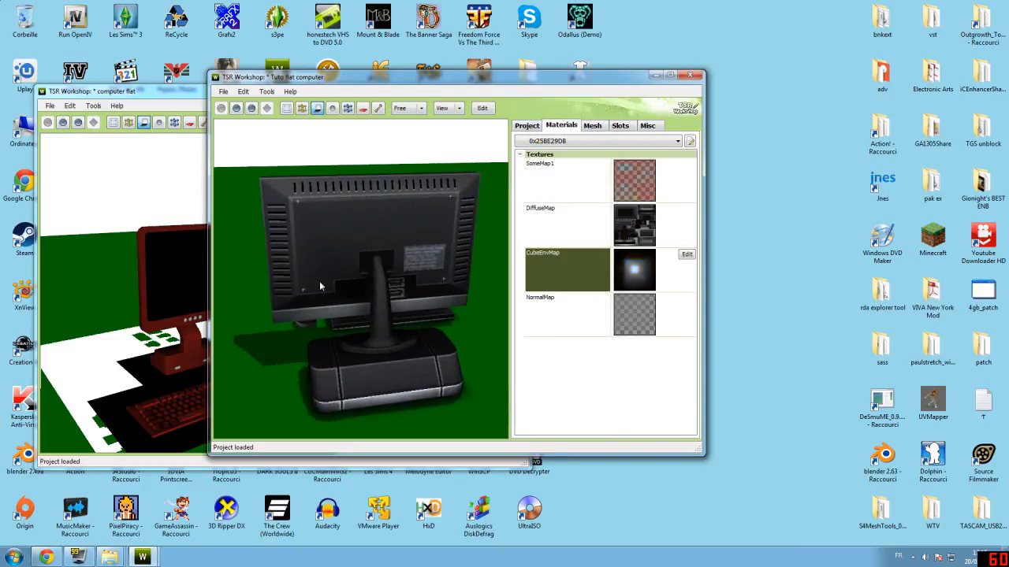
left_click_drag(324, 251, 681, 321)
Step: Inspect the NormalMap in the image editor, close it, and examine the relief on the back of the Sims 4 computer
left_click(684, 315)
left_click(687, 299)
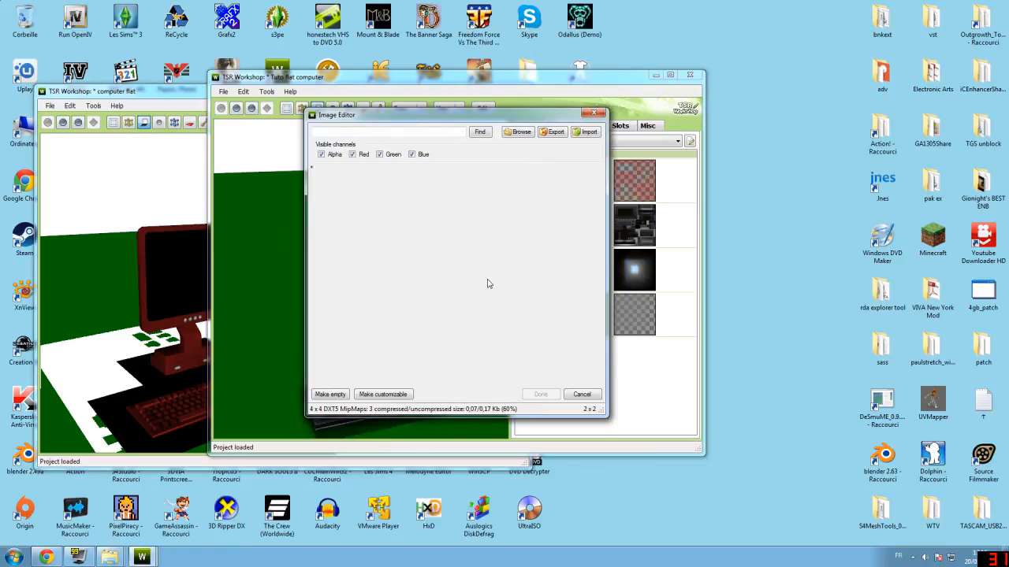
left_click_drag(573, 120, 534, 126)
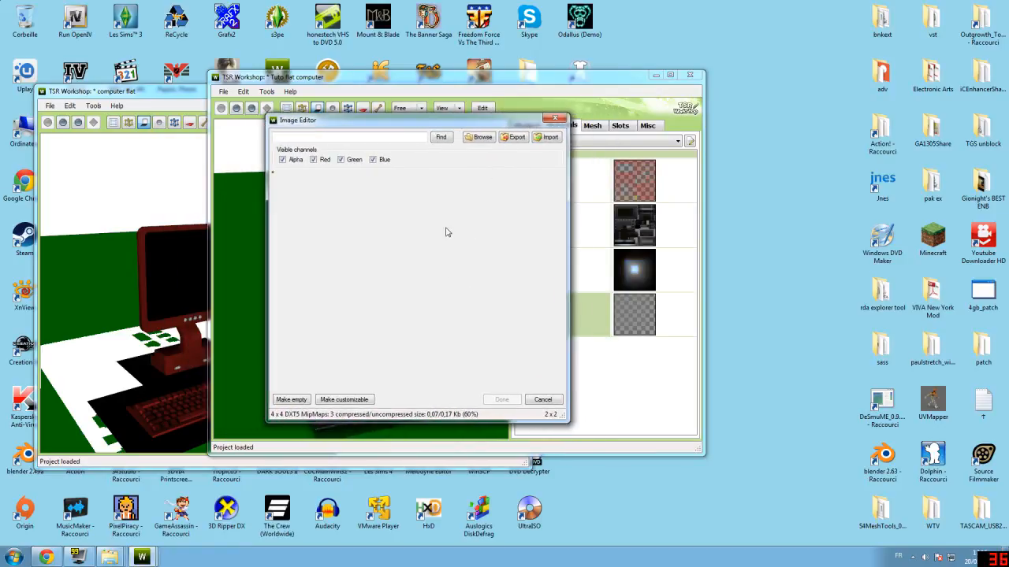
left_click(556, 120)
left_click_drag(461, 256, 434, 338)
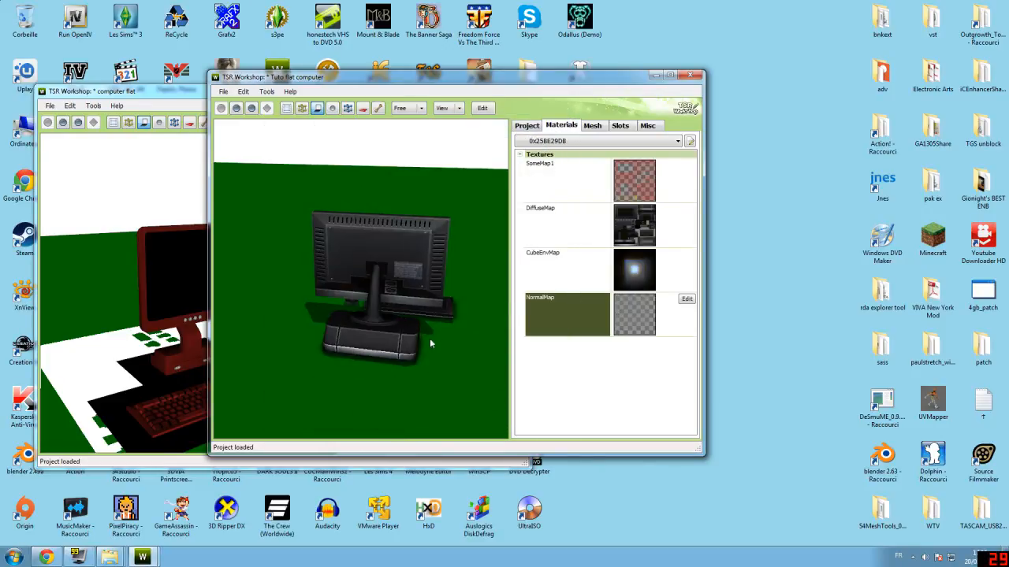
scroll(433, 332, "up", 5)
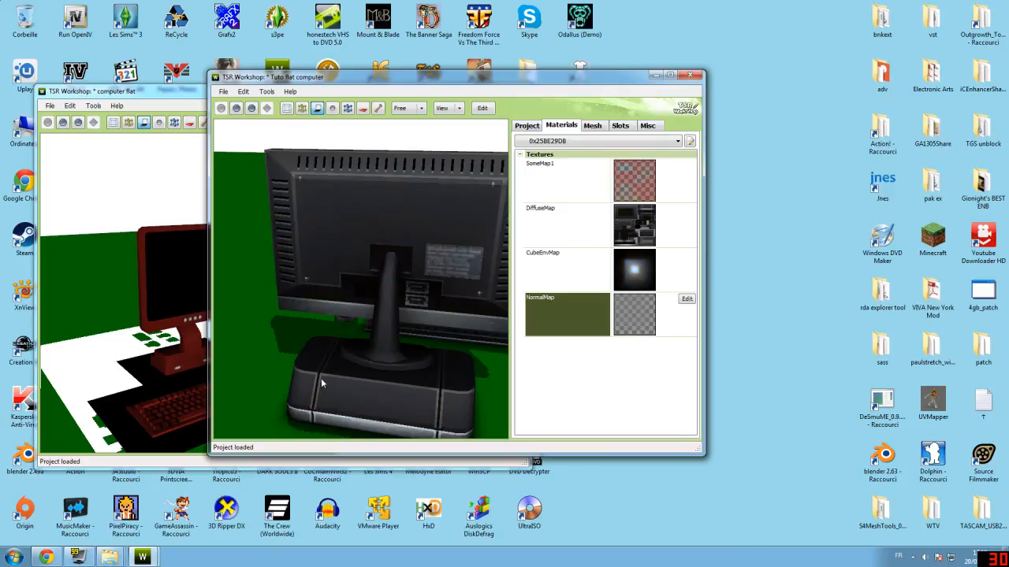
Step: Examine the normal-mapped relief on the back of the Sims 4 computer, followed by its side and front with keyboard and mouse
left_click_drag(321, 393, 325, 416)
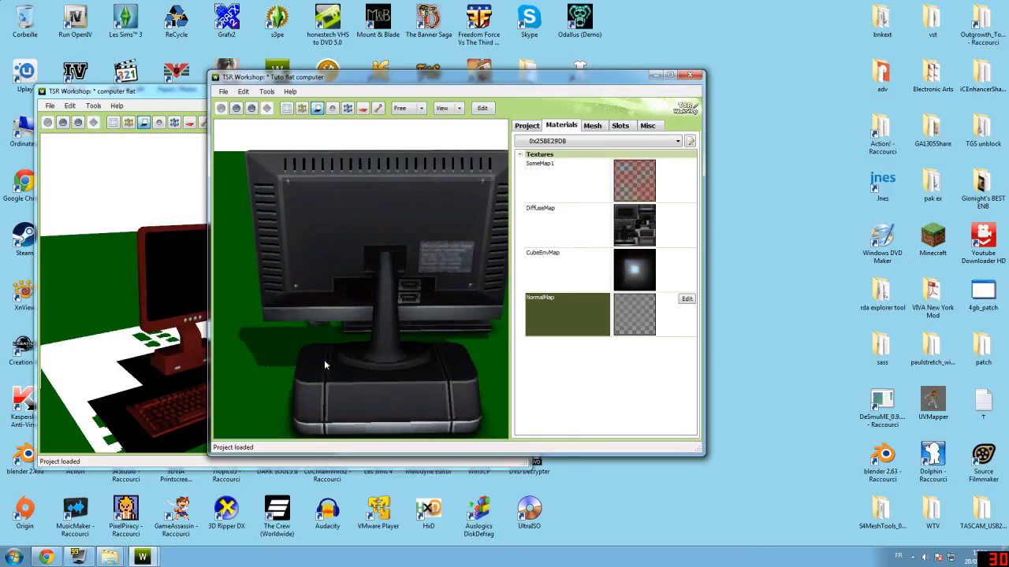
left_click_drag(331, 409, 319, 406)
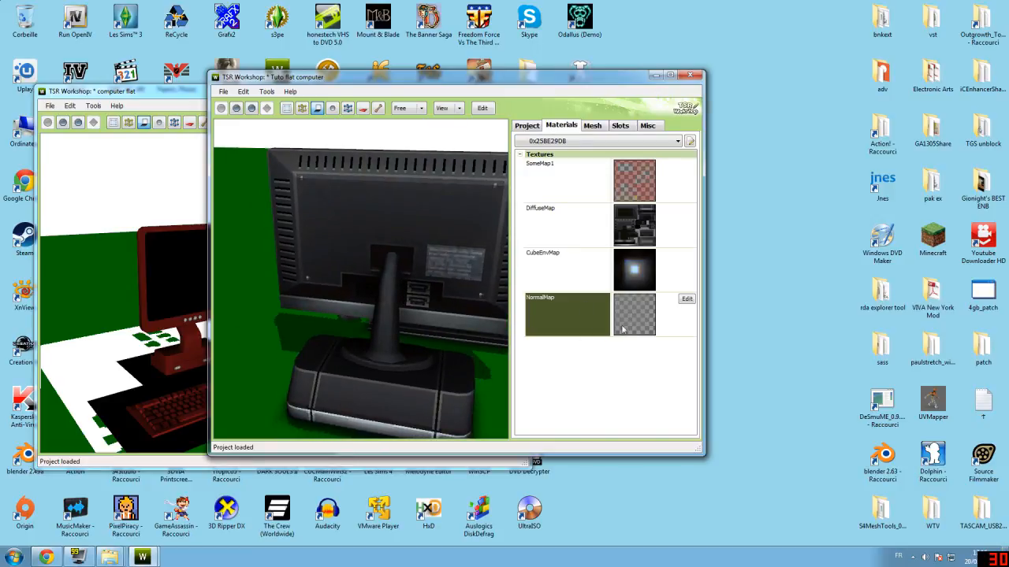
left_click_drag(351, 406, 193, 342)
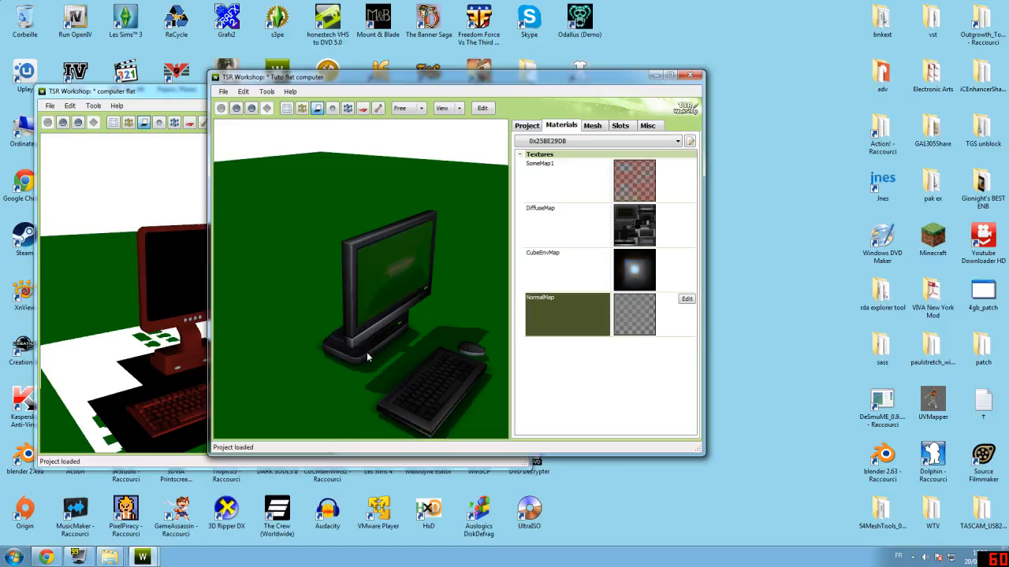
scroll(370, 353, "up", 2)
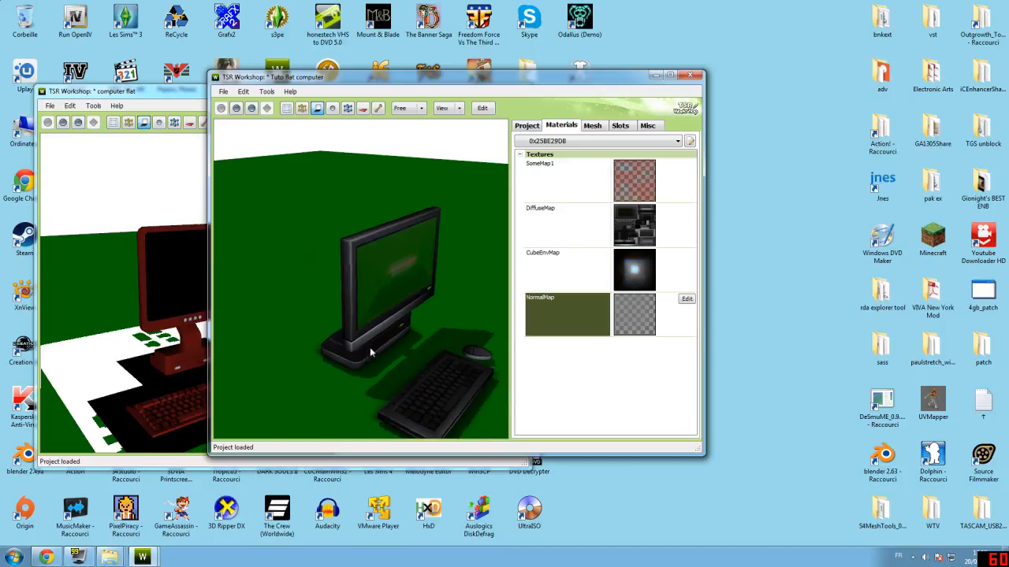
scroll(372, 355, "down", 1)
left_click_drag(381, 344, 334, 347)
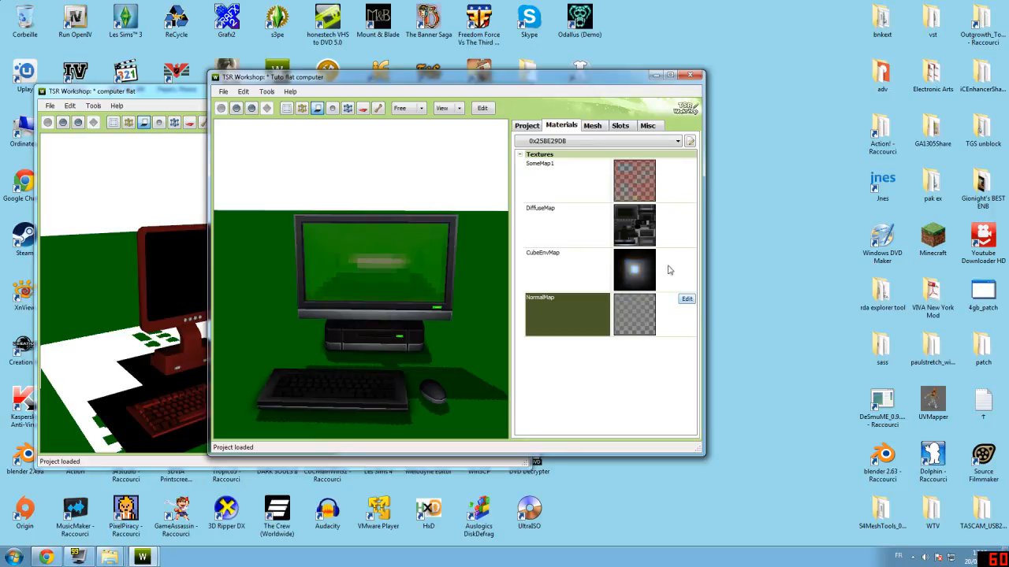
Step: Check the Sims 3 flat-screen computer's texture list against the Sims 4 materials, ending back in the Tuto flat computer project
left_click(156, 97)
mouse_move(520, 261)
left_mouse_down()
mouse_move(529, 369)
mouse_move(530, 247)
left_mouse_up()
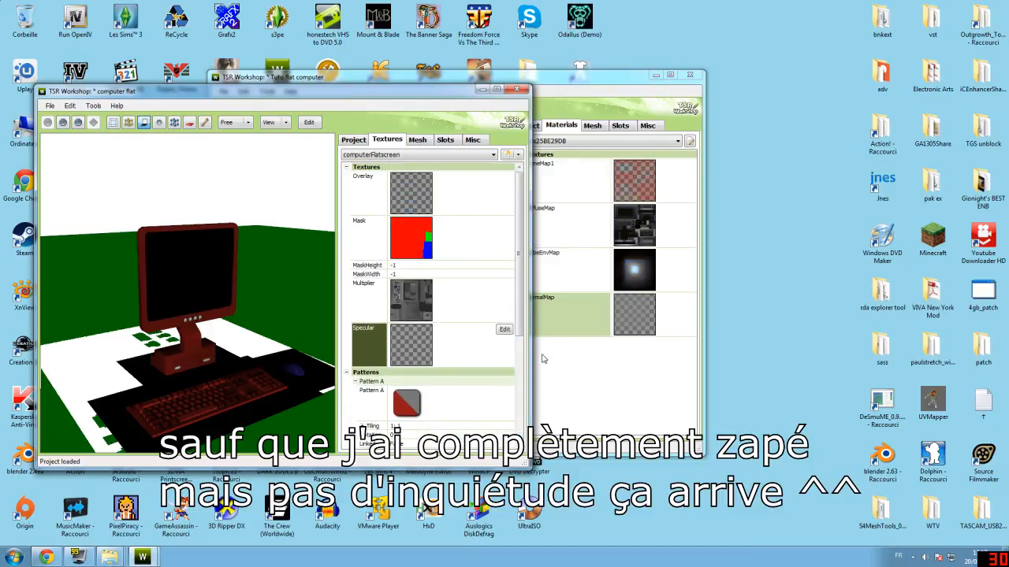
left_click(617, 109)
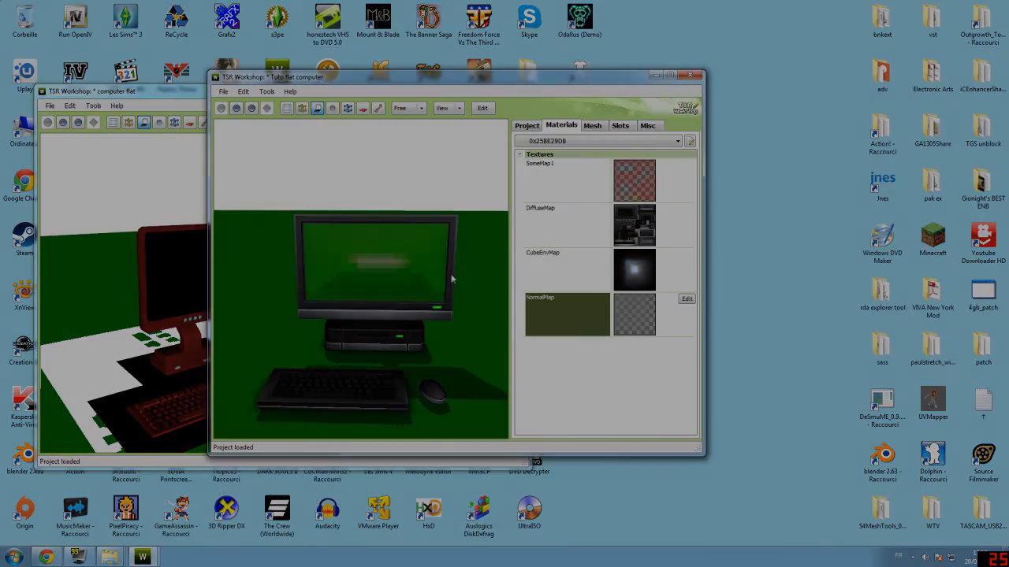